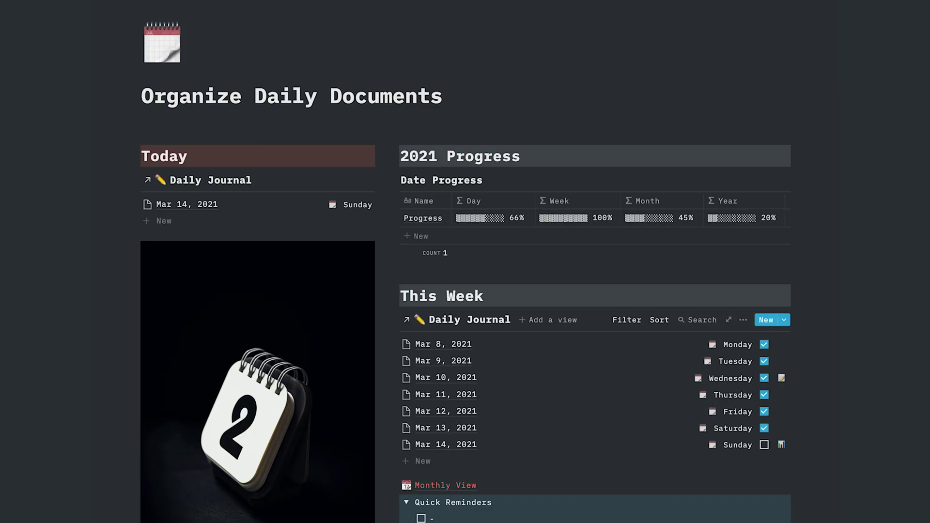
# Review the This Week list, zooming in and out and checking the Day progress formula
pyautogui.scroll(-1, 466, 262)
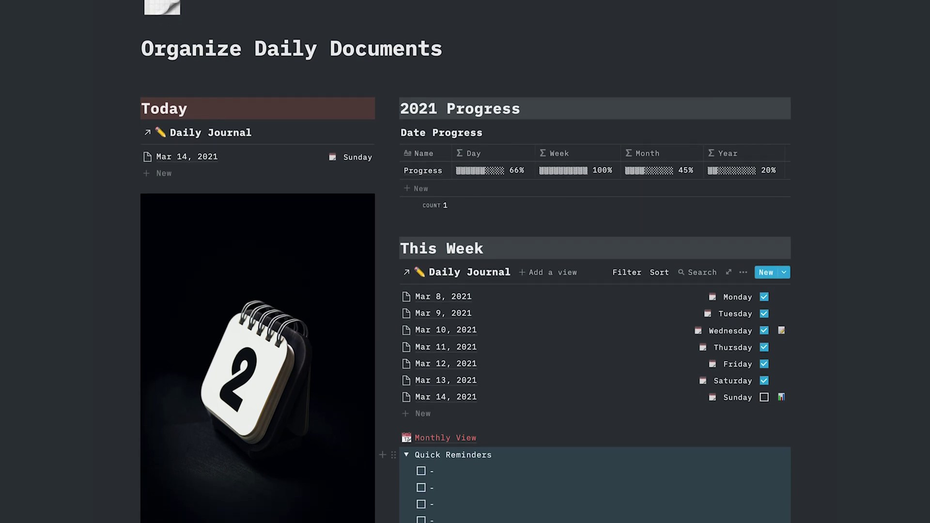
pyautogui.scroll(-1, 630, 517)
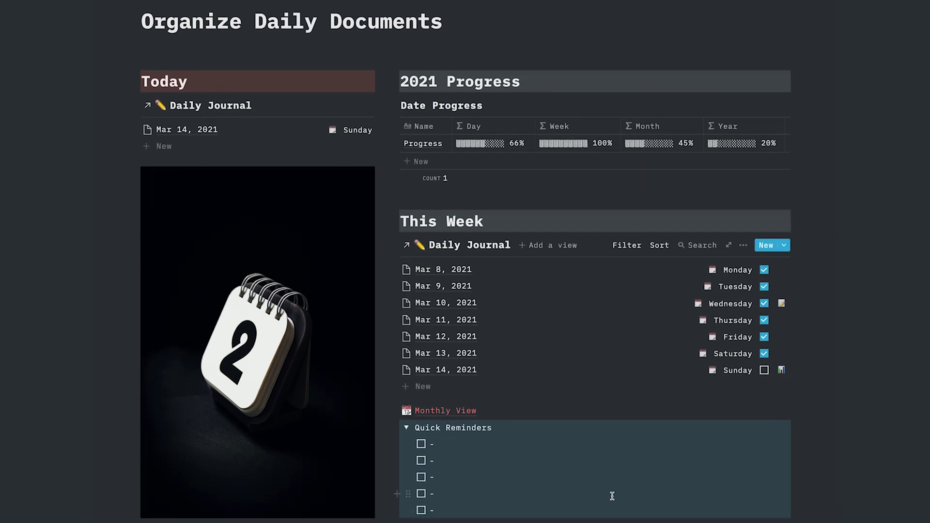
pyautogui.scroll(-2, 613, 496)
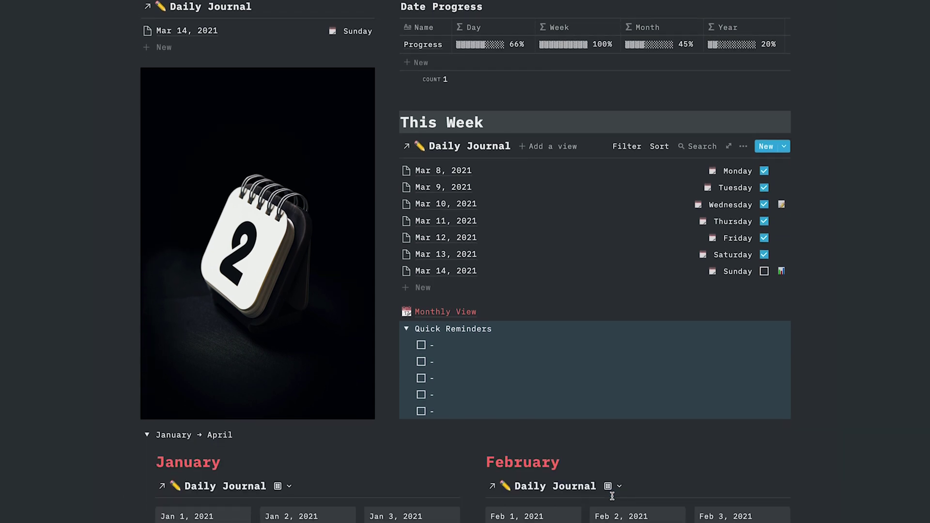
pyautogui.scroll(-1, 612, 496)
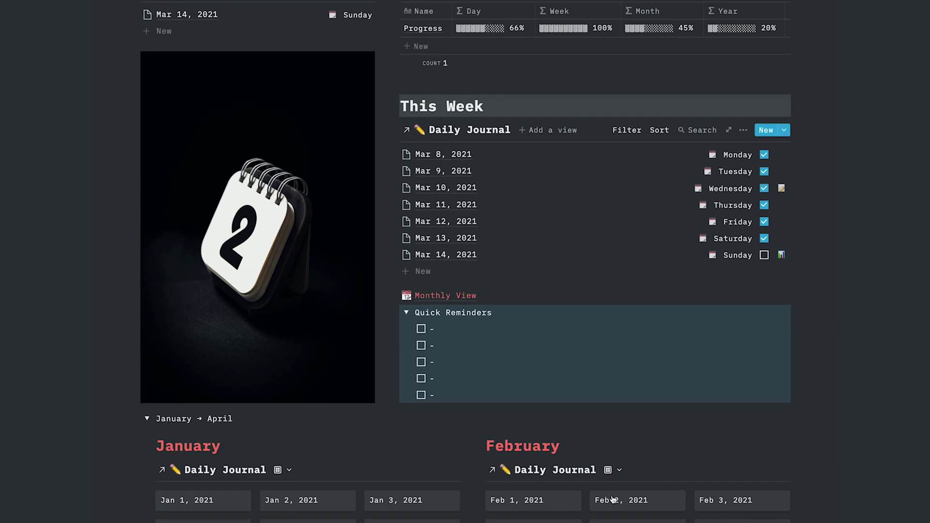
pyautogui.scroll(-7, 613, 499)
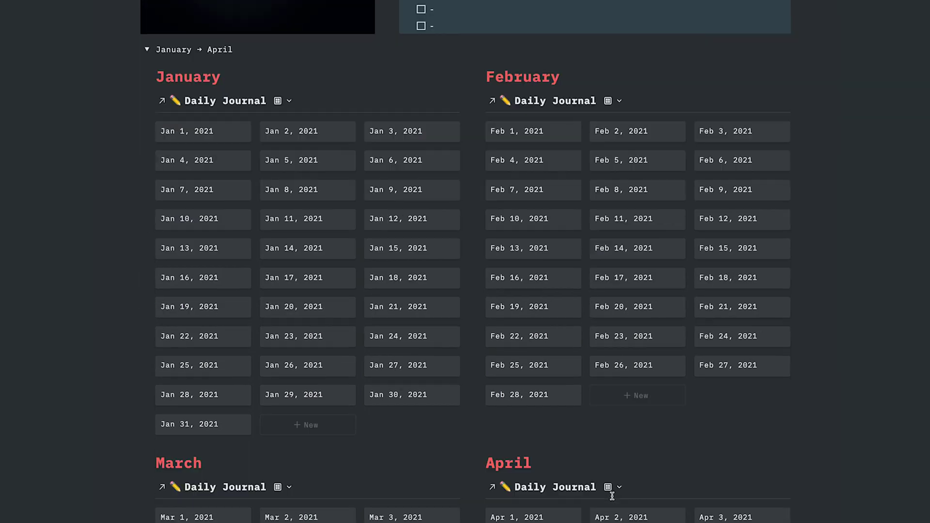
pyautogui.scroll(-6, 613, 496)
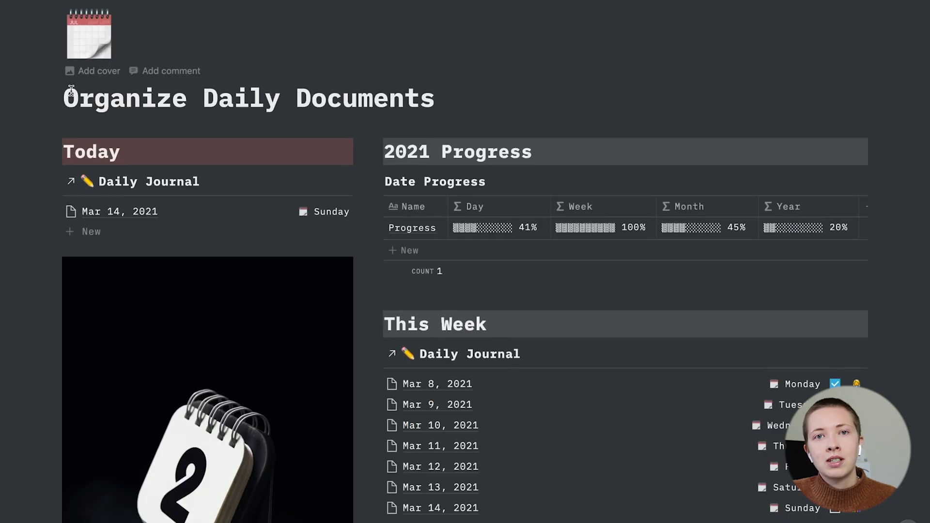
pyautogui.scroll(-2, 71, 91)
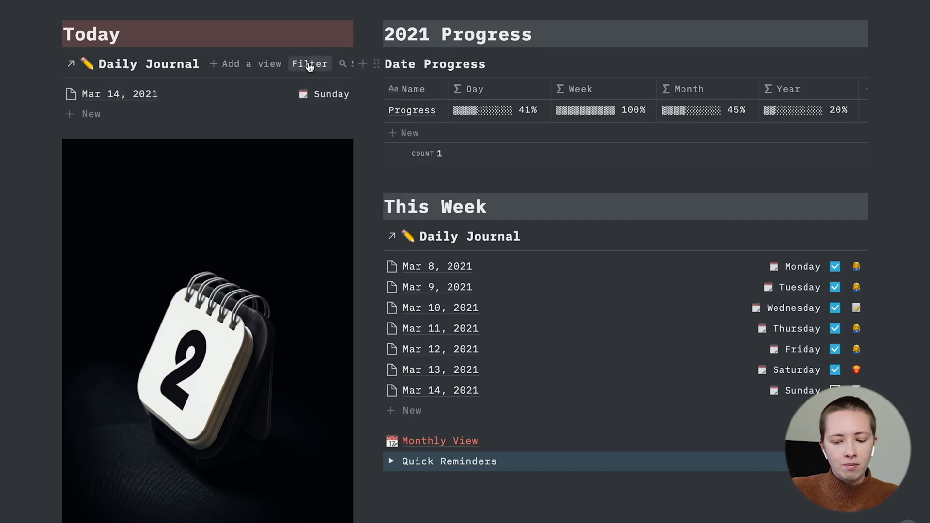
pyautogui.hotkey('ctrl', '+')
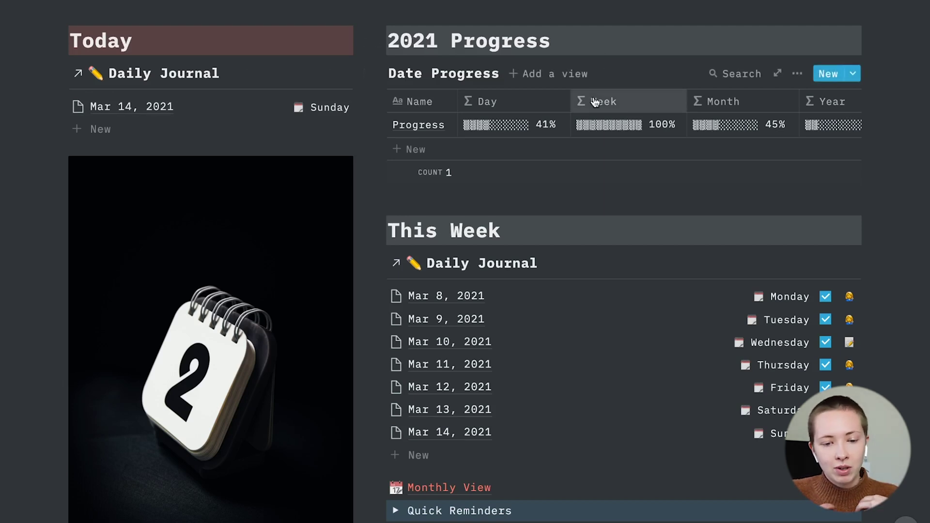
pyautogui.hotkey('ctrl', '-')
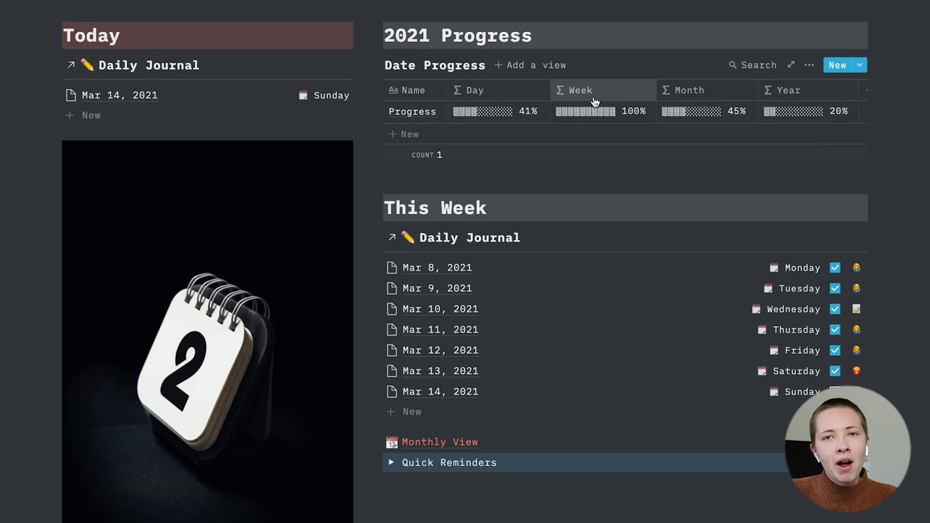
pyautogui.click(480, 113)
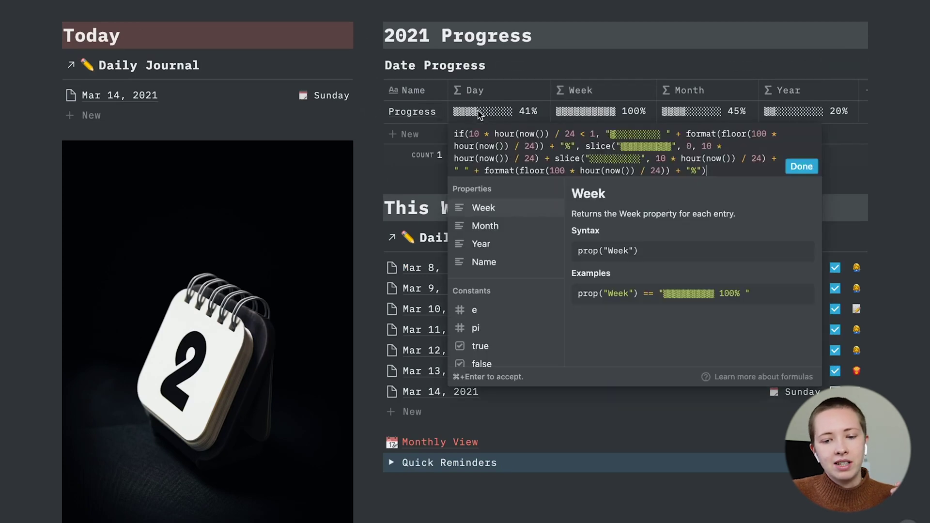
pyautogui.press('Escape')
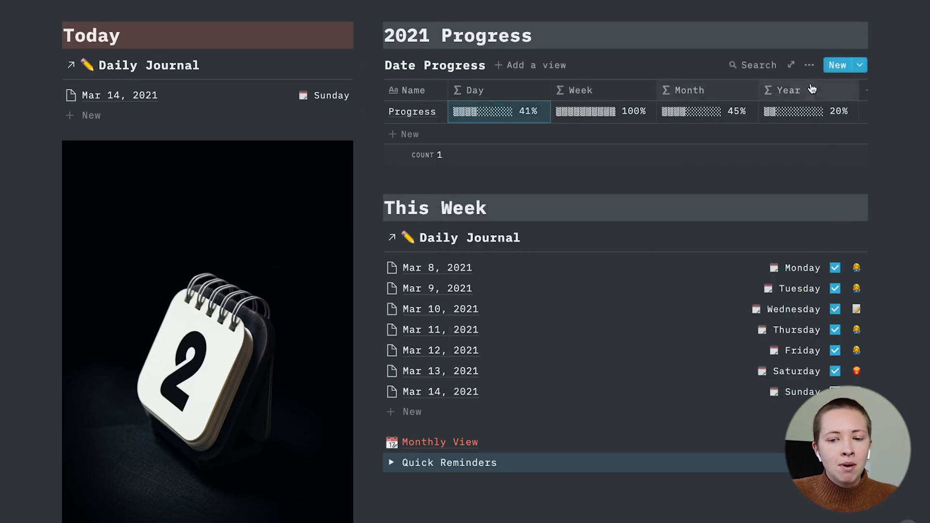
pyautogui.moveTo(595, 165)
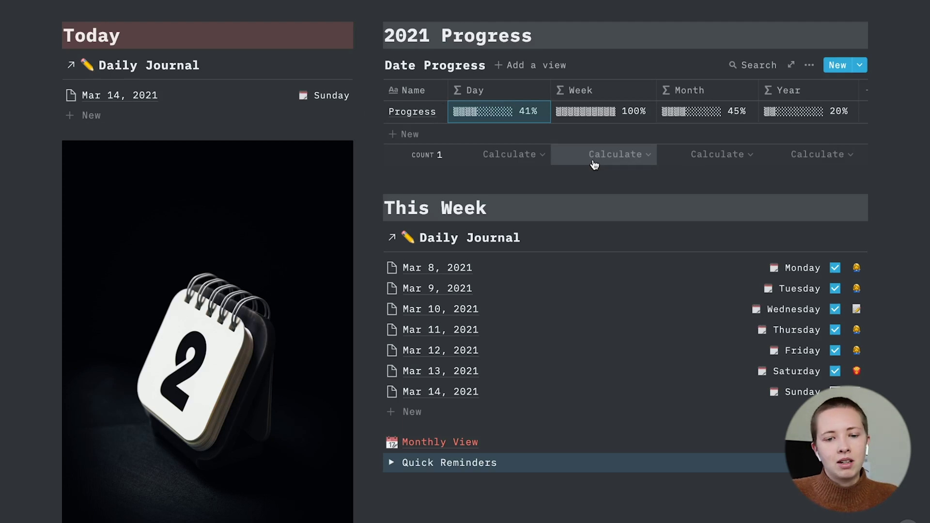
pyautogui.scroll(1, 876, 129)
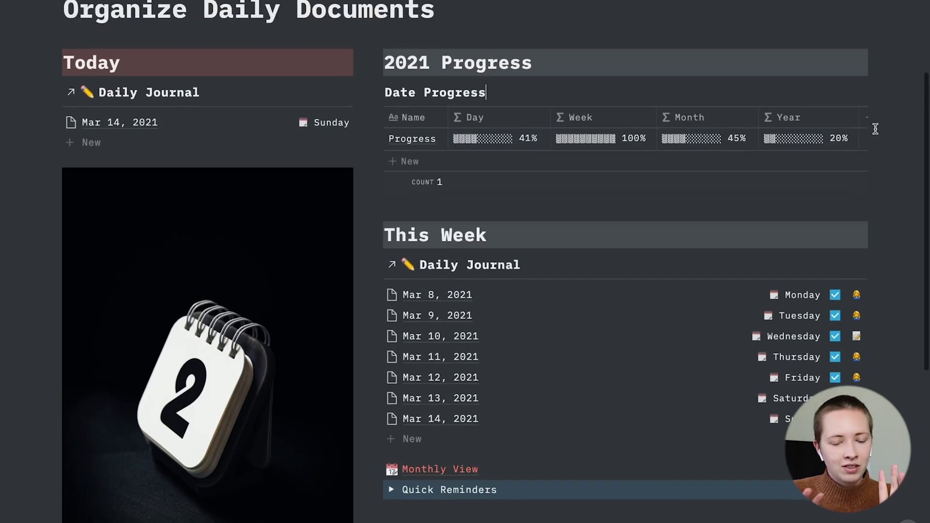
pyautogui.scroll(-5, 876, 129)
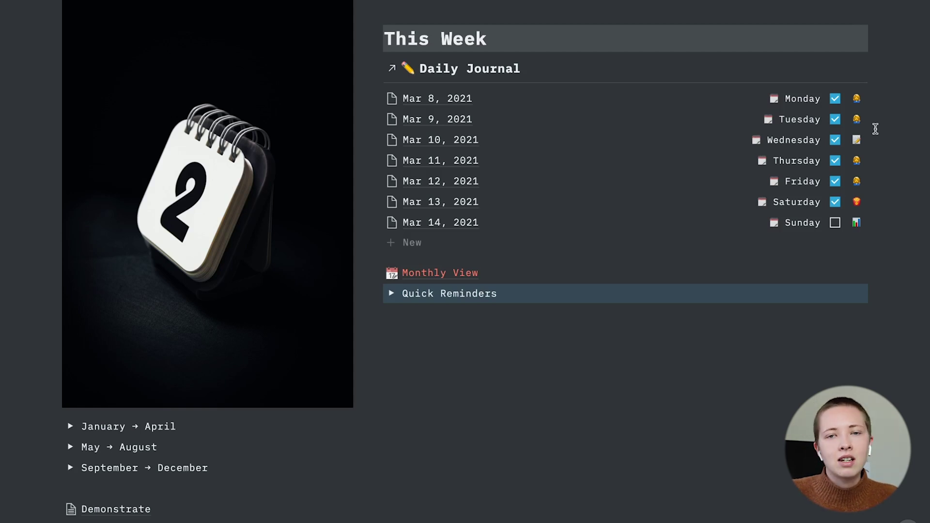
# Filter the This Week list to Date is on or after Mar 8, 2021
pyautogui.click(671, 70)
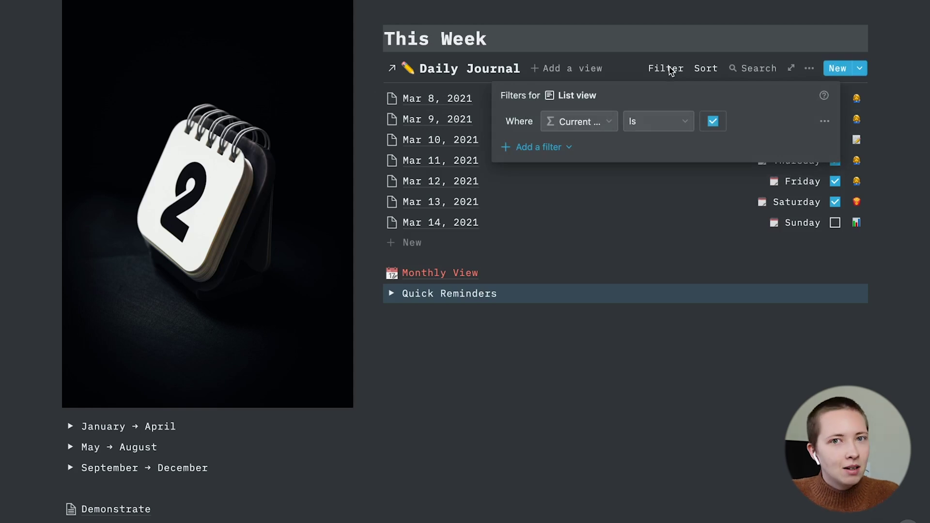
pyautogui.click(550, 121)
pyautogui.click(592, 229)
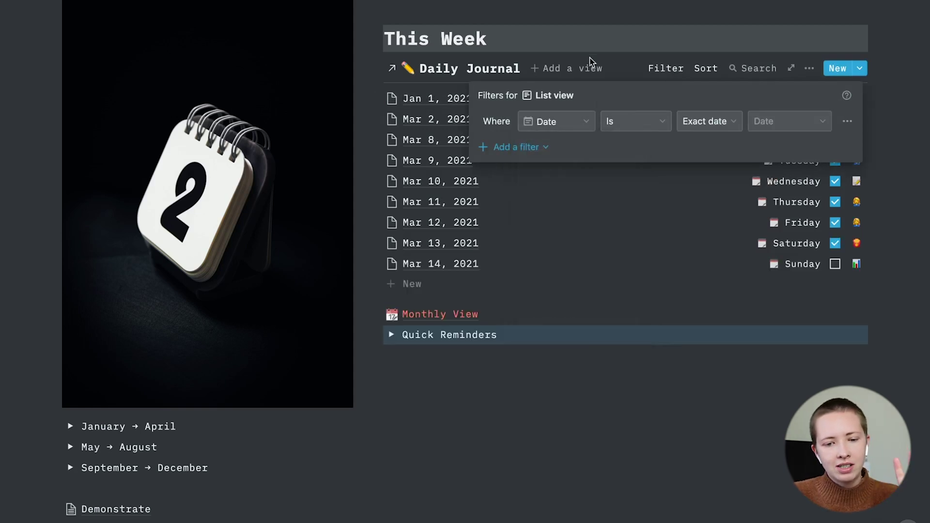
pyautogui.click(651, 126)
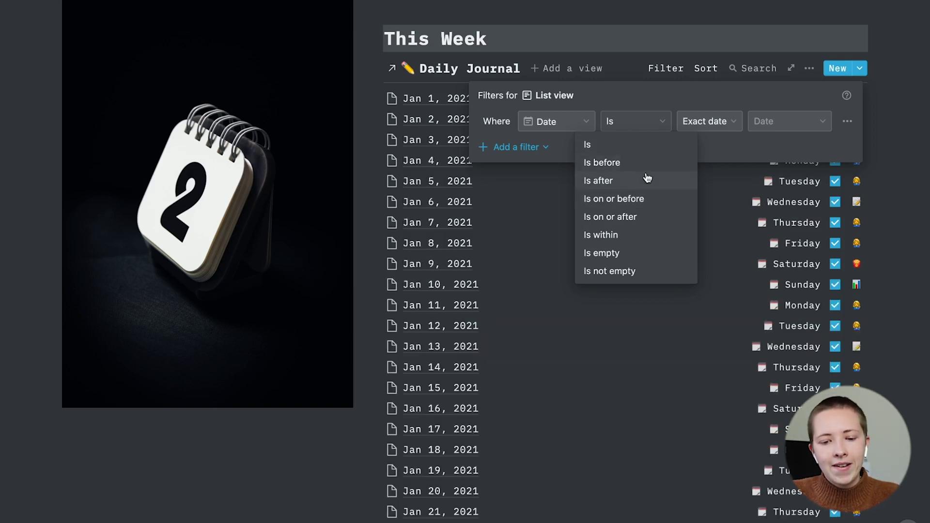
pyautogui.click(652, 221)
pyautogui.click(771, 121)
pyautogui.click(750, 191)
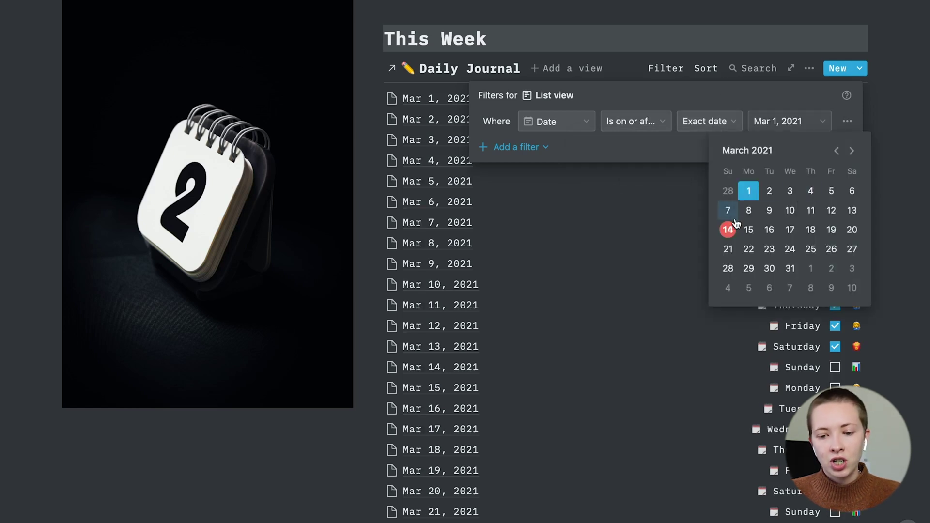
pyautogui.click(750, 210)
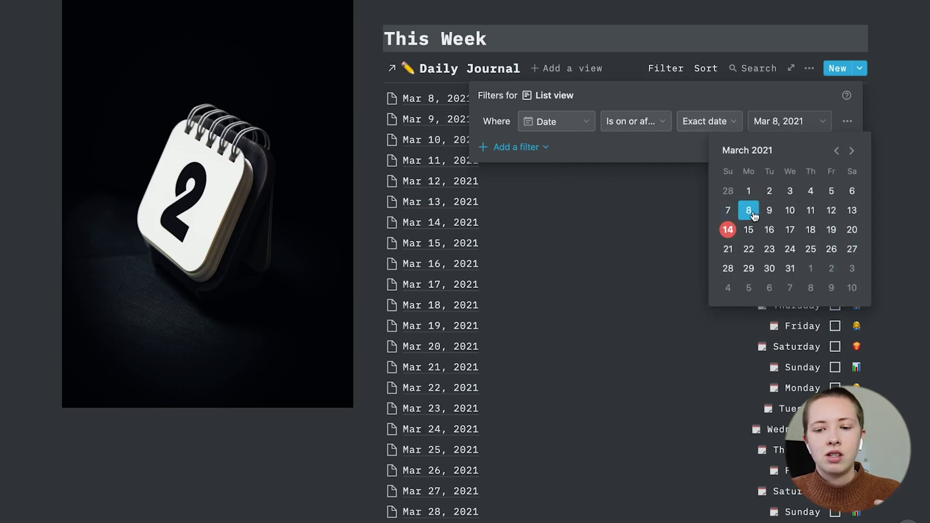
pyautogui.click(748, 96)
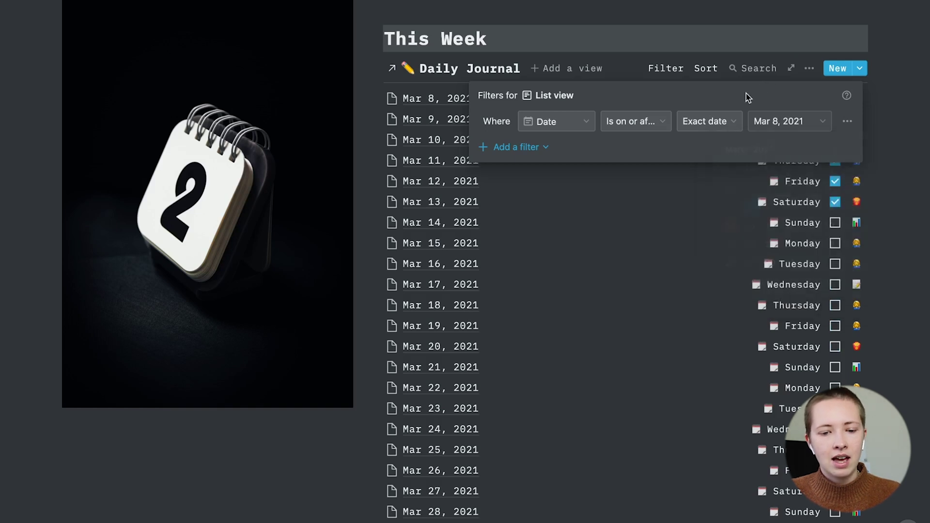
# Add a second filter, Date on or before Mar 14, 2021, and combine the filters with And
pyautogui.click(481, 147)
pyautogui.click(594, 167)
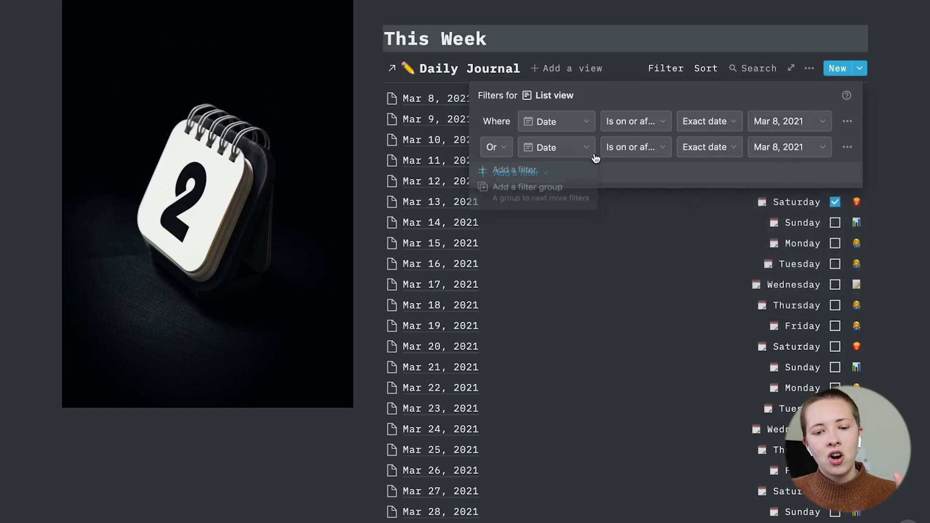
pyautogui.click(635, 154)
pyautogui.click(649, 228)
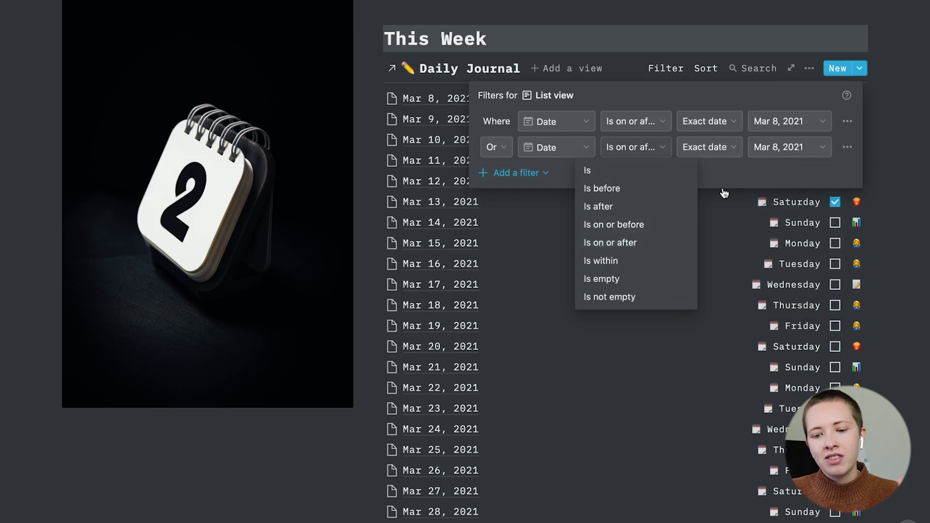
pyautogui.click(779, 152)
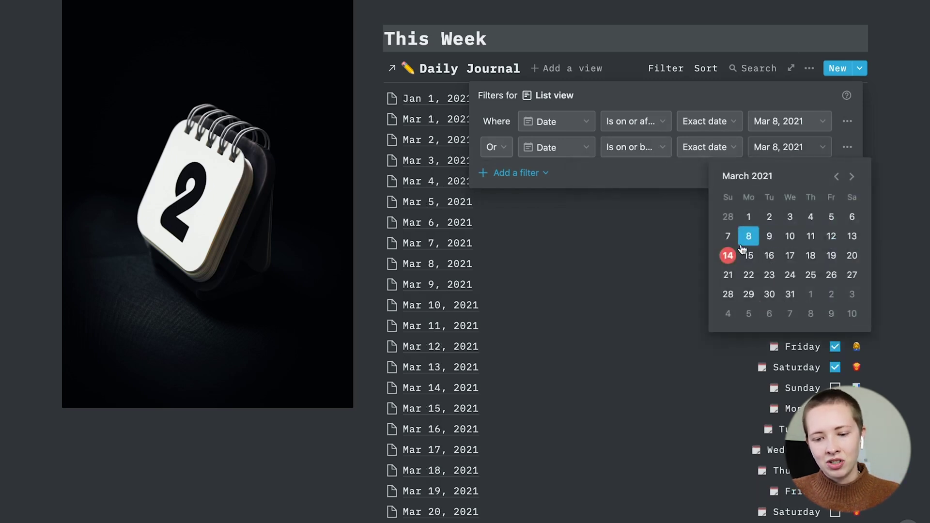
pyautogui.click(728, 255)
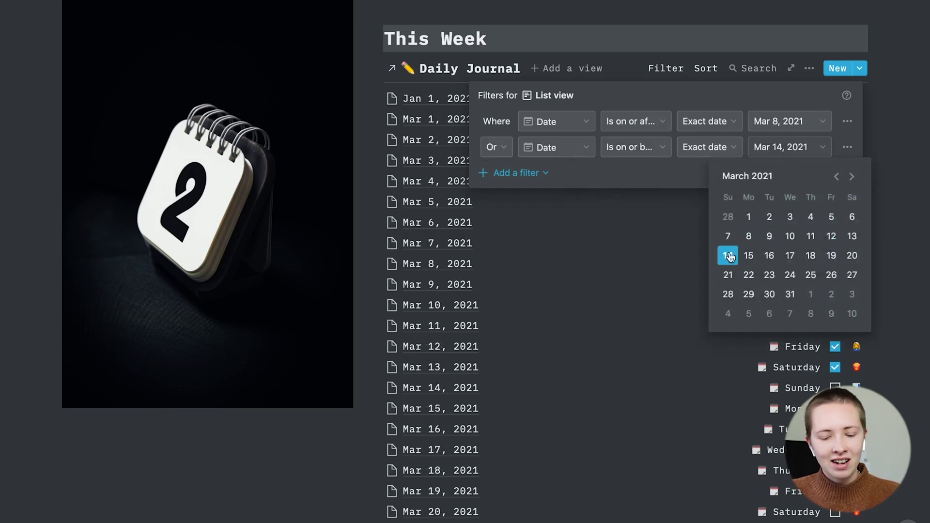
pyautogui.click(544, 252)
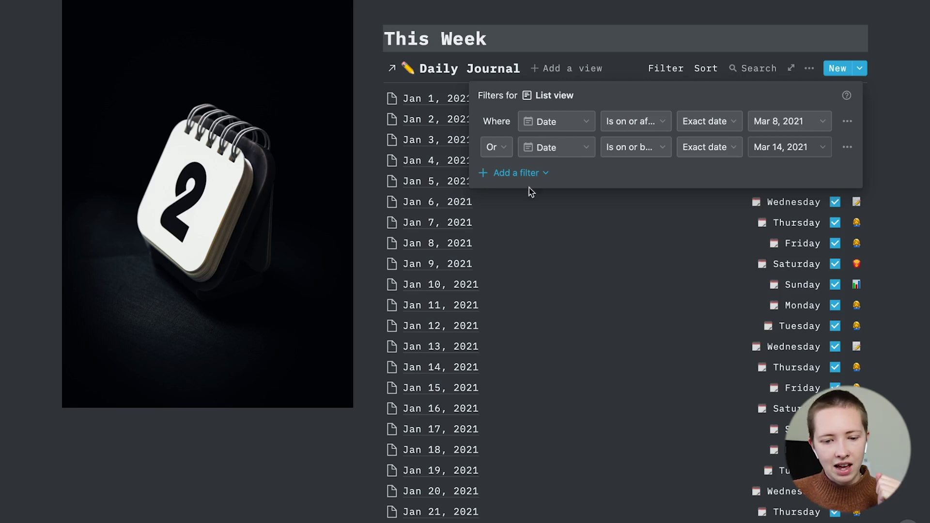
pyautogui.click(495, 147)
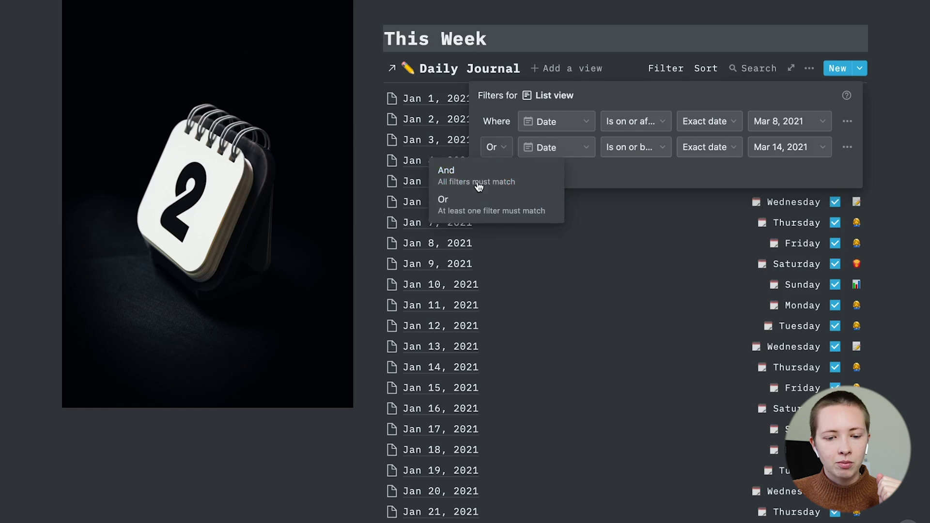
pyautogui.click(461, 179)
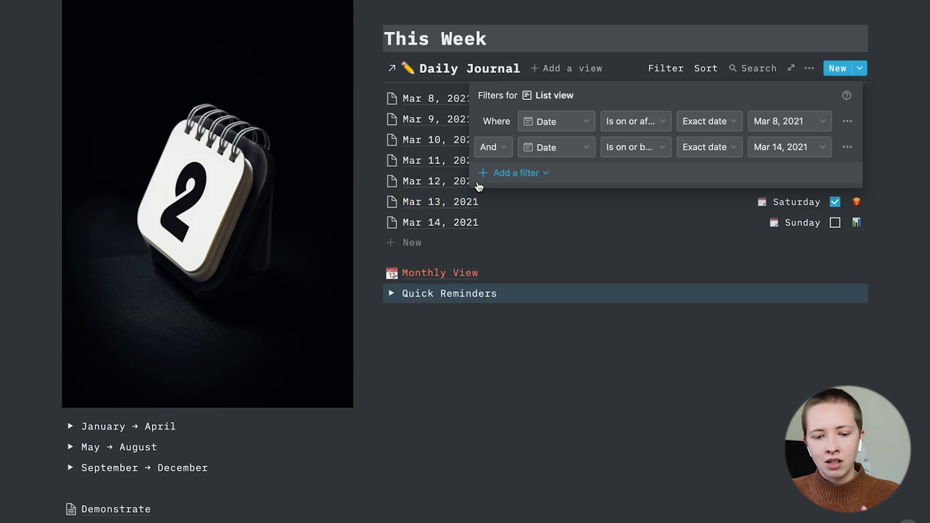
pyautogui.click(925, 156)
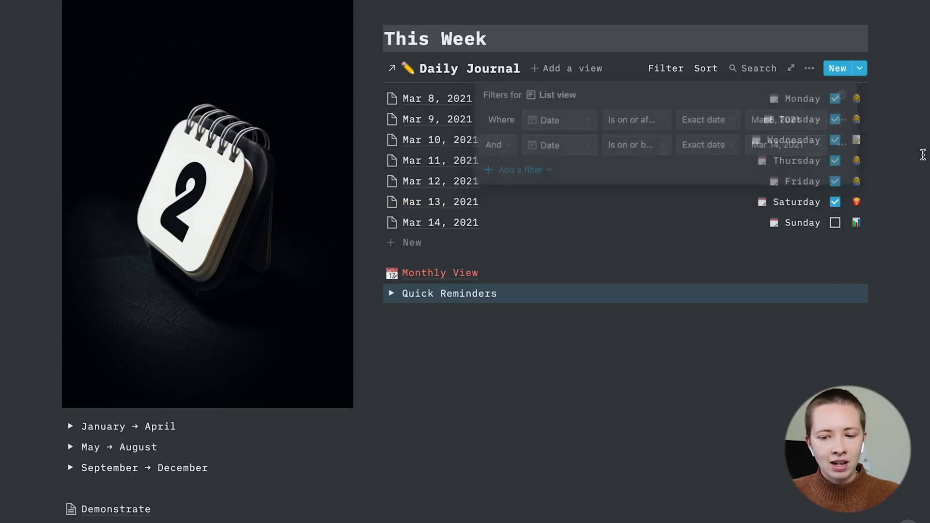
pyautogui.scroll(2, 850, 145)
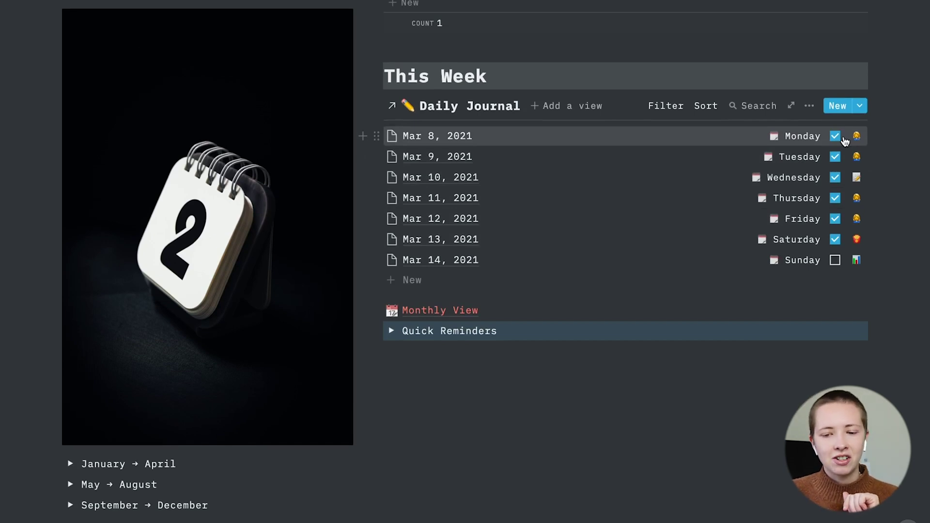
# Open the Mar 8, 2021 entry to check its Past Date formula, then close it
pyautogui.click(587, 140)
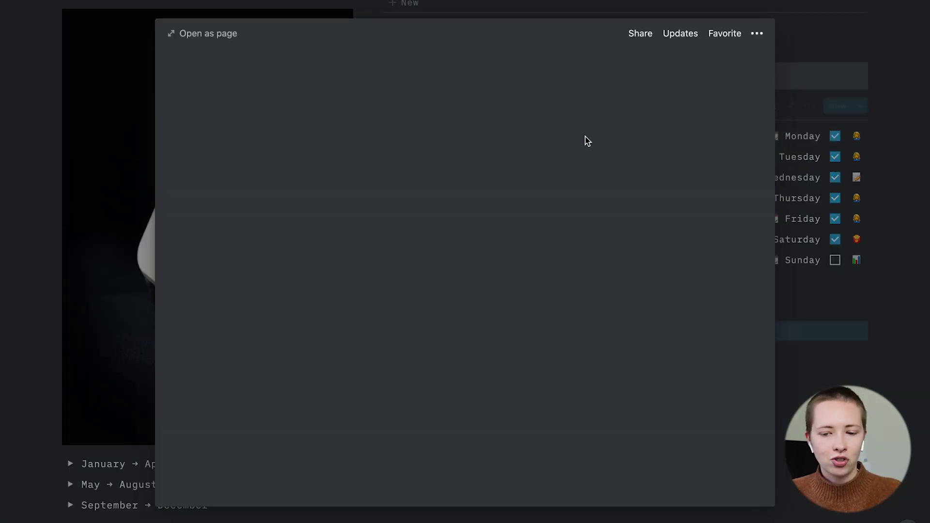
pyautogui.click(367, 141)
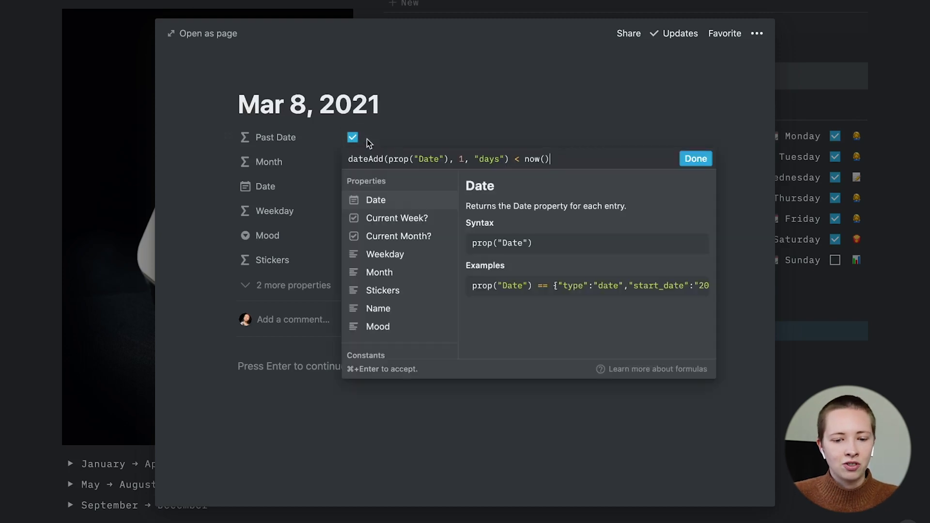
pyautogui.press('Escape')
pyautogui.press('Escape')
pyautogui.scroll(-4, 712, 218)
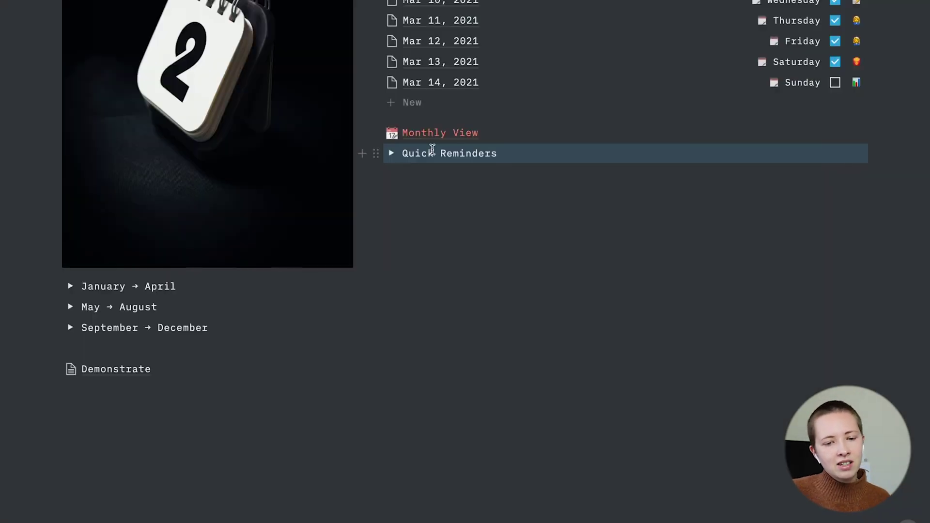
pyautogui.scroll(2, 427, 138)
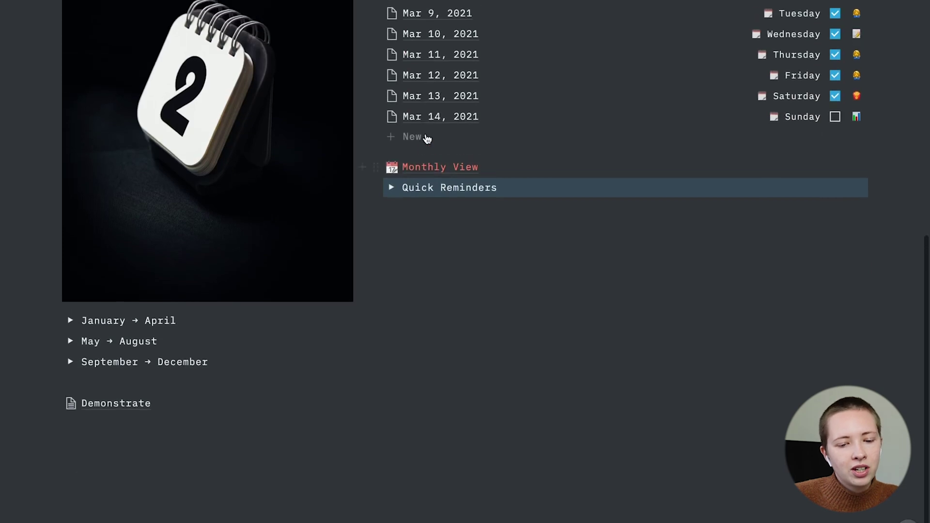
# Switch the Monthly View's Daily Journal to Calendar View and page ahead to April
pyautogui.click(430, 178)
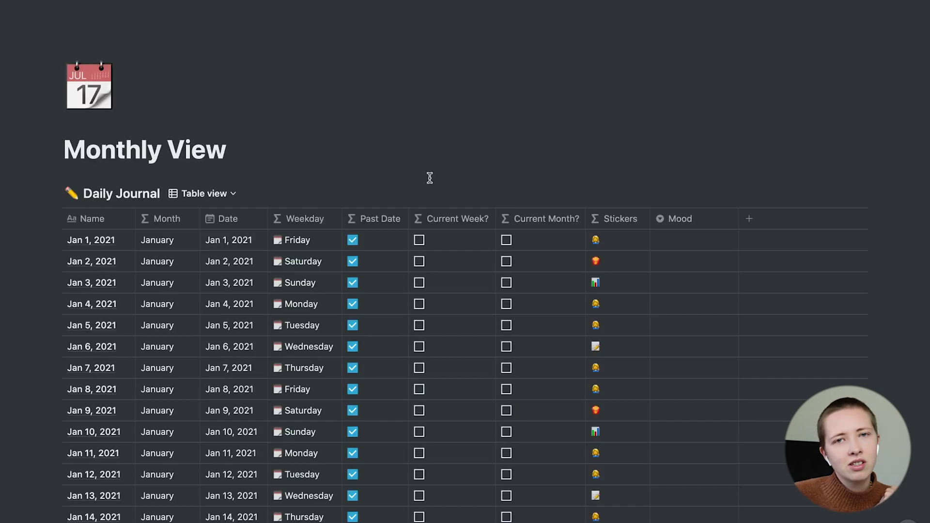
pyautogui.click(214, 194)
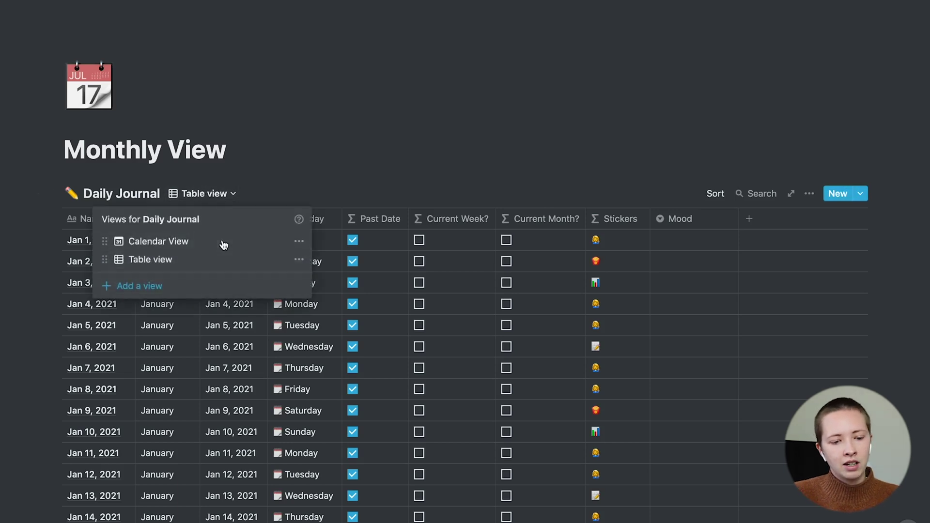
pyautogui.click(223, 242)
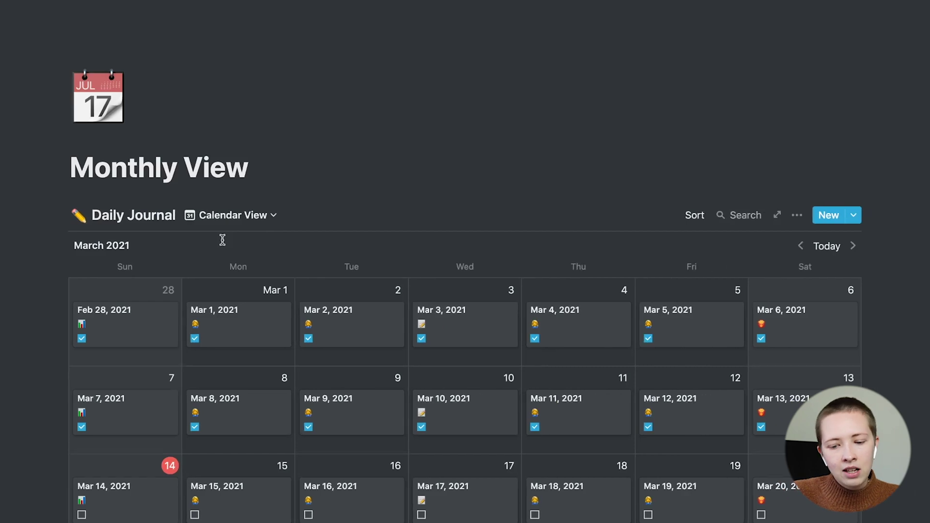
pyautogui.scroll(-5, 222, 239)
pyautogui.scroll(4, 856, 184)
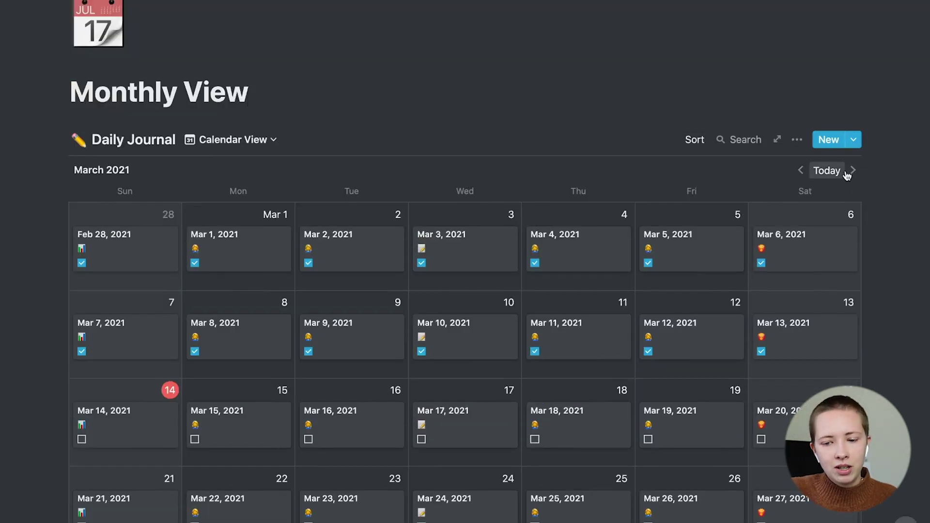
pyautogui.click(853, 170)
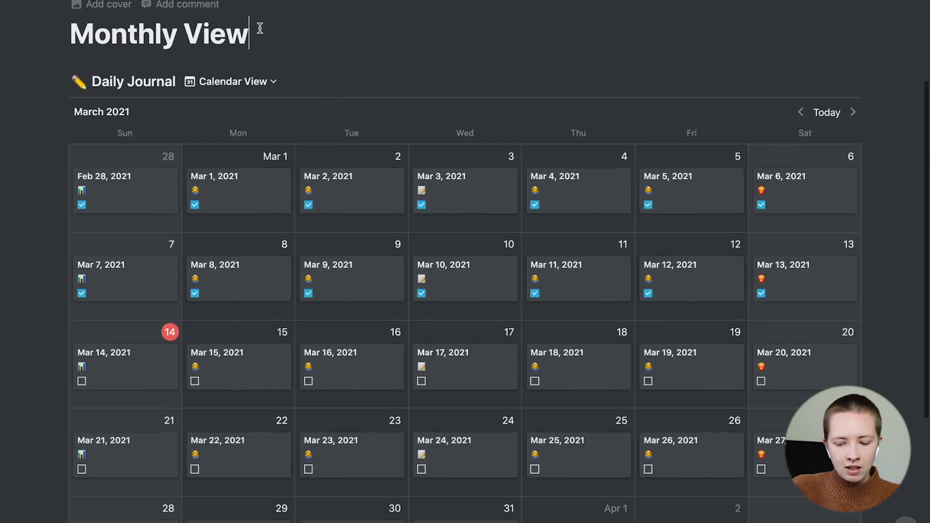
# Add a new block under the page title and start the /calenda command
pyautogui.click(256, 29)
pyautogui.press('Return')
pyautogui.write('/calen')
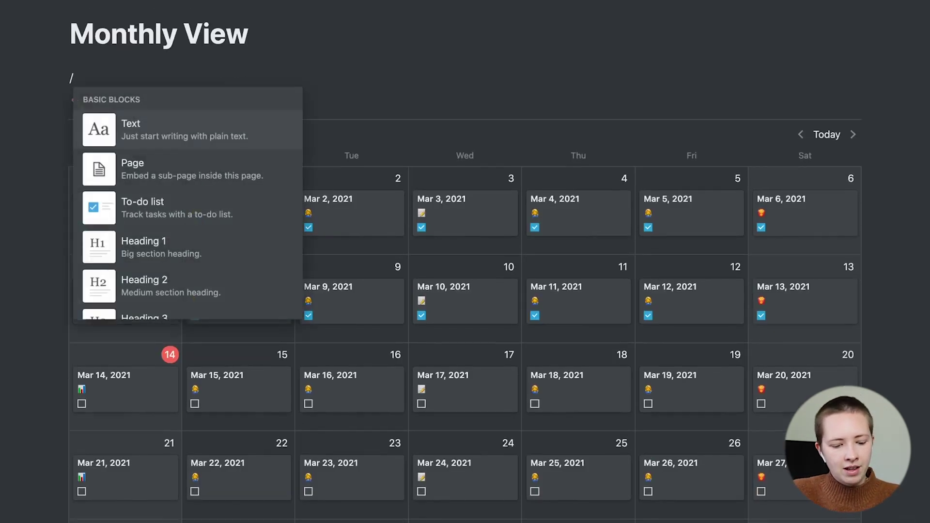
pyautogui.write('da')
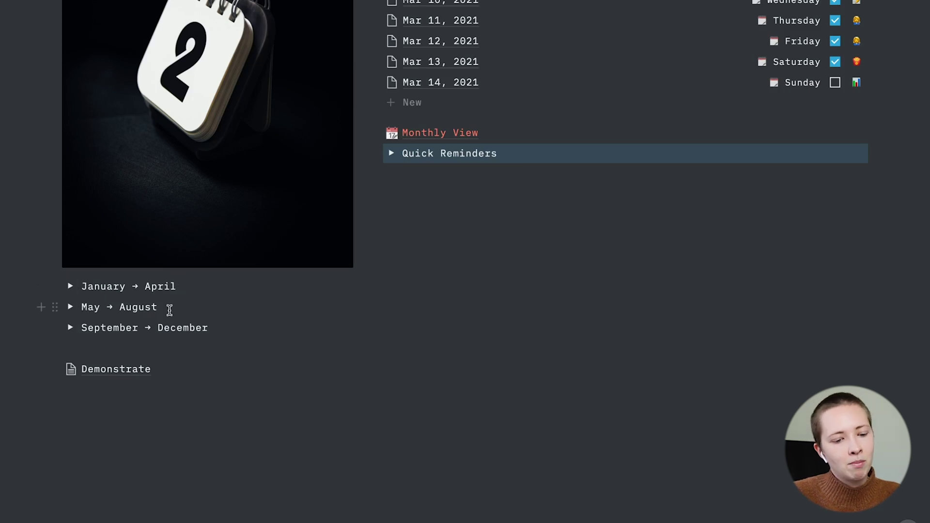
# Expand the January–April and May–August toggle sections to reveal their monthly Daily Journal galleries
pyautogui.click(70, 286)
pyautogui.scroll(-4, 285, 262)
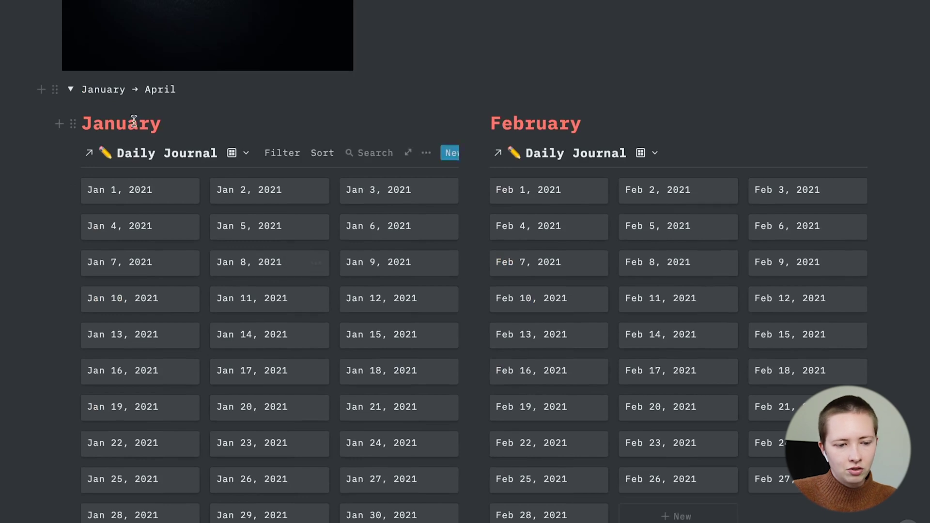
pyautogui.scroll(-10, 625, 150)
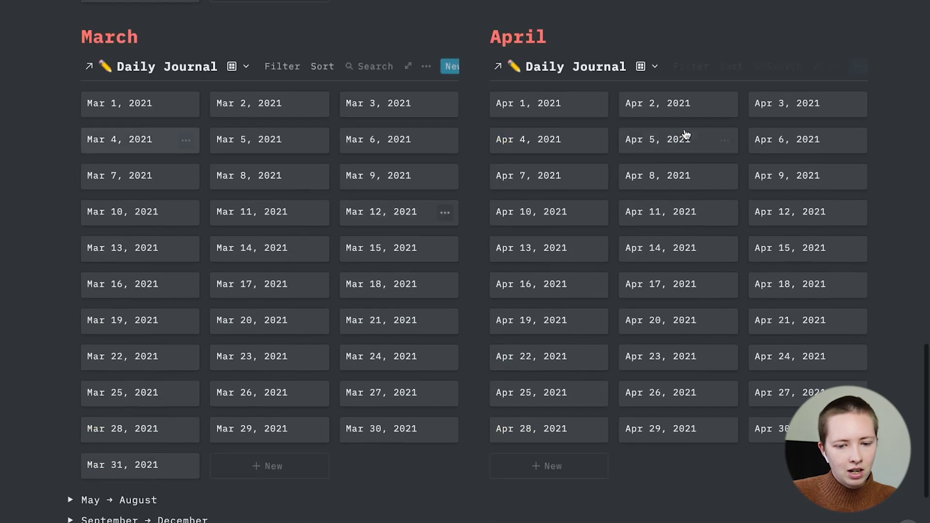
pyautogui.scroll(-4, 685, 133)
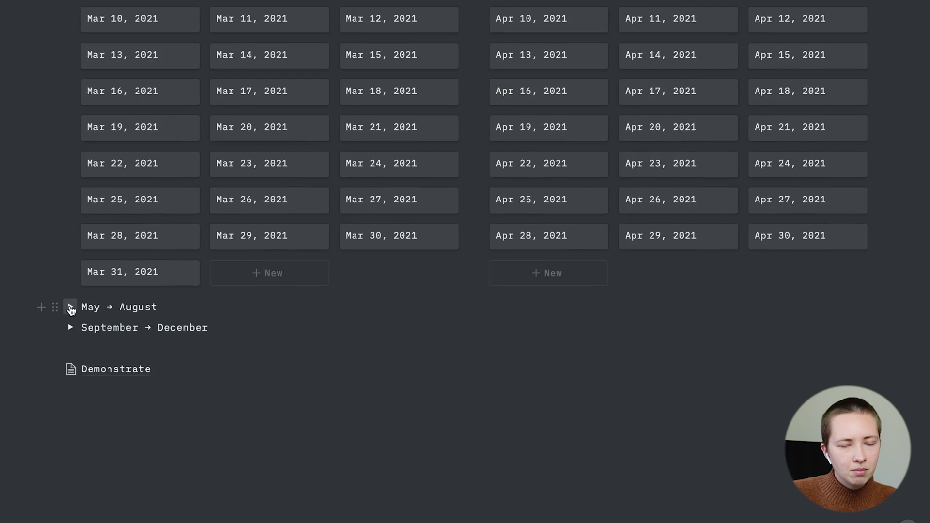
pyautogui.click(71, 308)
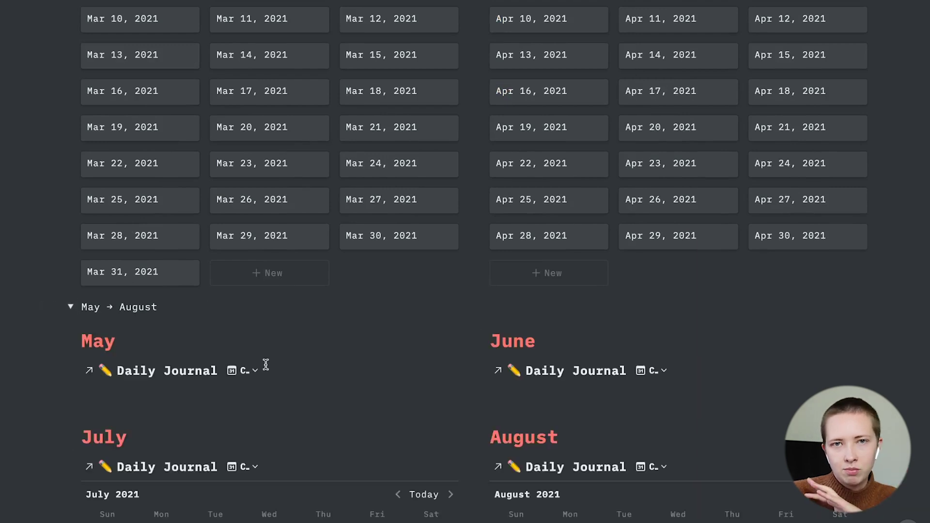
pyautogui.scroll(9, 305, 407)
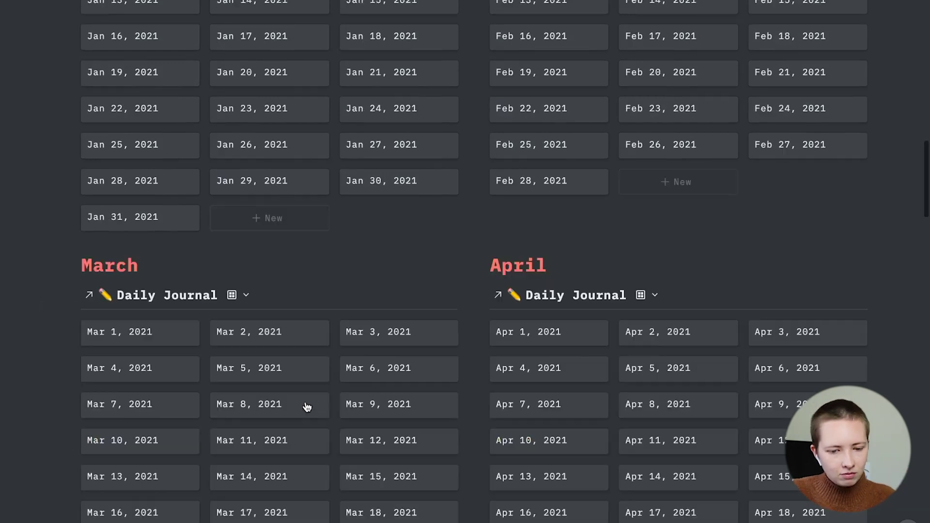
pyautogui.scroll(-4, 305, 404)
pyautogui.scroll(-17, 306, 402)
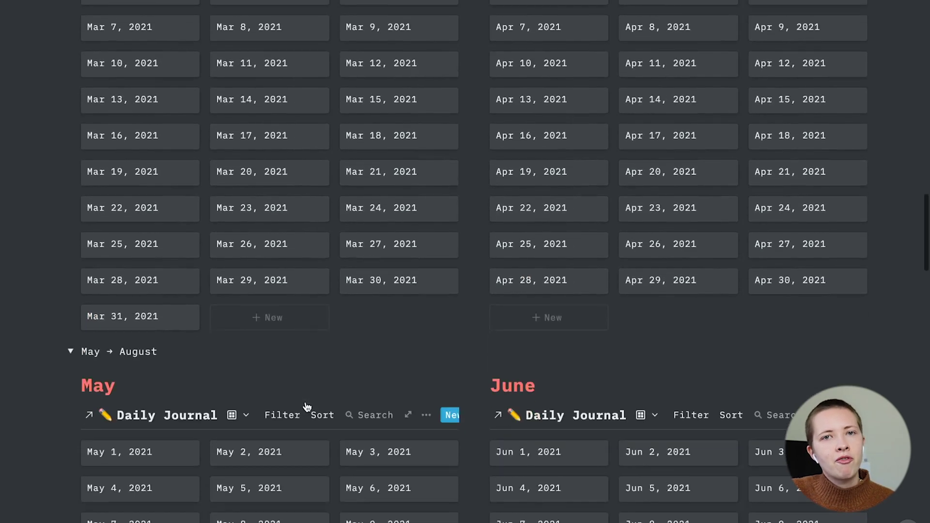
pyautogui.scroll(-17, 306, 402)
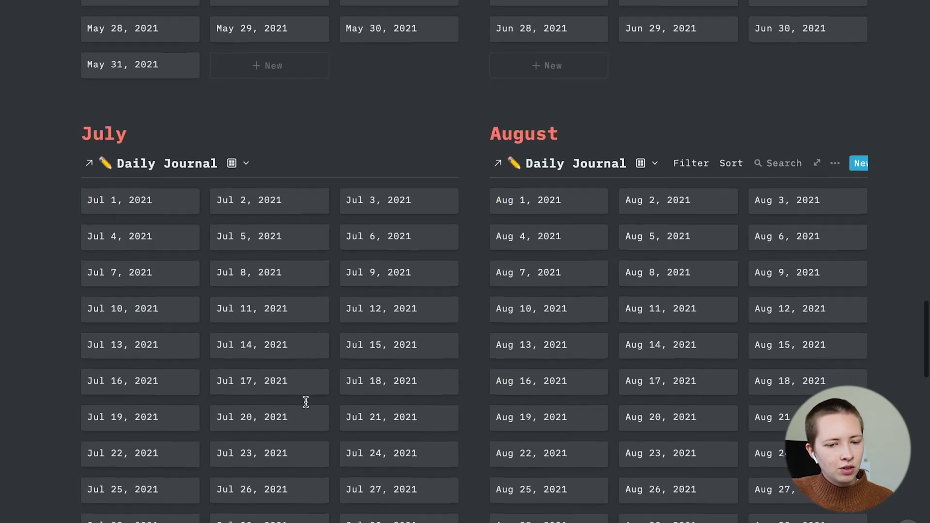
pyautogui.scroll(-6, 305, 402)
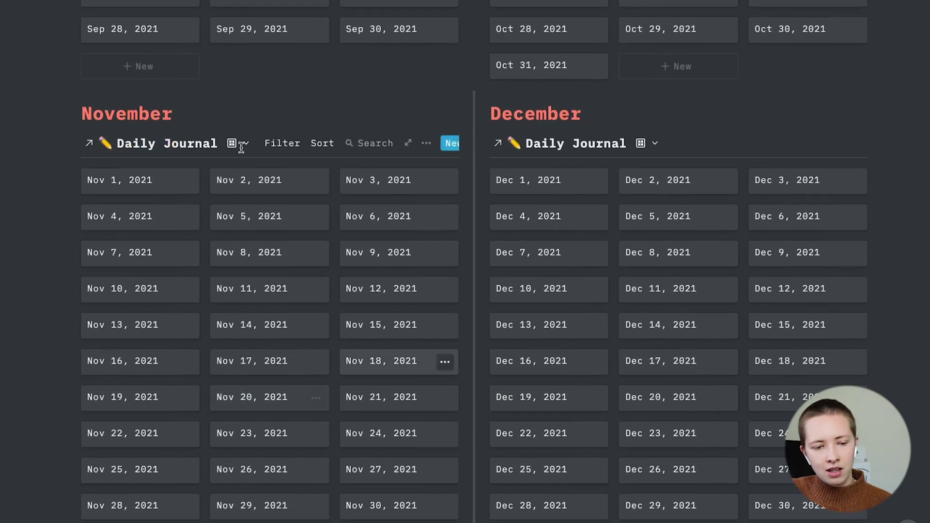
# Switch both November's and December's Daily Journal views to Calendar layout
pyautogui.click(233, 144)
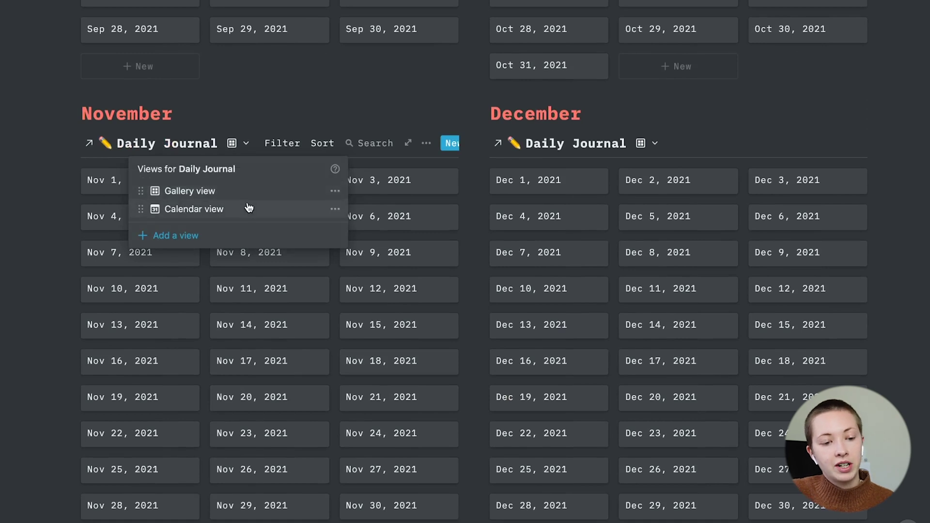
pyautogui.click(249, 208)
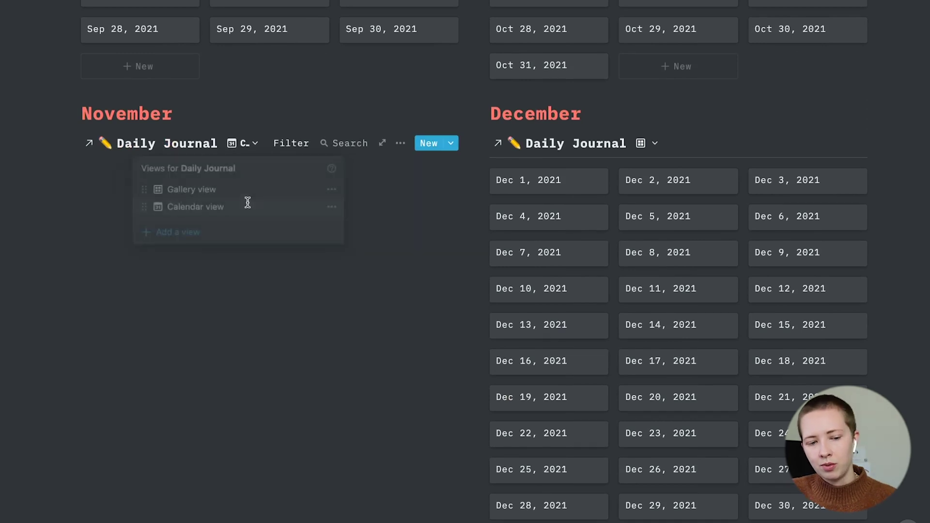
pyautogui.click(642, 143)
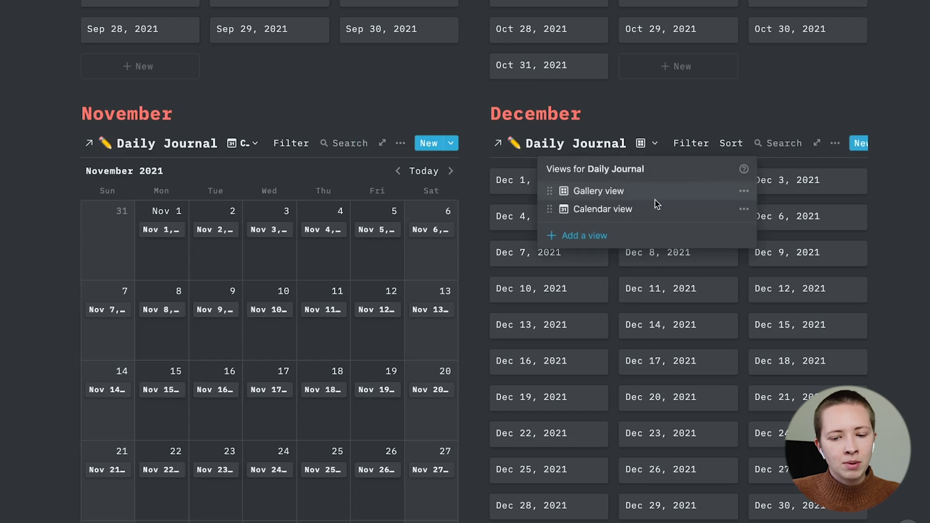
pyautogui.click(639, 210)
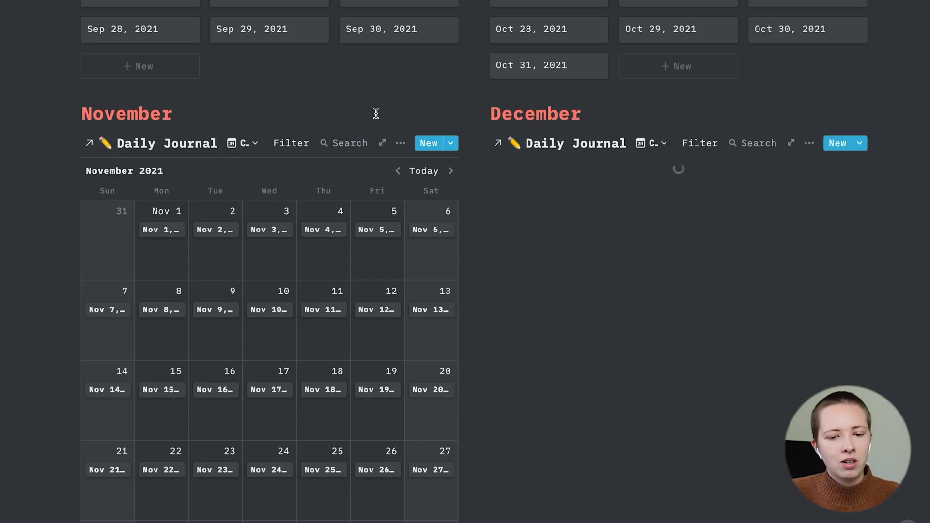
pyautogui.scroll(-3, 376, 116)
pyautogui.scroll(2, 377, 119)
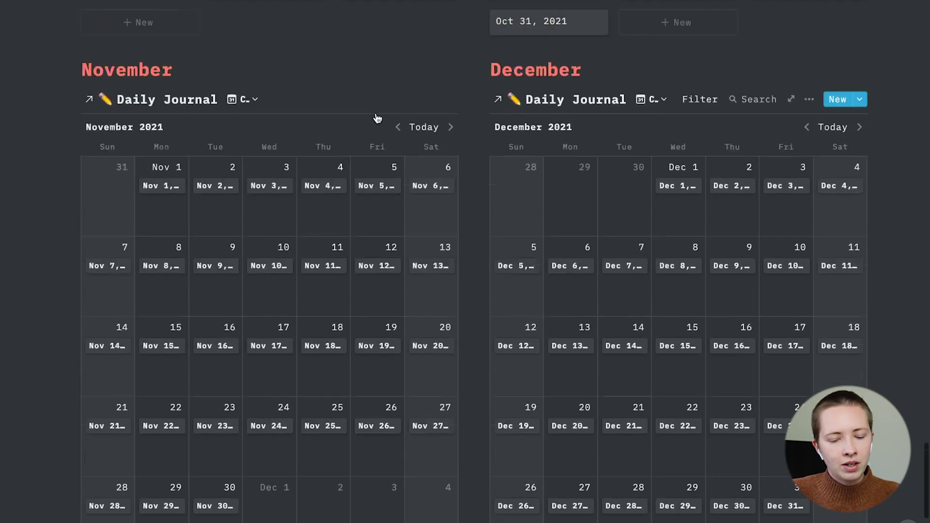
pyautogui.scroll(8, 377, 118)
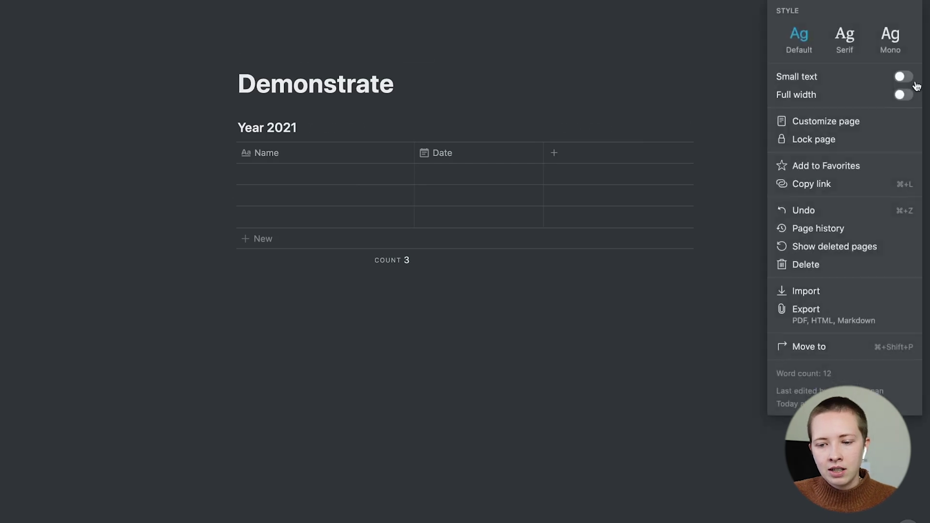
# Turn on Full width for the Demonstrate page and close the page menu
pyautogui.click(902, 92)
pyautogui.press('Escape')
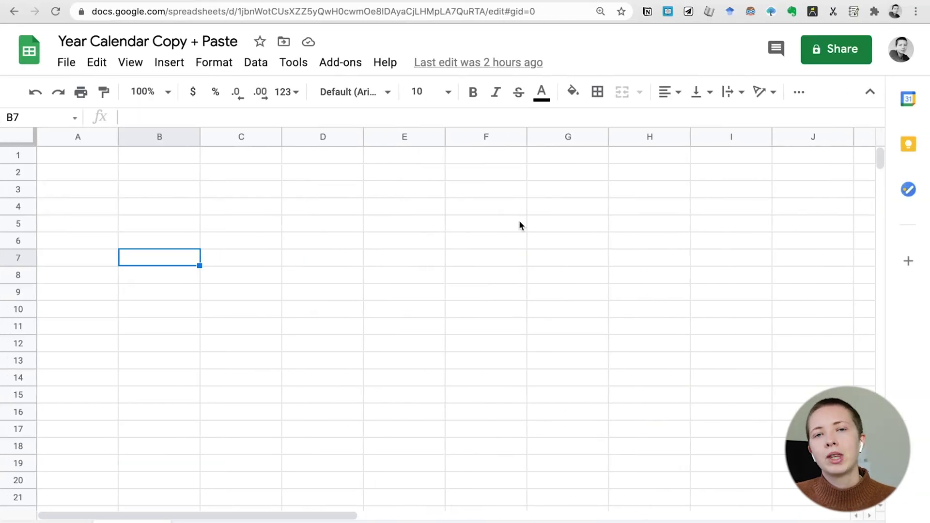
# Enter 1/1/21 in A3 and fill the dates down through row 367
pyautogui.click(106, 192)
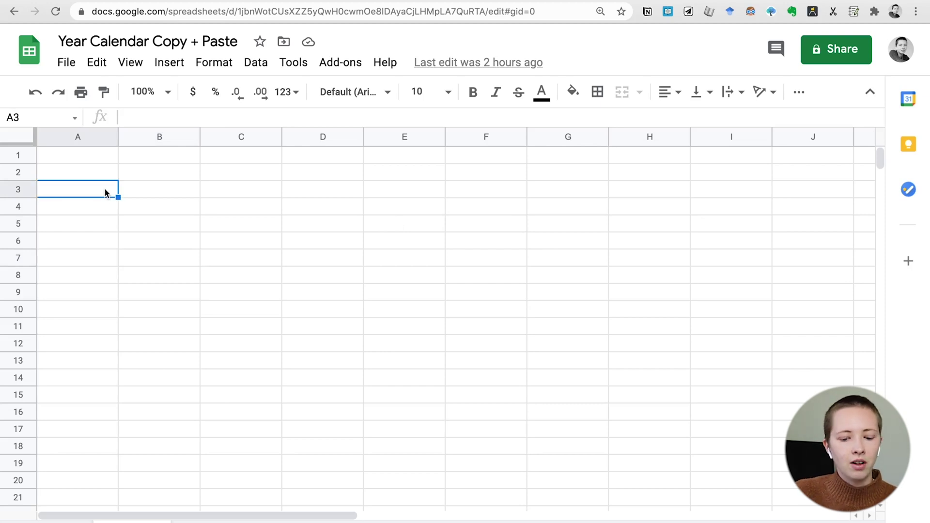
pyautogui.write('1/1/21')
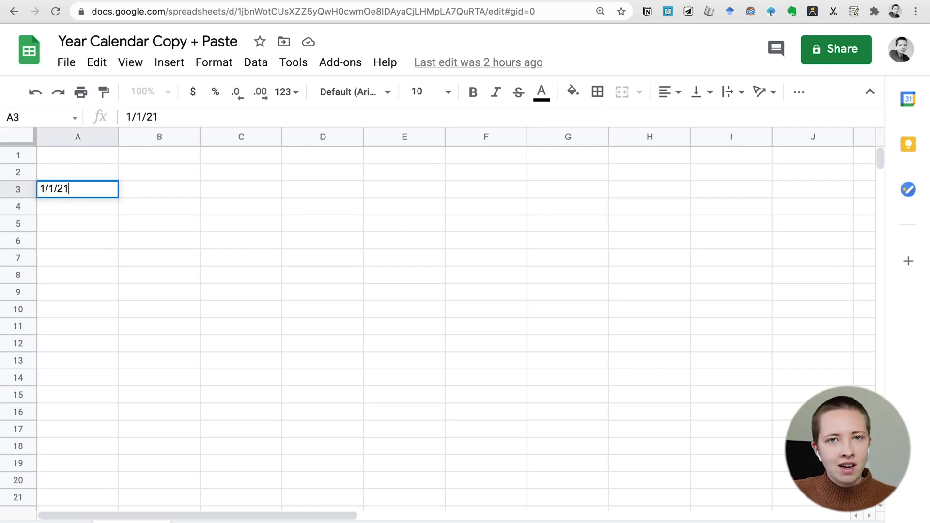
pyautogui.click(259, 212)
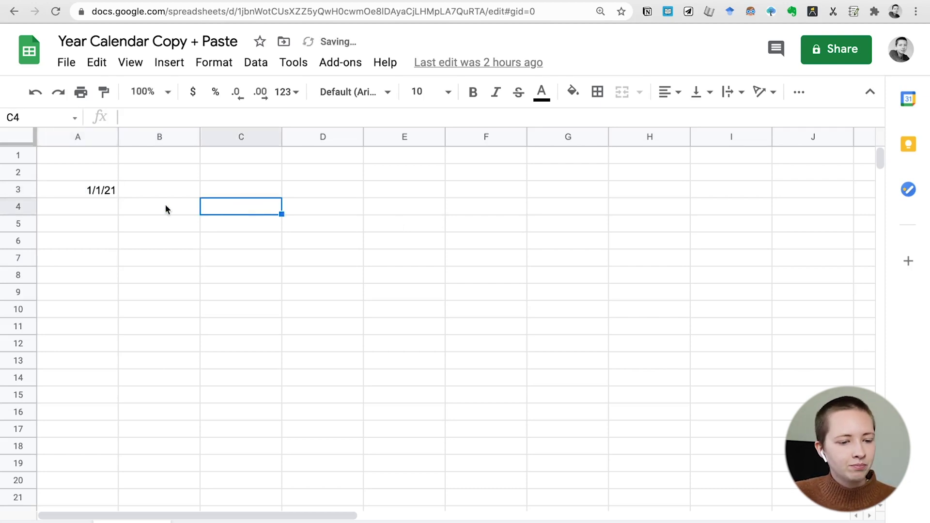
pyautogui.click(100, 194)
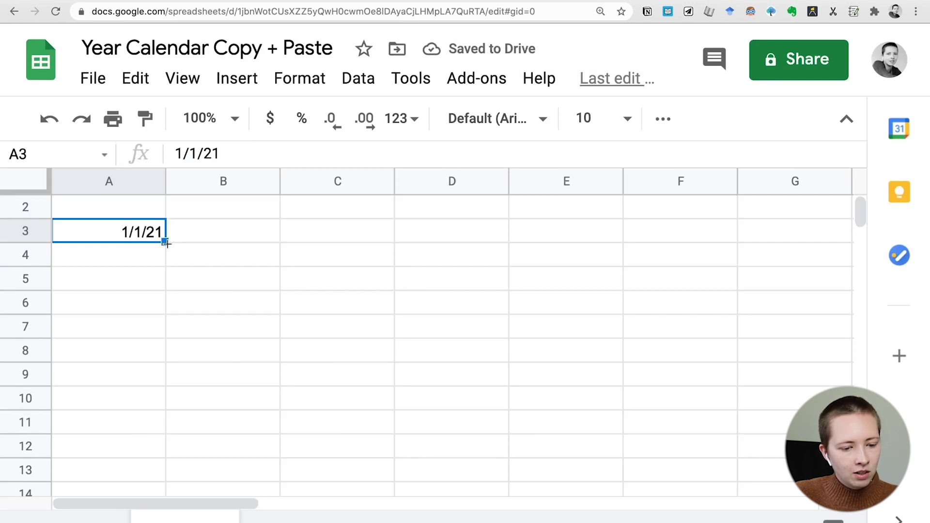
pyautogui.moveTo(165, 243); pyautogui.dragTo(160, 489)
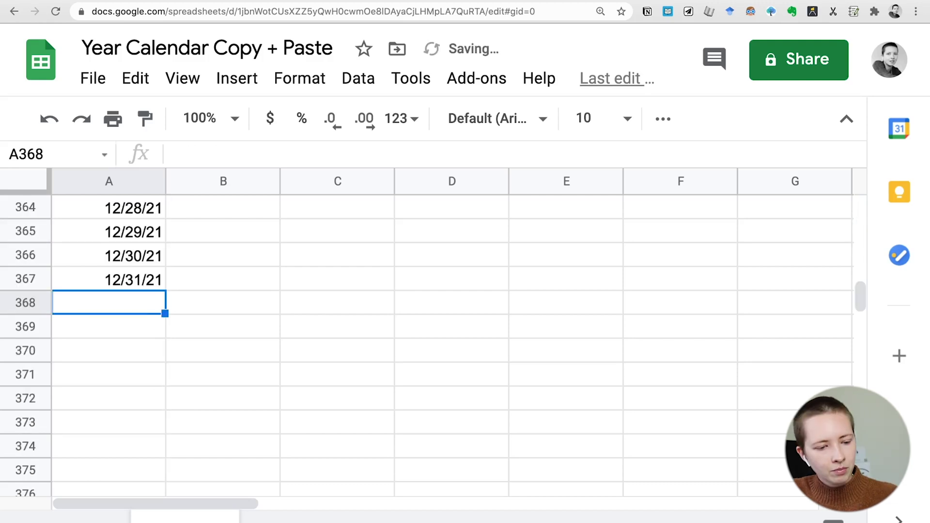
# Select the full date list from A3 down to A367
pyautogui.scroll(1, 84, 339)
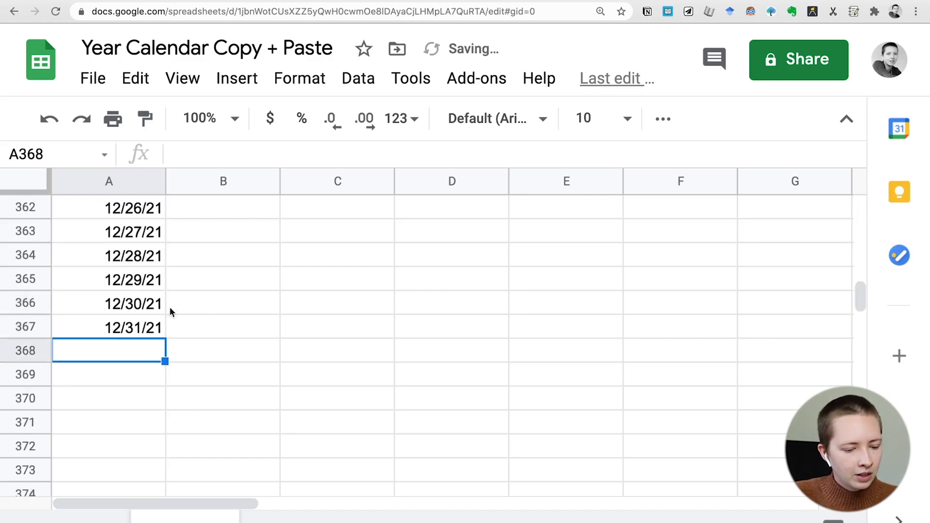
pyautogui.scroll(20, 134, 304)
pyautogui.scroll(20, 133, 304)
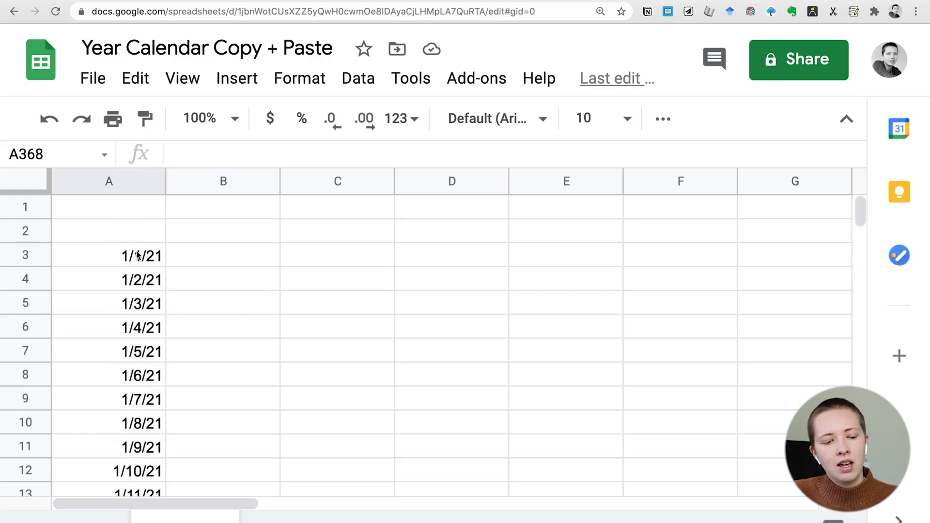
pyautogui.click(130, 253)
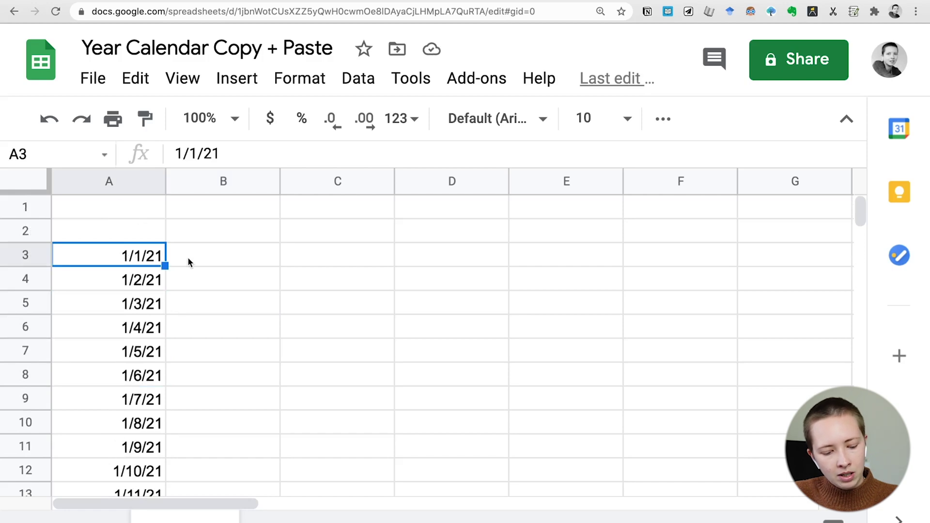
pyautogui.hotkey('ctrl', 'shift', 'Down')
pyautogui.hotkey('ctrl', 'c')
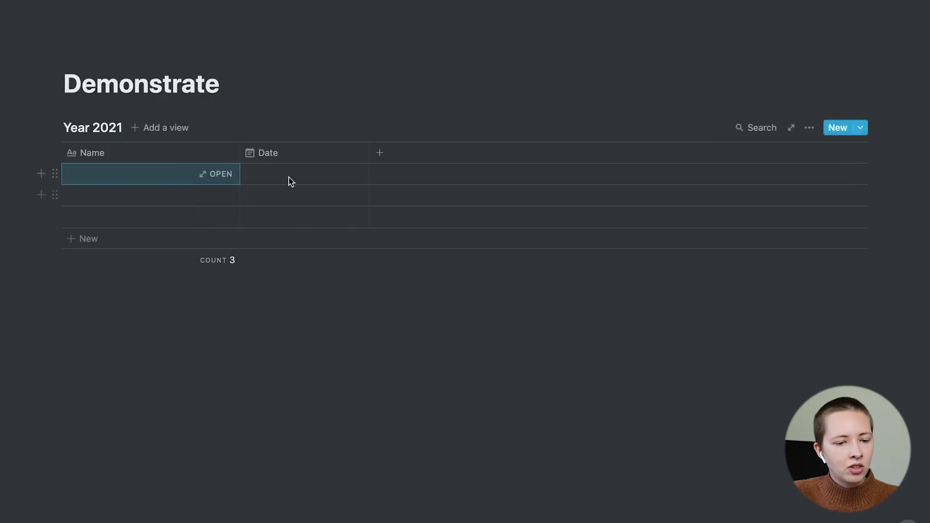
# Sort the Year 2021 table by Date ascending so rows begin at Jan 1, 2021
pyautogui.click(289, 177)
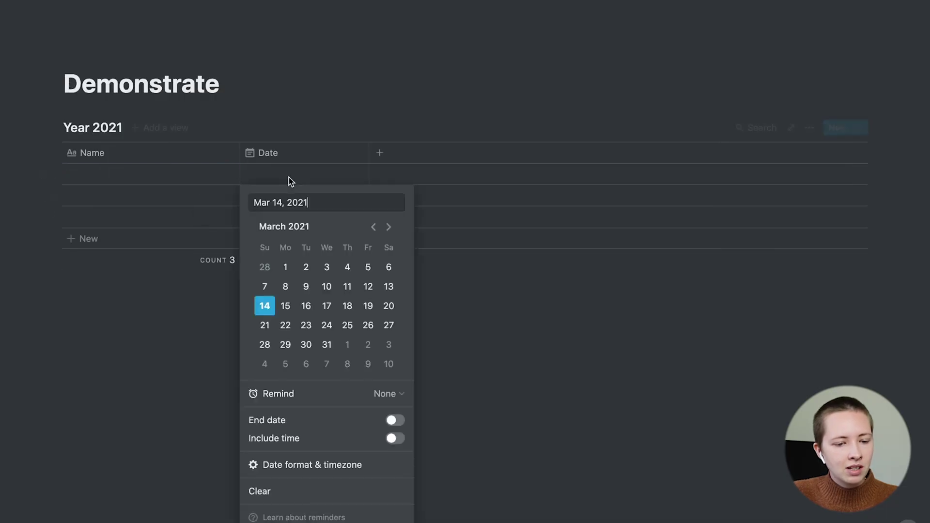
pyautogui.press('Escape')
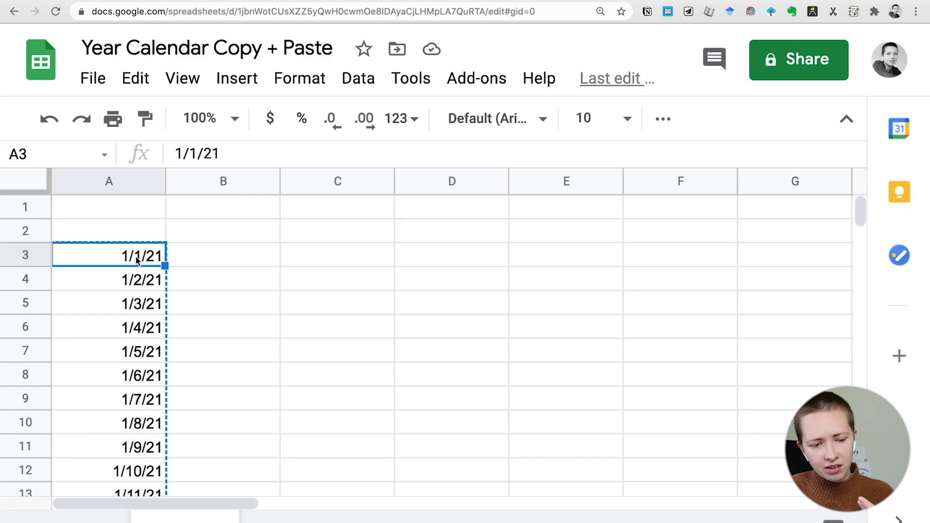
pyautogui.scroll(-3, 137, 261)
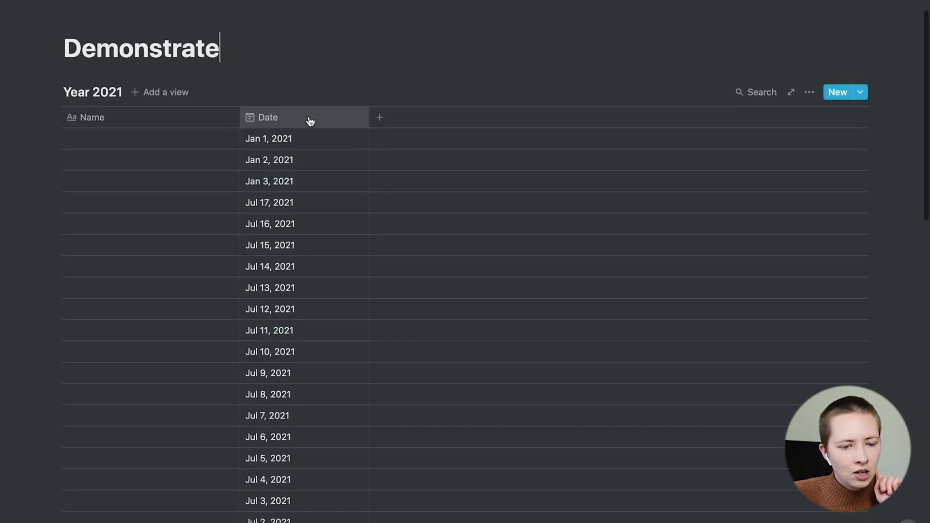
pyautogui.click(308, 119)
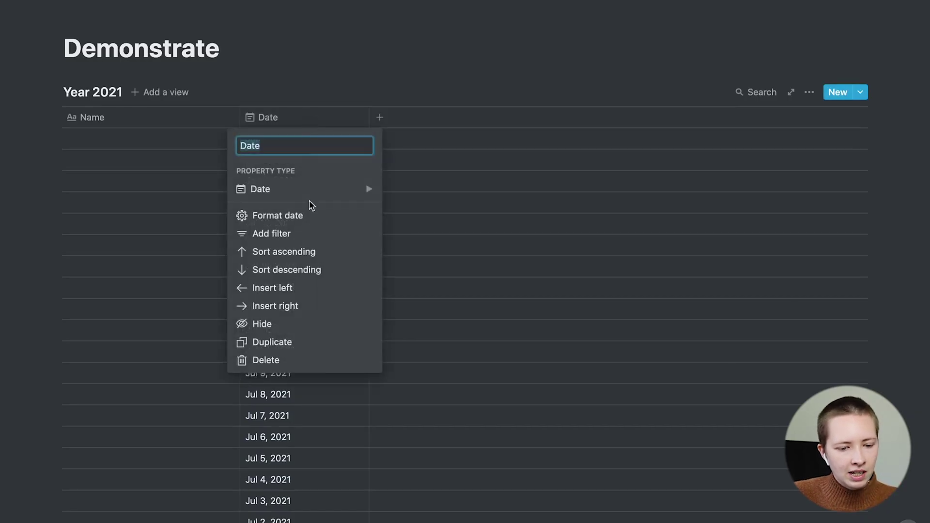
pyautogui.click(311, 253)
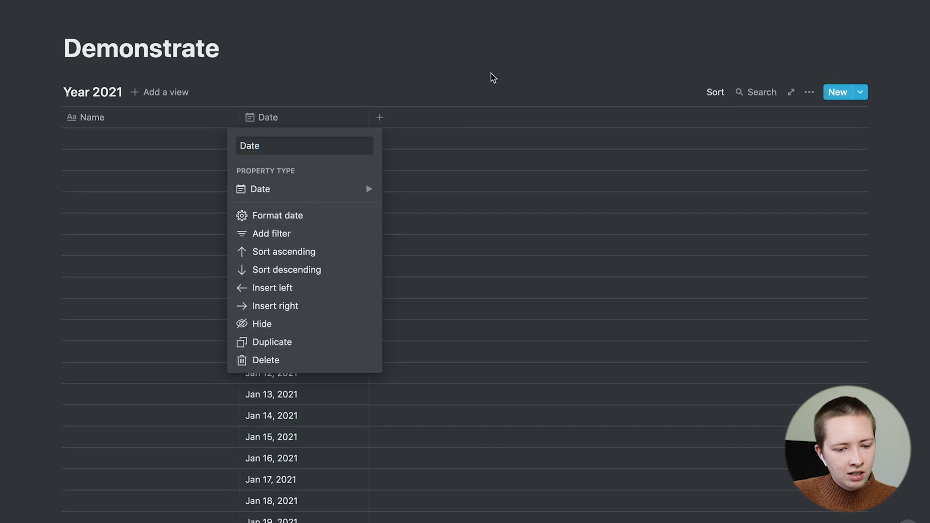
pyautogui.click(480, 52)
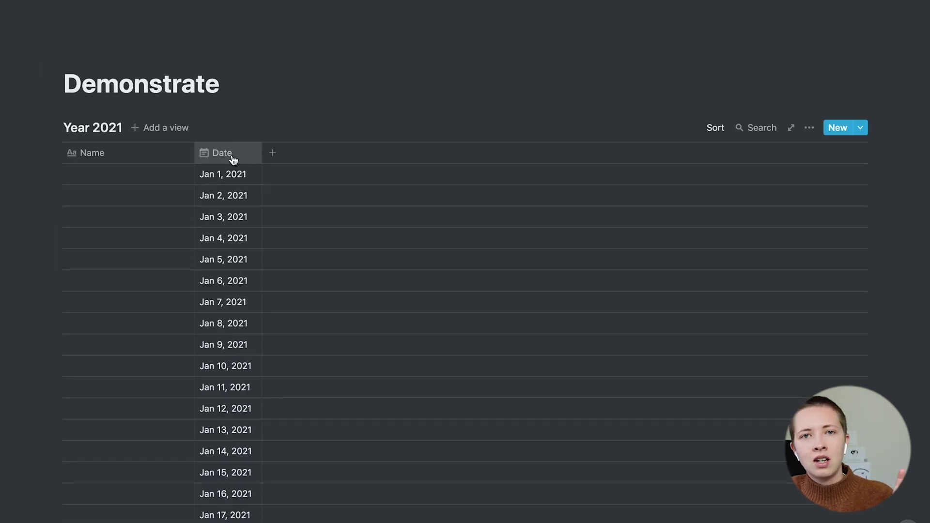
# Try pasting the raw dates into the Name cells, then undo the paste
pyautogui.moveTo(223, 174); pyautogui.dragTo(219, 350)
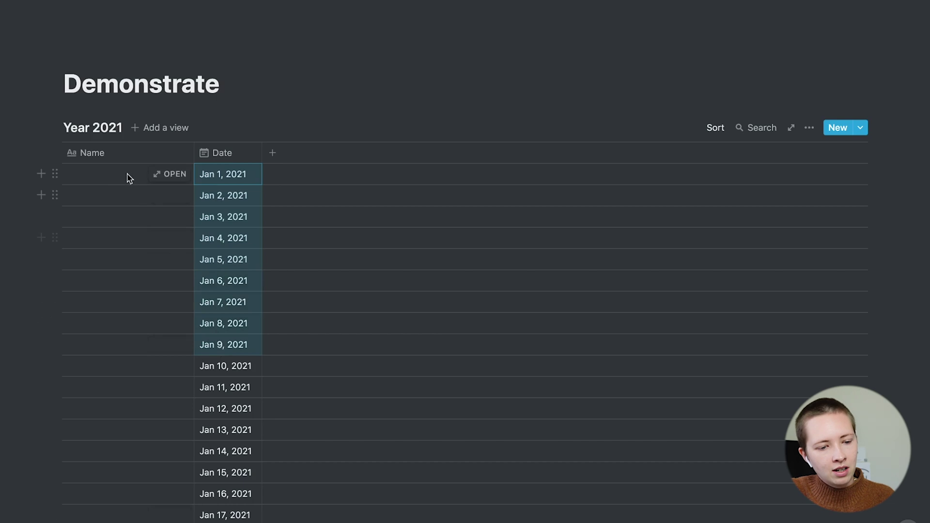
pyautogui.moveTo(129, 176); pyautogui.dragTo(135, 347)
pyautogui.hotkey('ctrl', 'v')
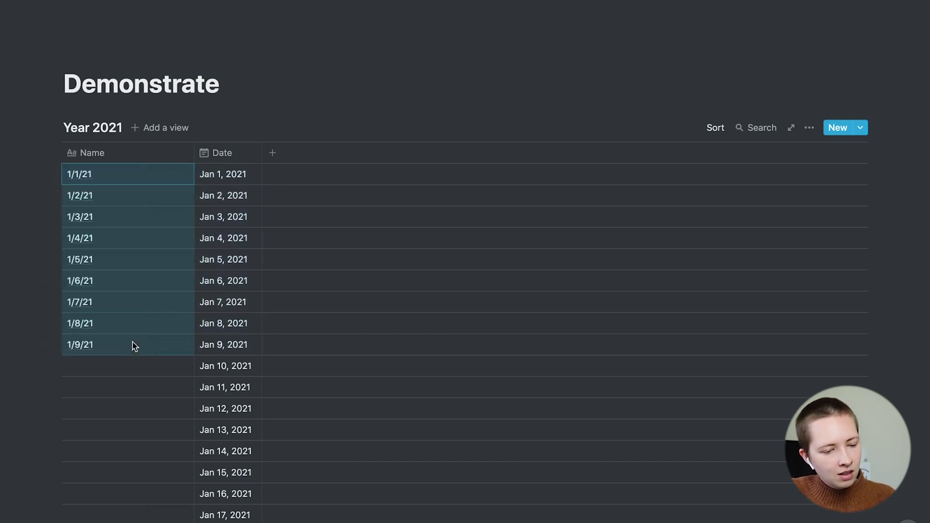
pyautogui.click(403, 45)
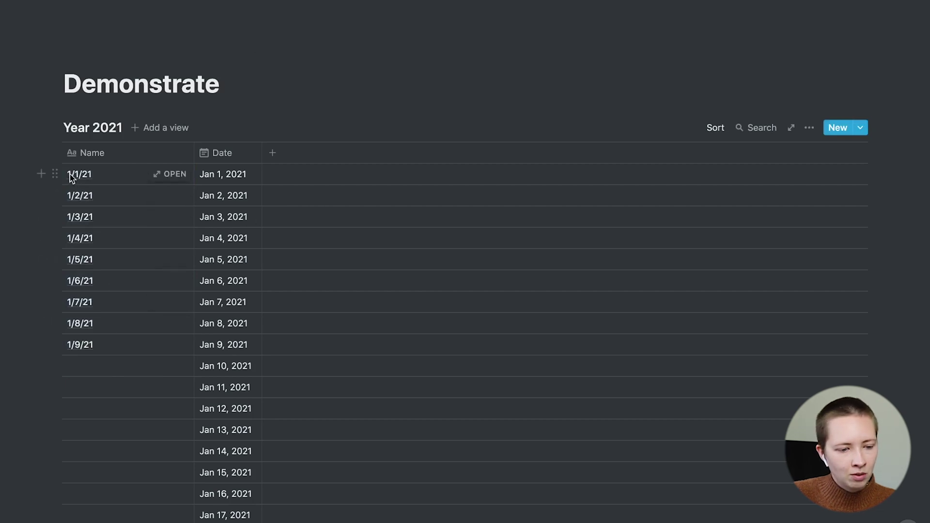
pyautogui.click(129, 177)
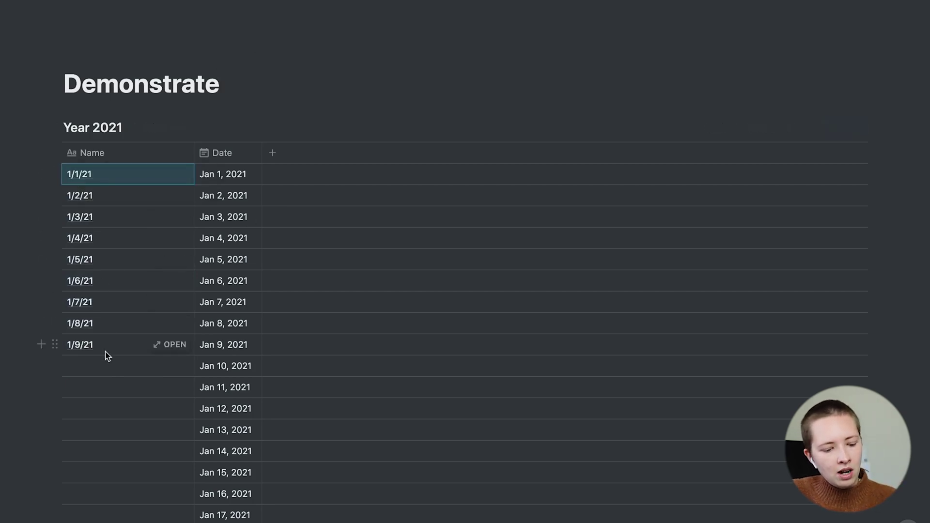
pyautogui.hotkey('ctrl', 'z')
# Add a Test Format formula column: formatDate(prop("Date"), "MMM D, YYYY")
pyautogui.click(291, 153)
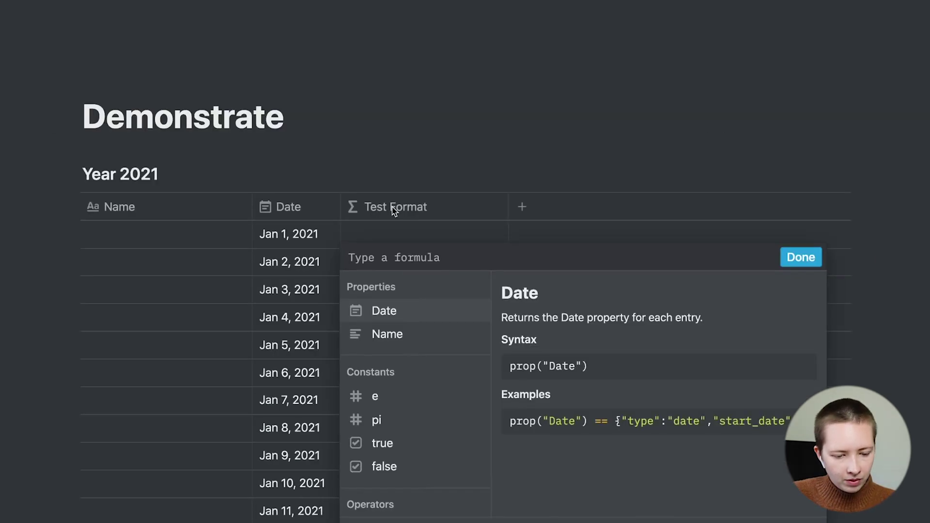
pyautogui.write('form')
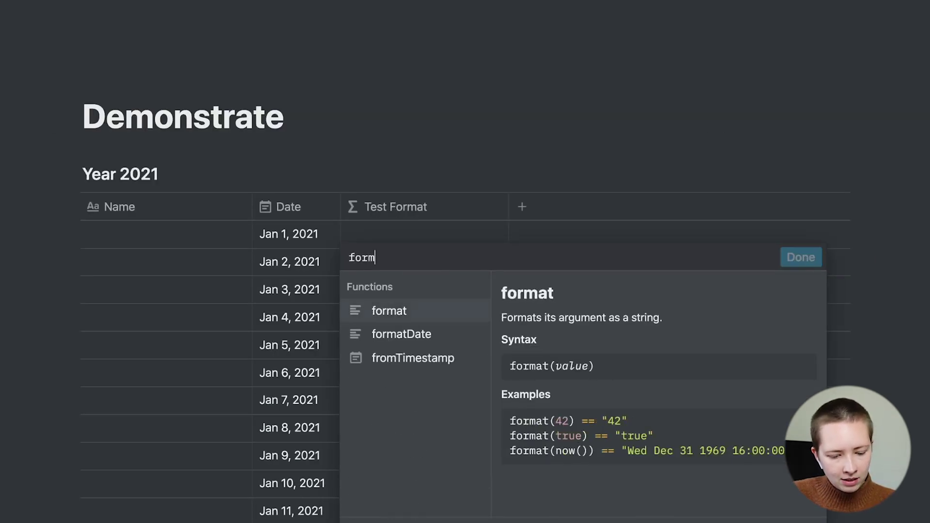
pyautogui.write('atDate(')
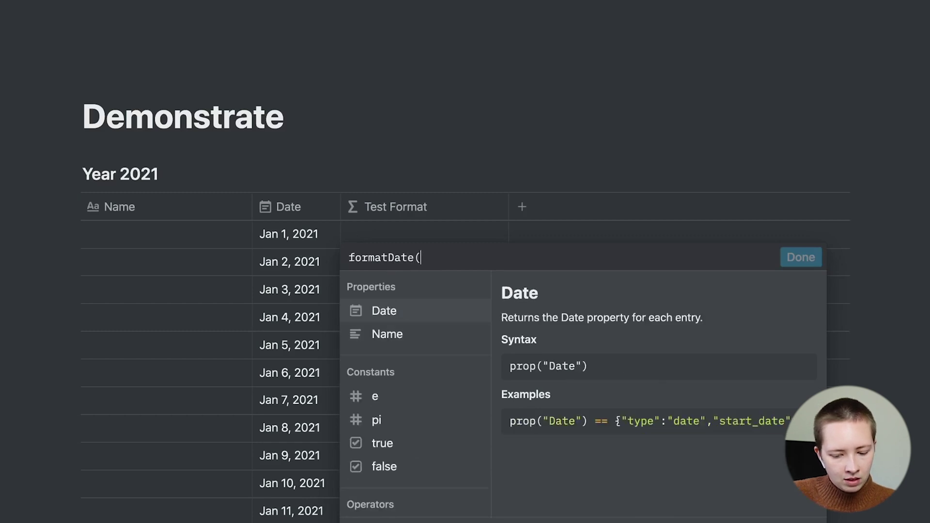
pyautogui.write('prop')
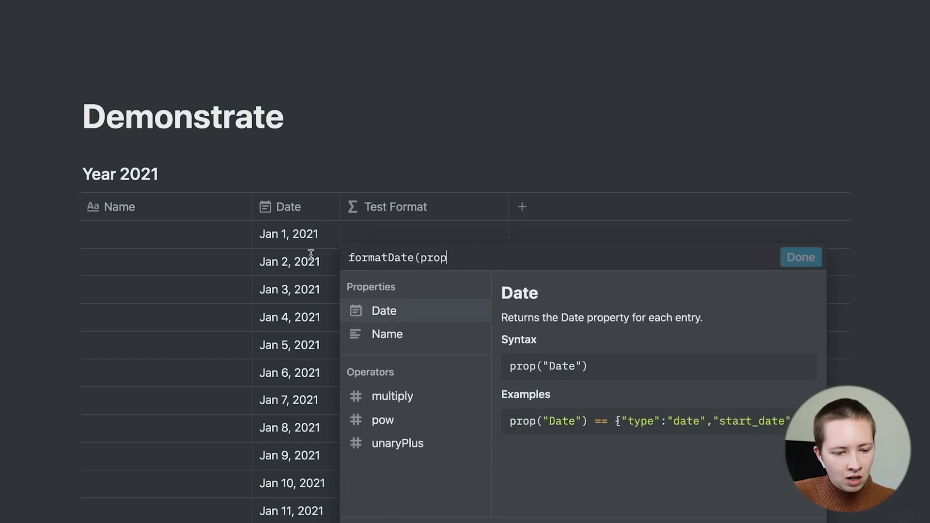
pyautogui.click(391, 313)
pyautogui.write(', "MMM')
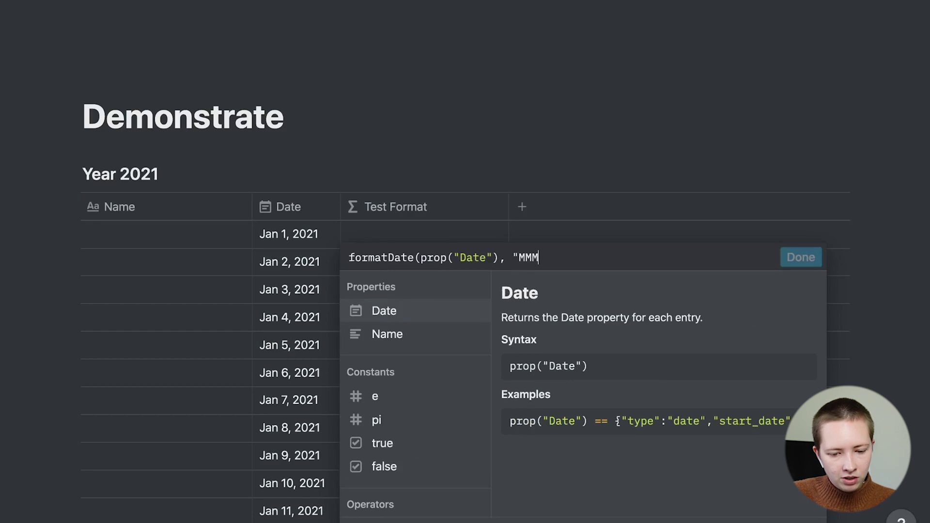
pyautogui.write(' D')
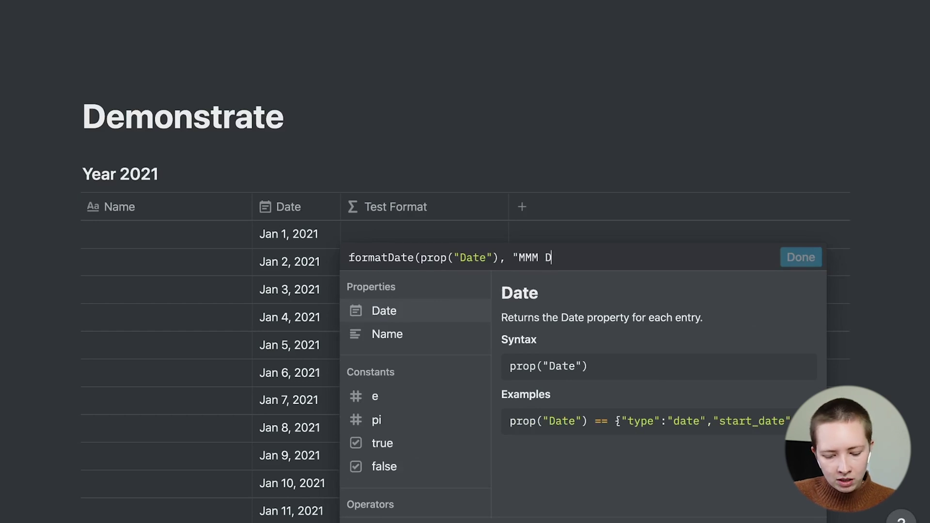
pyautogui.write(', YYY')
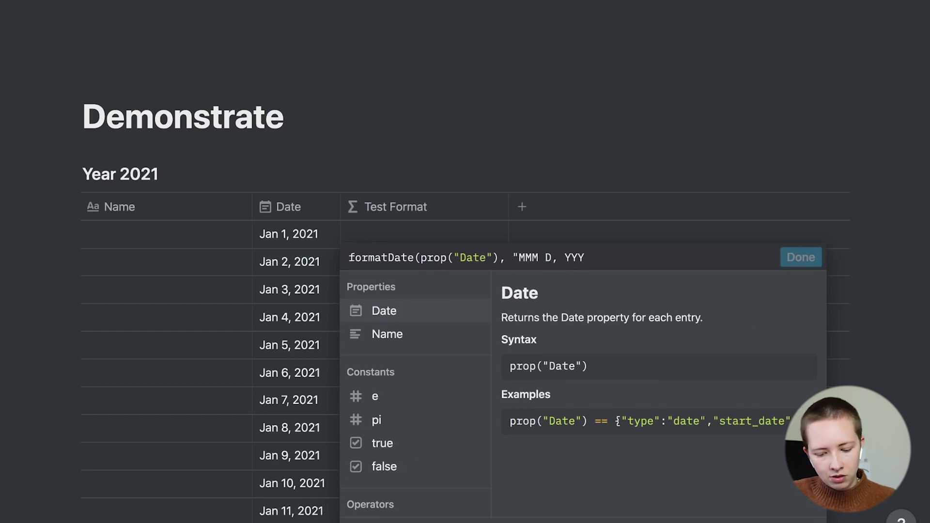
pyautogui.write('Y"')
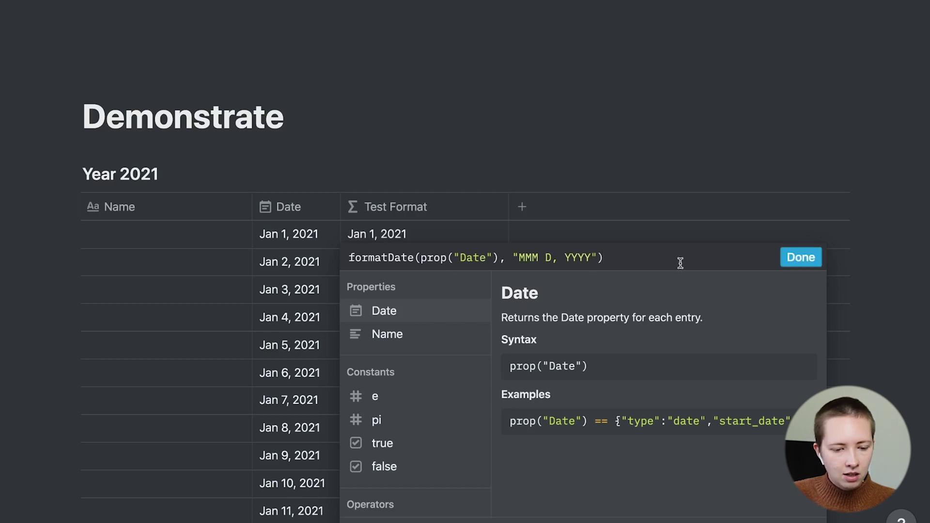
pyautogui.click(800, 256)
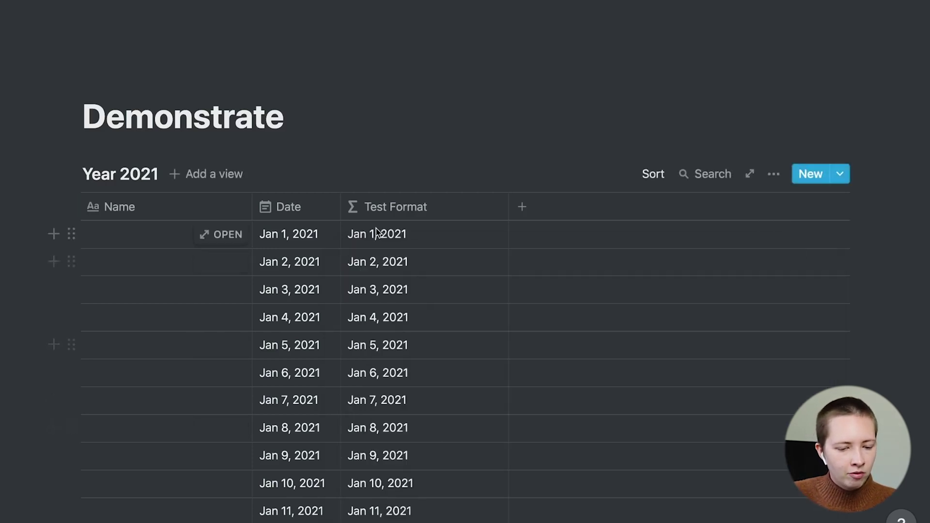
# Paste the formatted dates into the Name cells and narrow the Name column
pyautogui.moveTo(396, 234); pyautogui.dragTo(377, 490)
pyautogui.hotkey('ctrl', 'c')
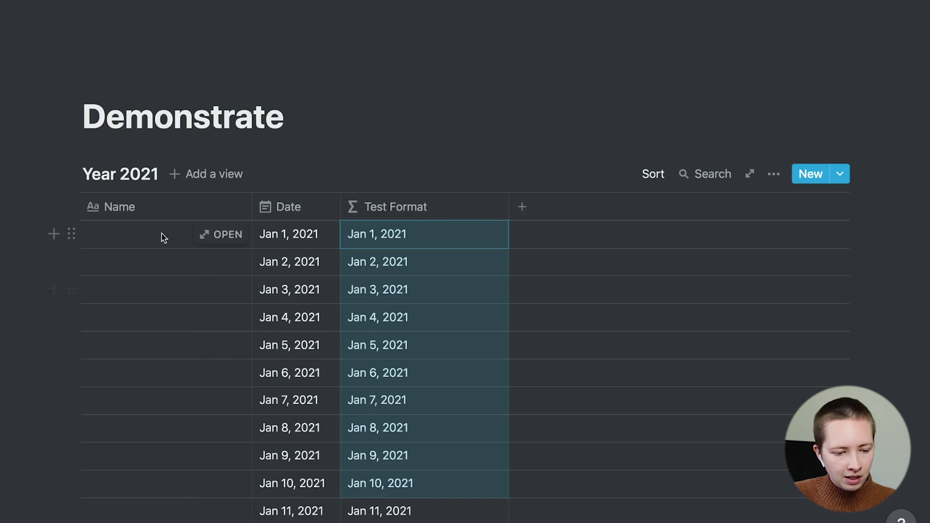
pyautogui.moveTo(162, 235); pyautogui.dragTo(151, 483)
pyautogui.hotkey('ctrl', 'v')
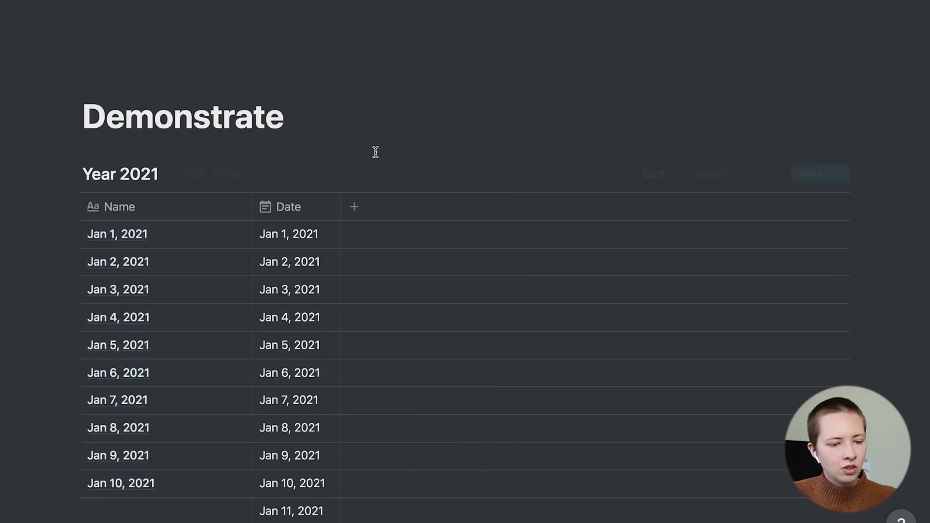
pyautogui.moveTo(252, 210); pyautogui.dragTo(166, 215)
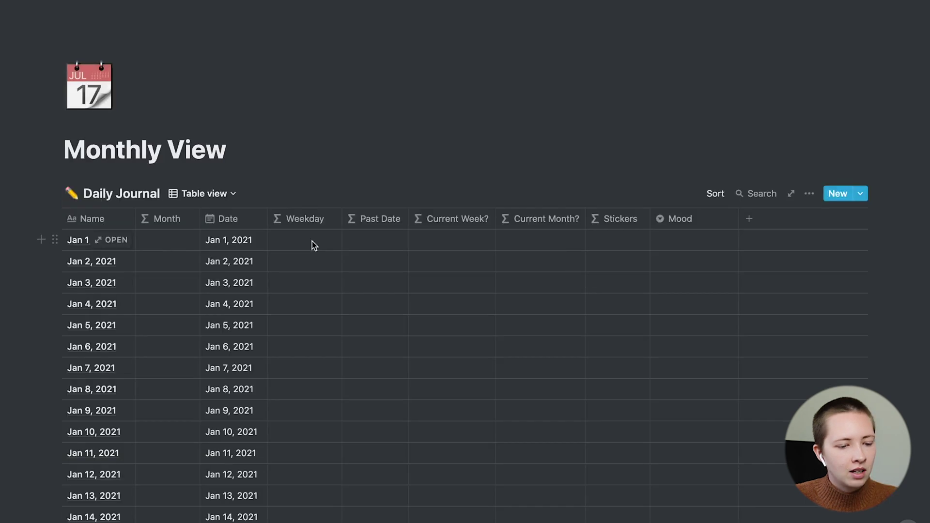
# Set the Weekday formula to formatDate(prop("Date"), "dddd") for full weekday names
pyautogui.click(313, 243)
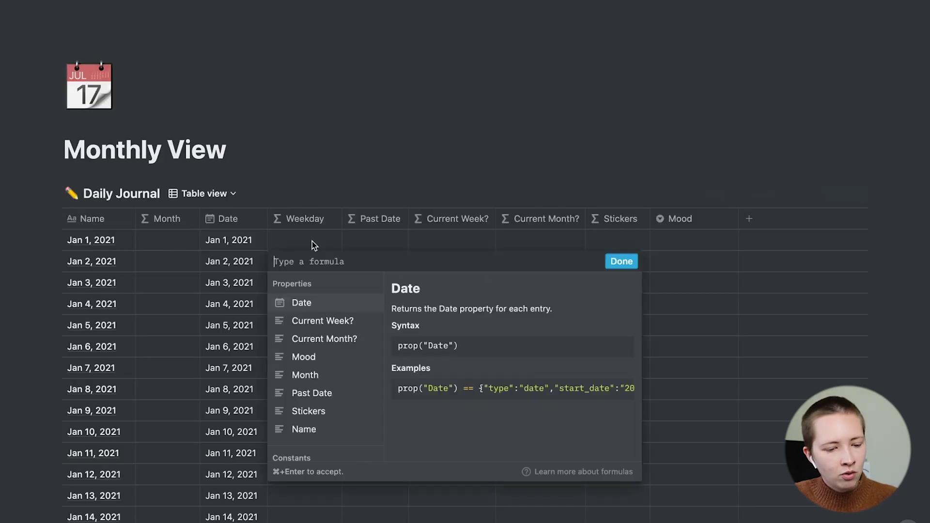
pyautogui.press('super+equal')
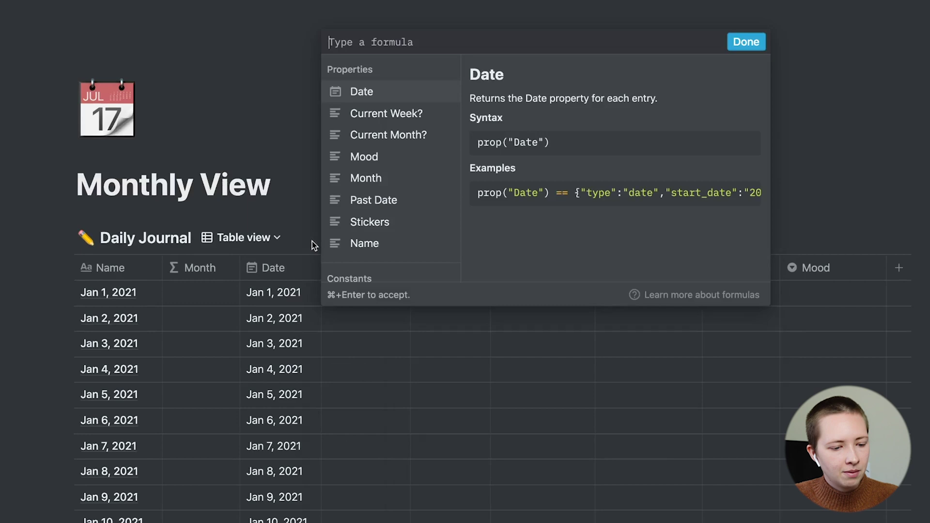
pyautogui.write('formatDate')
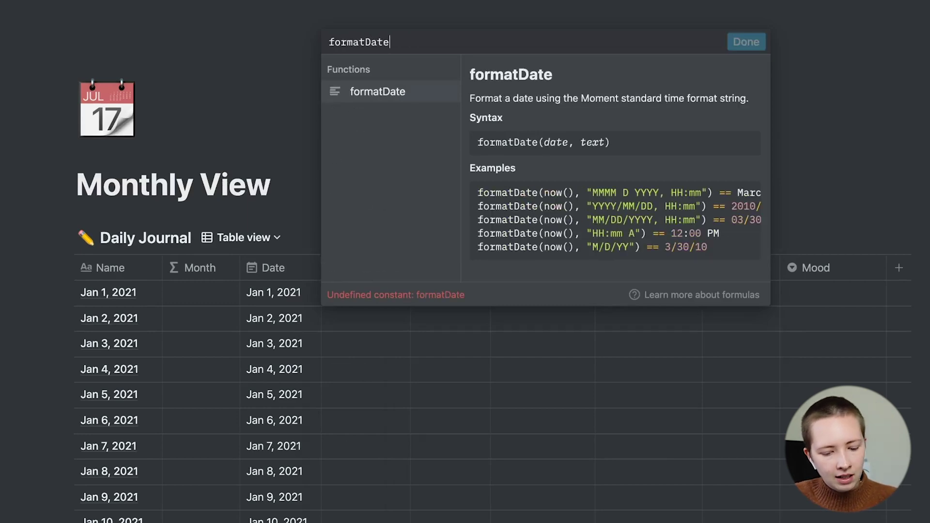
pyautogui.write('(prop')
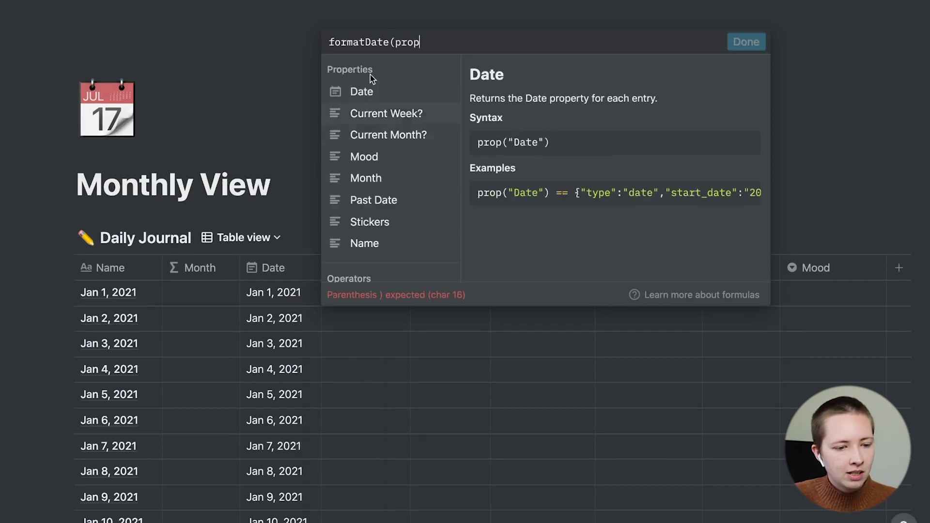
pyautogui.click(362, 97)
pyautogui.write(', ""')
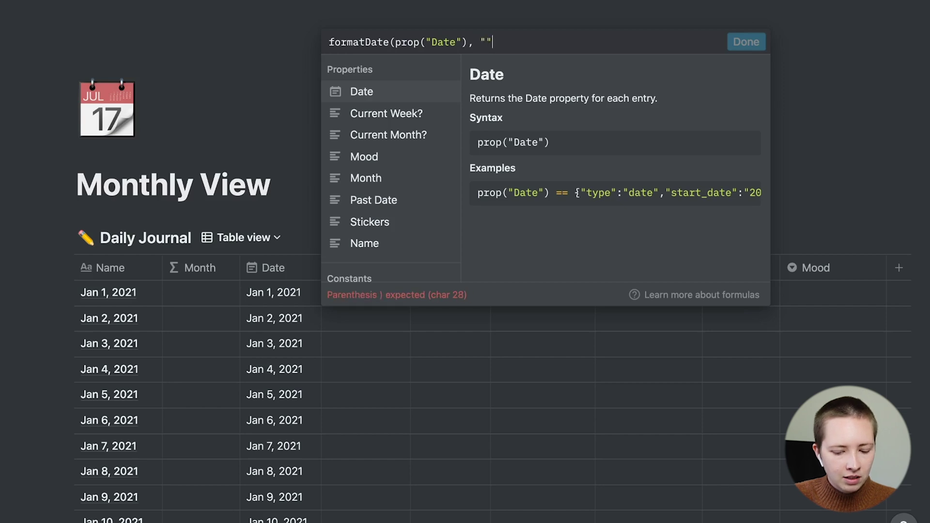
pyautogui.write(')')
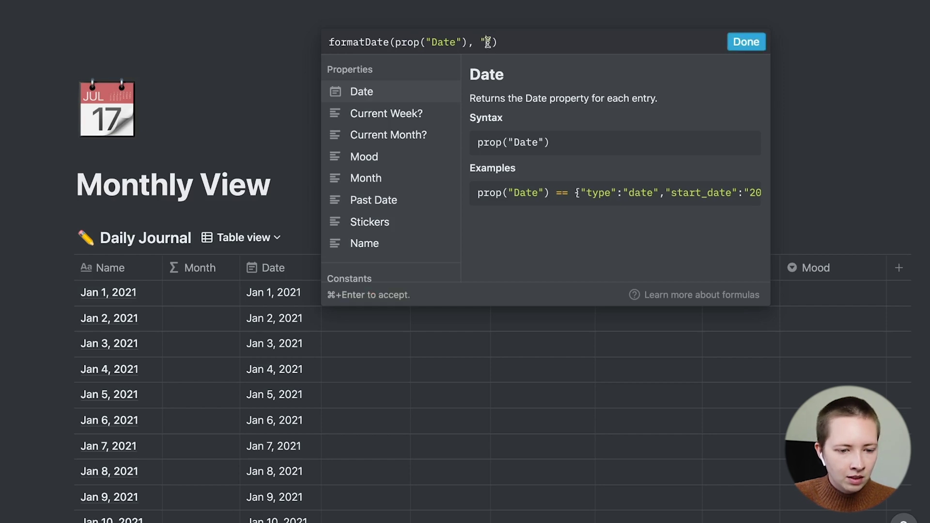
pyautogui.write('dddd')
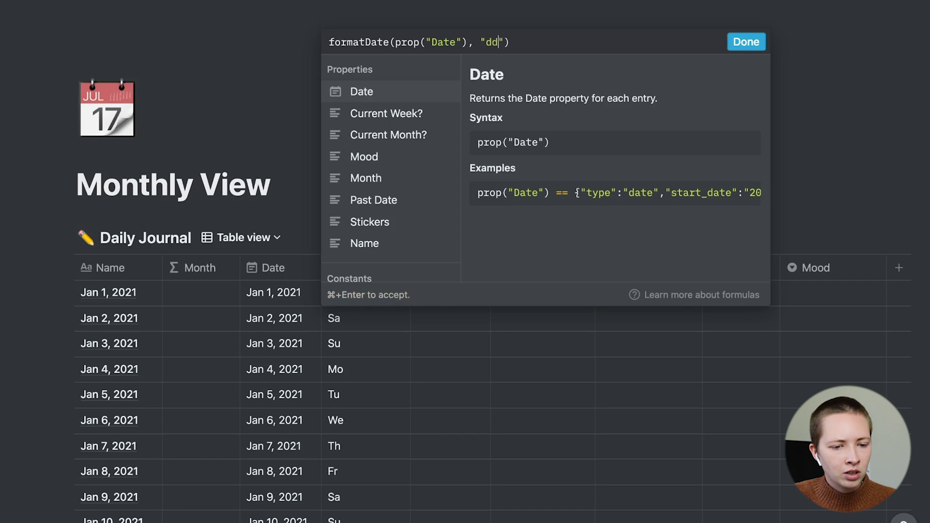
pyautogui.press('super+Return')
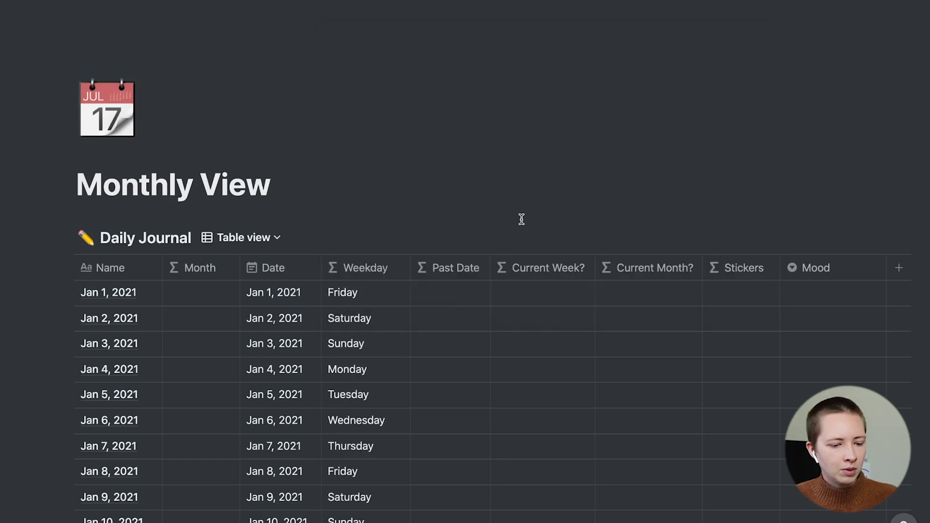
# Prefix the Weekday formula with a quoted calendar emoji and confirm it
pyautogui.click(352, 297)
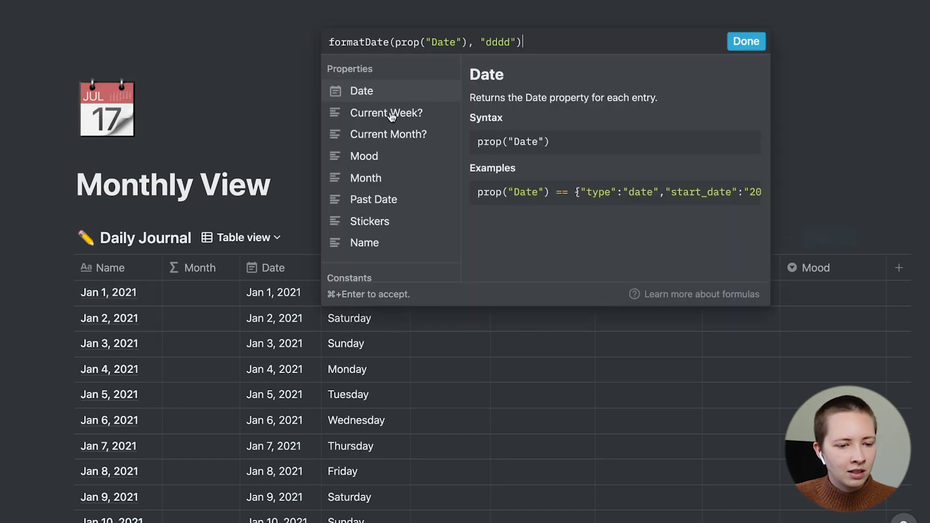
pyautogui.click(329, 42)
pyautogui.write('"" ')
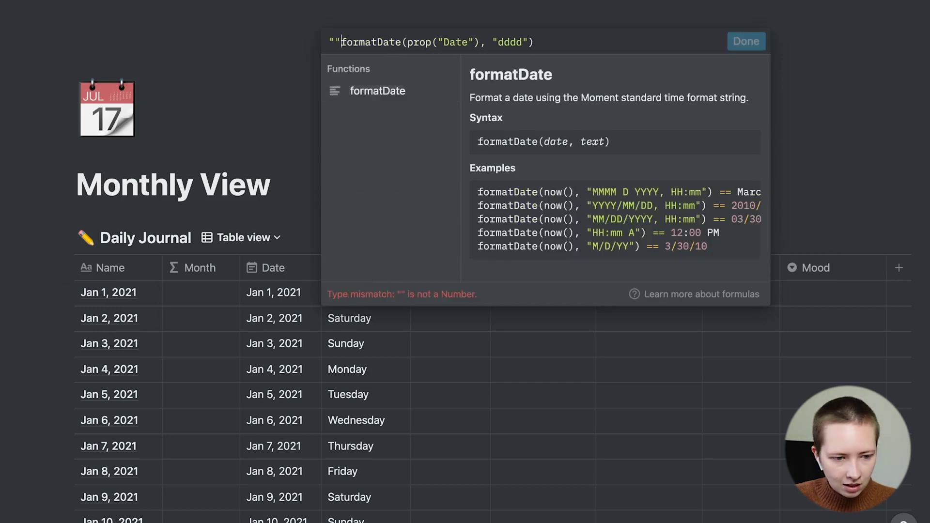
pyautogui.write('+')
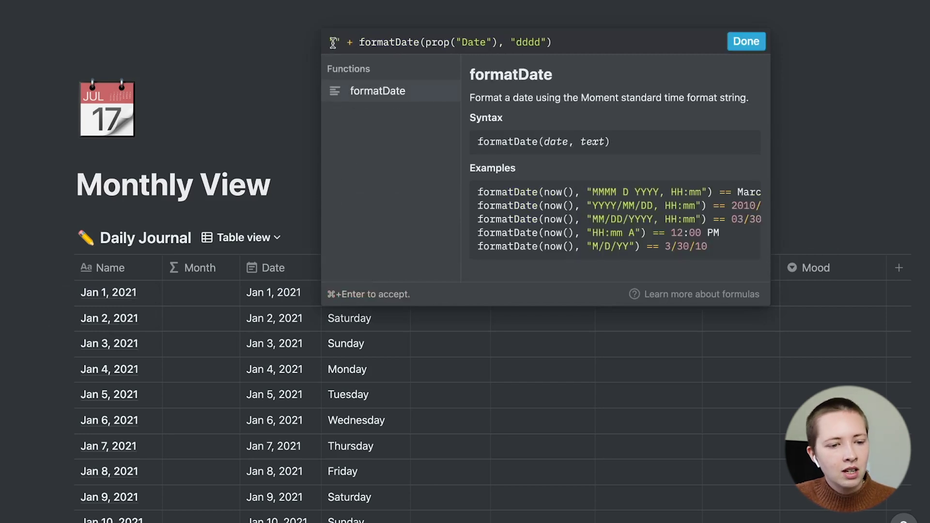
pyautogui.click(334, 42)
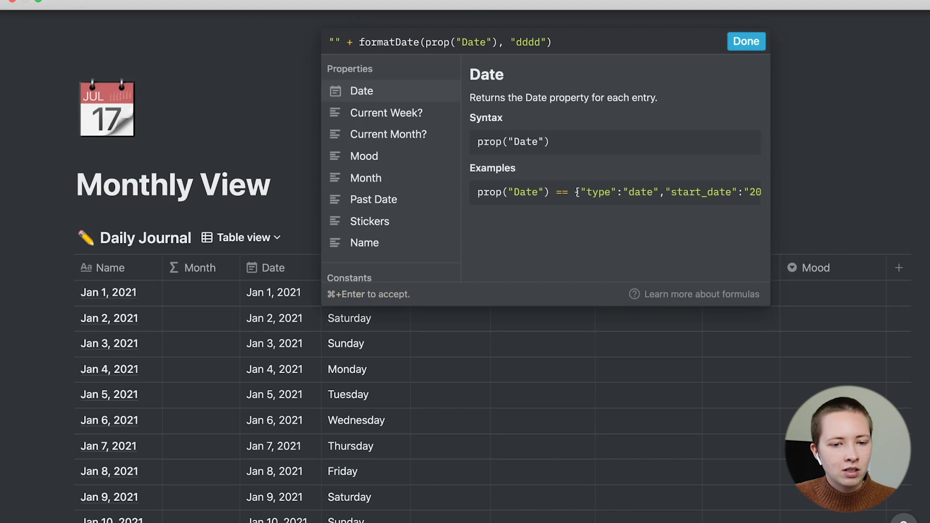
pyautogui.click(699, 5)
pyautogui.click(699, 2)
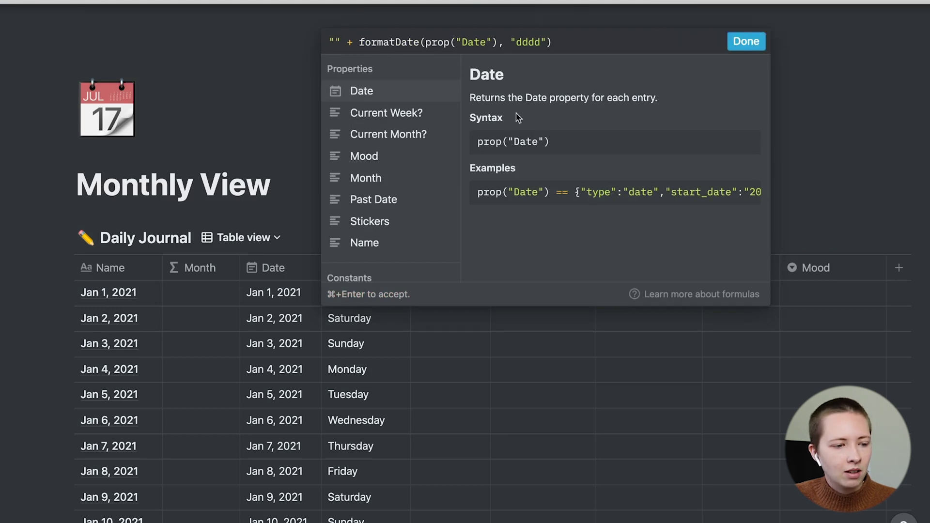
pyautogui.write('📆')
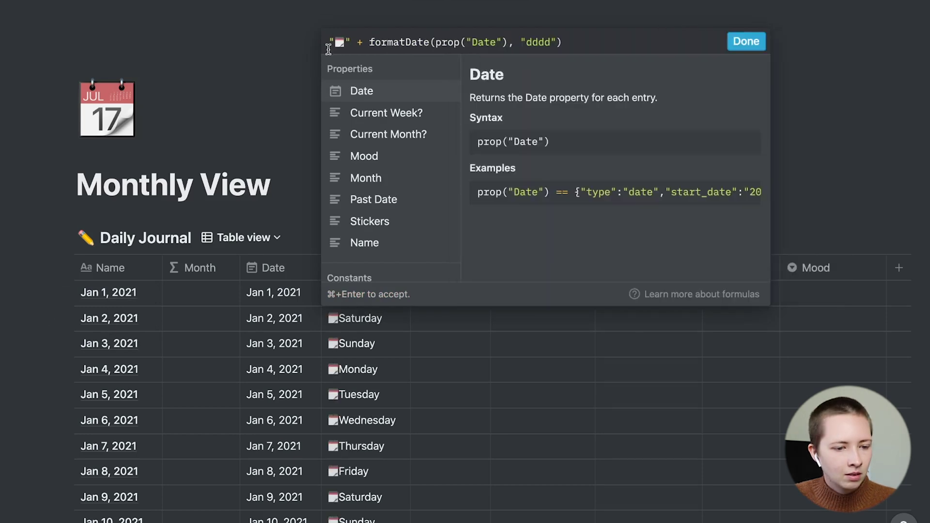
pyautogui.click(746, 41)
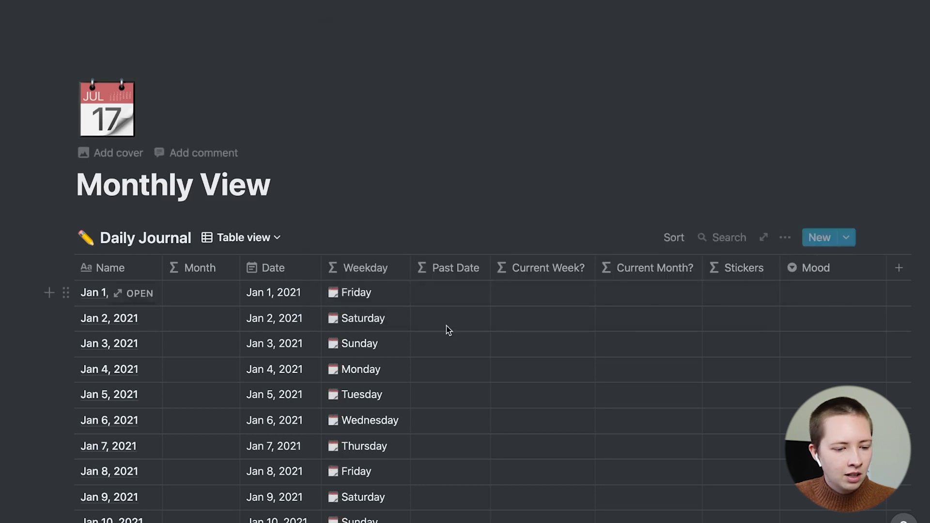
pyautogui.scroll(-3, 446, 328)
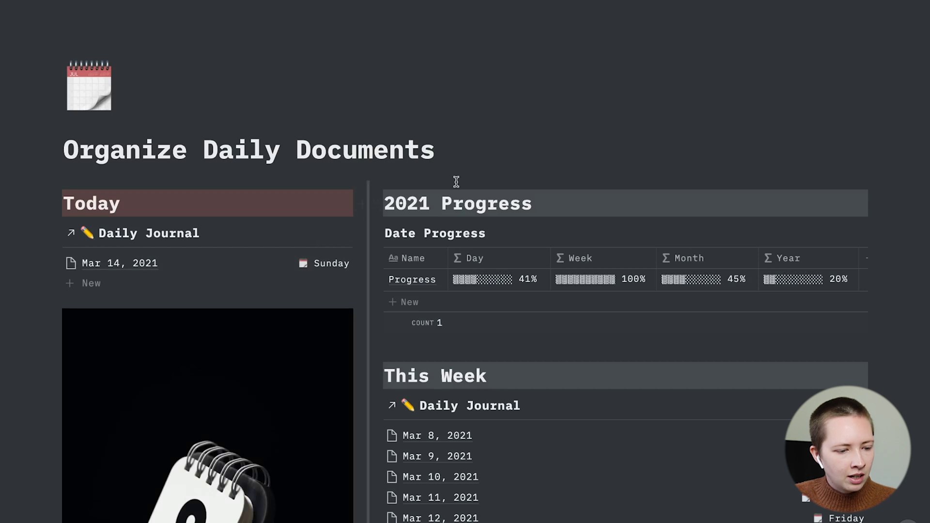
# Insert a /linked database block under the title linked to the Daily Journal database
pyautogui.scroll(-2, 456, 182)
pyautogui.scroll(3, 446, 181)
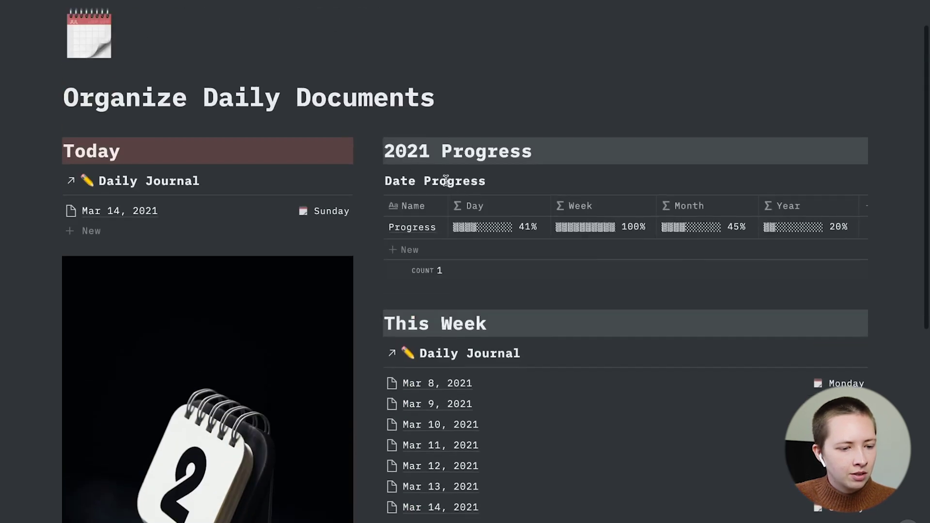
pyautogui.click(455, 98)
pyautogui.press('Return')
pyautogui.press('Return')
pyautogui.press('Up')
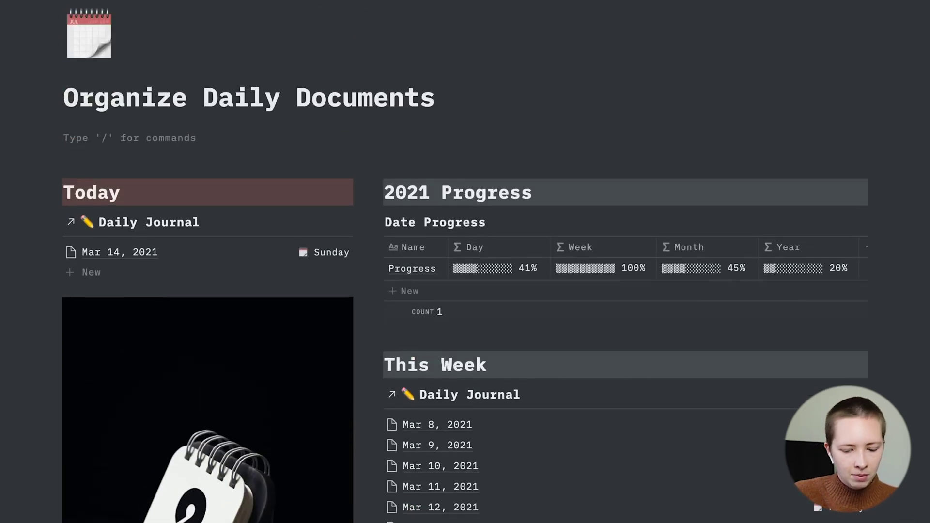
pyautogui.write('/linked data')
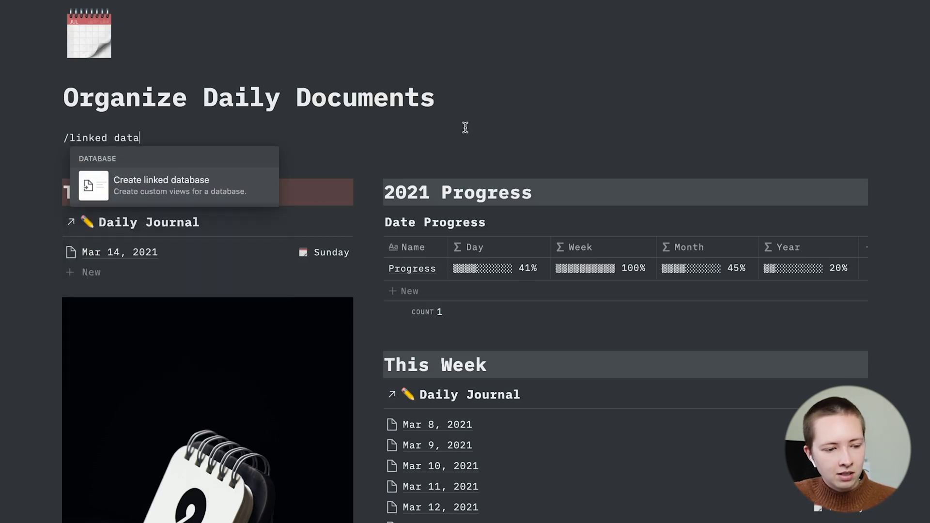
pyautogui.click(173, 184)
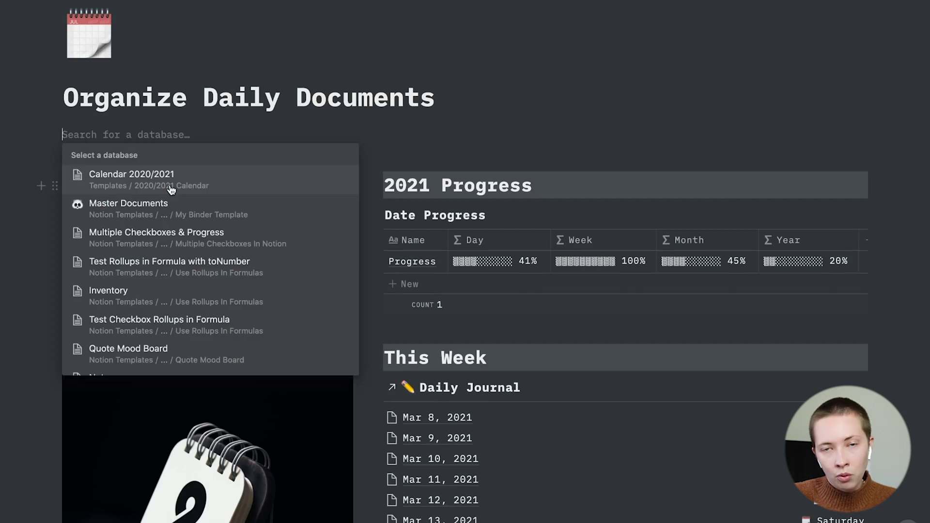
pyautogui.write('Daily')
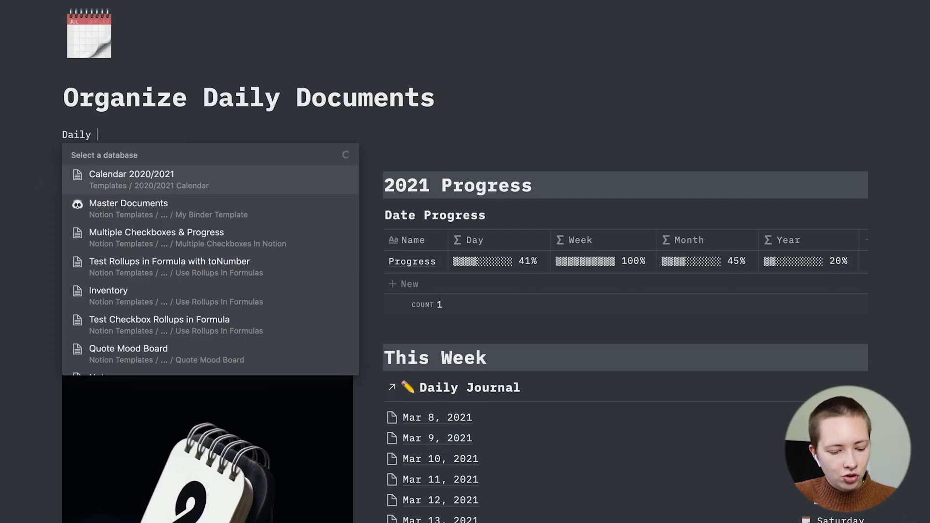
pyautogui.write(' Journal')
pyautogui.press('Return')
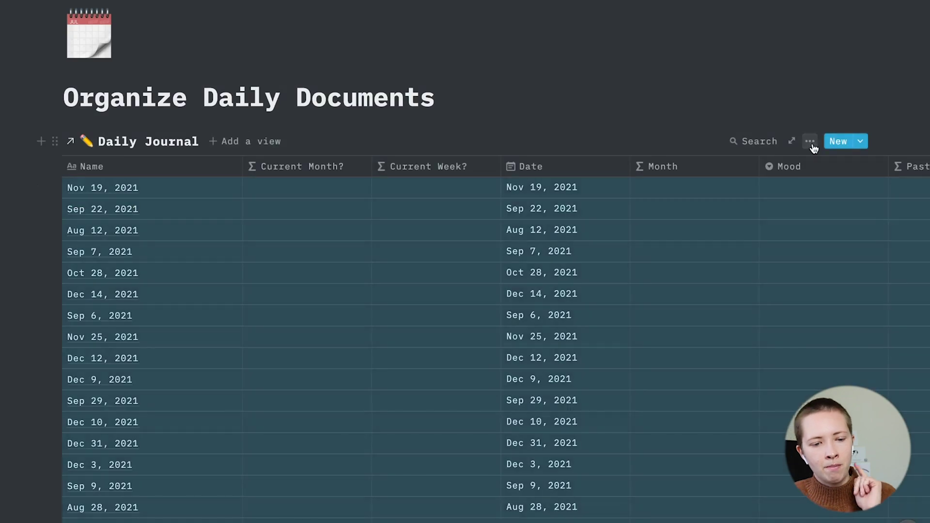
# Add a List view to the linked Daily Journal database
pyautogui.click(811, 143)
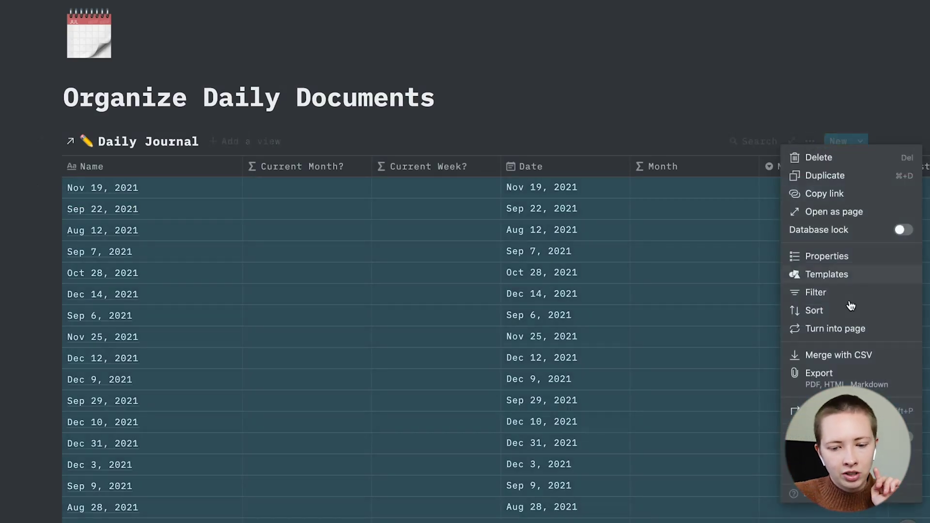
pyautogui.press('Escape')
pyautogui.click(245, 141)
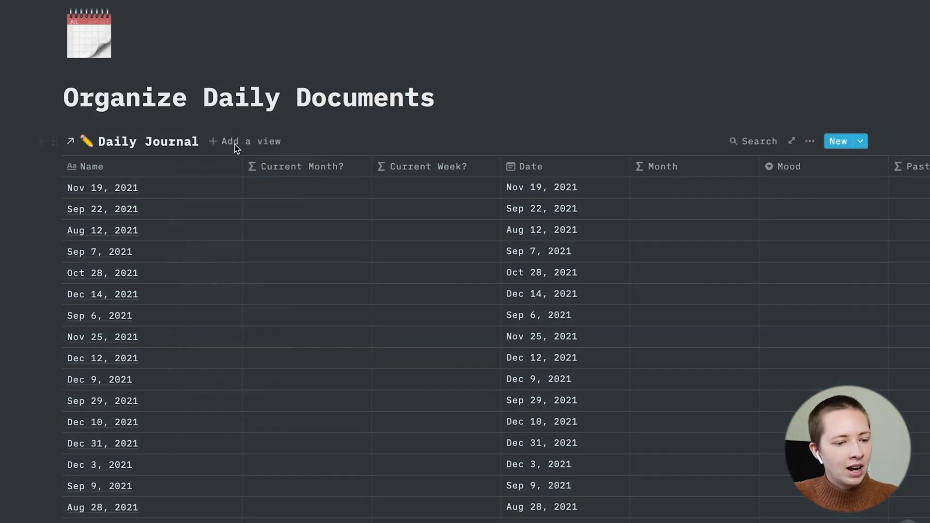
pyautogui.click(245, 355)
pyautogui.click(244, 426)
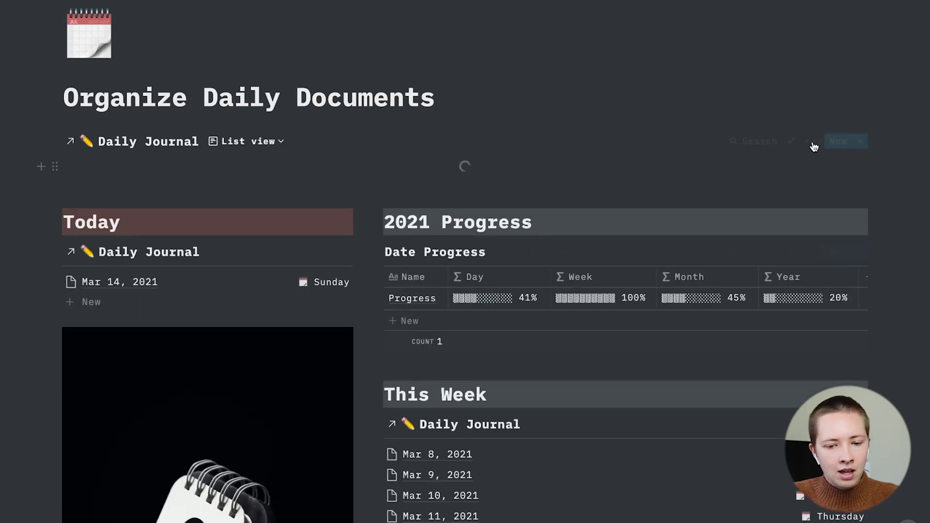
# Filter the list view to show only entries whose Date is Today
pyautogui.click(810, 141)
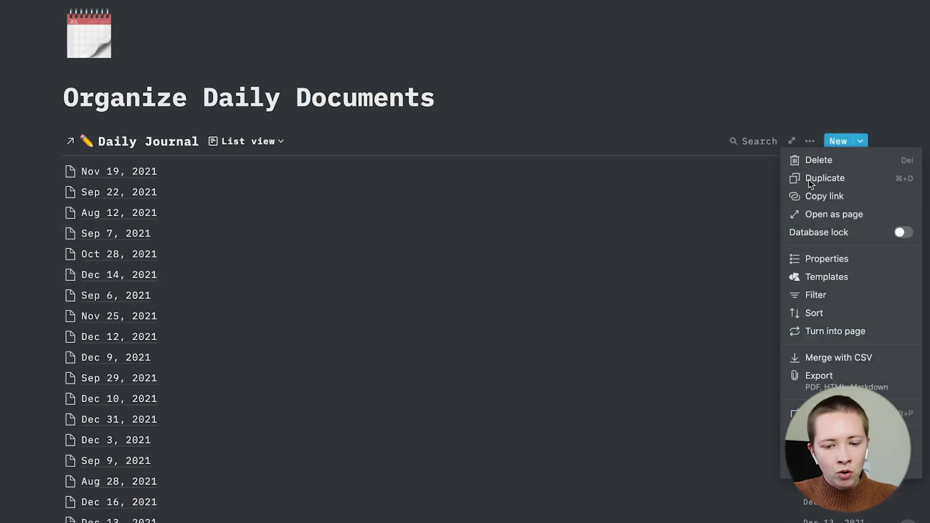
pyautogui.click(829, 294)
pyautogui.click(576, 264)
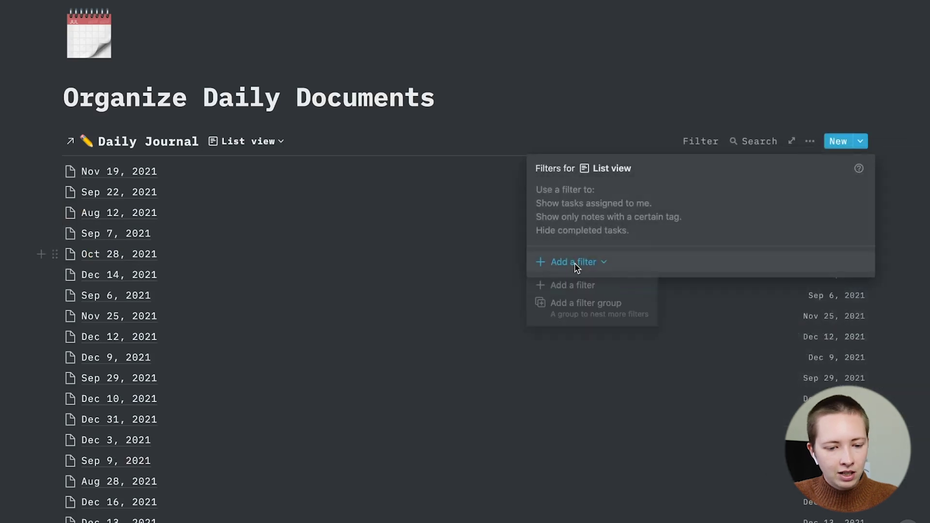
pyautogui.click(574, 285)
pyautogui.click(603, 199)
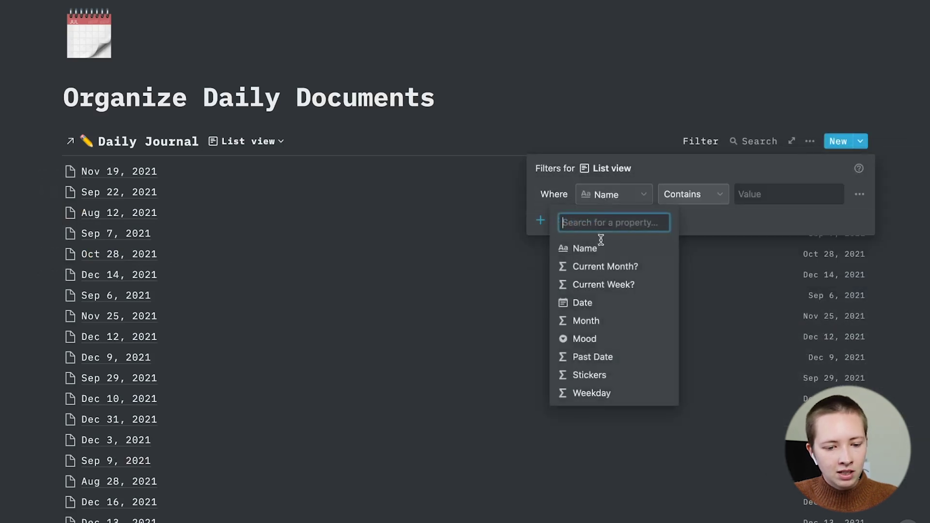
pyautogui.click(607, 304)
pyautogui.click(742, 195)
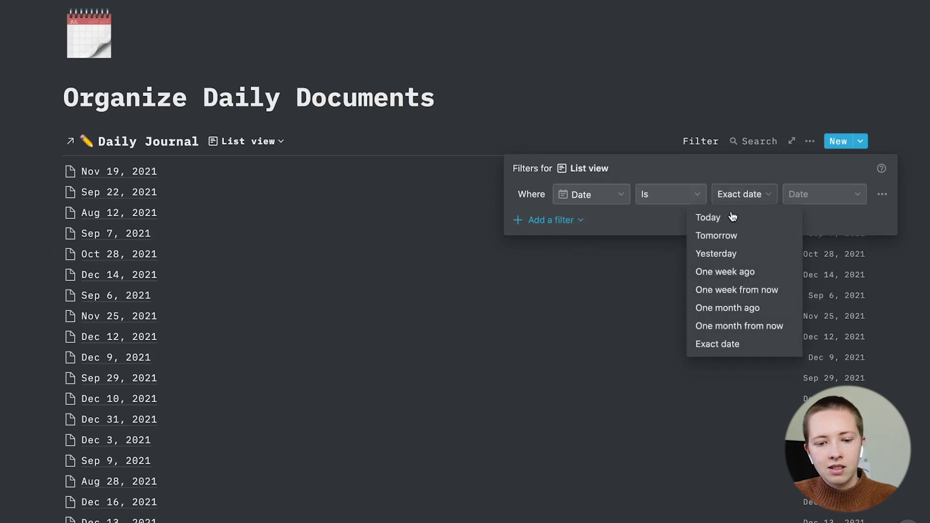
pyautogui.click(732, 221)
pyautogui.click(522, 129)
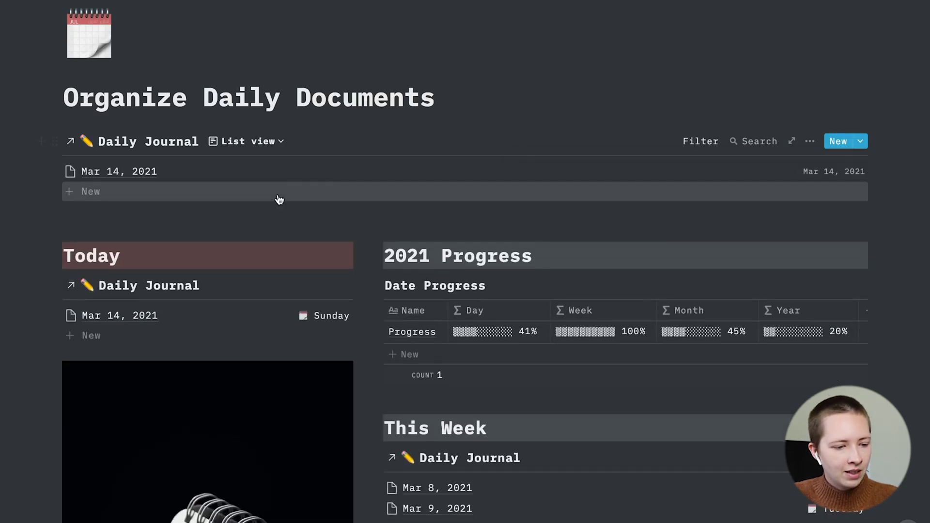
# Hide the Date property and show Weekday on each list entry
pyautogui.click(810, 141)
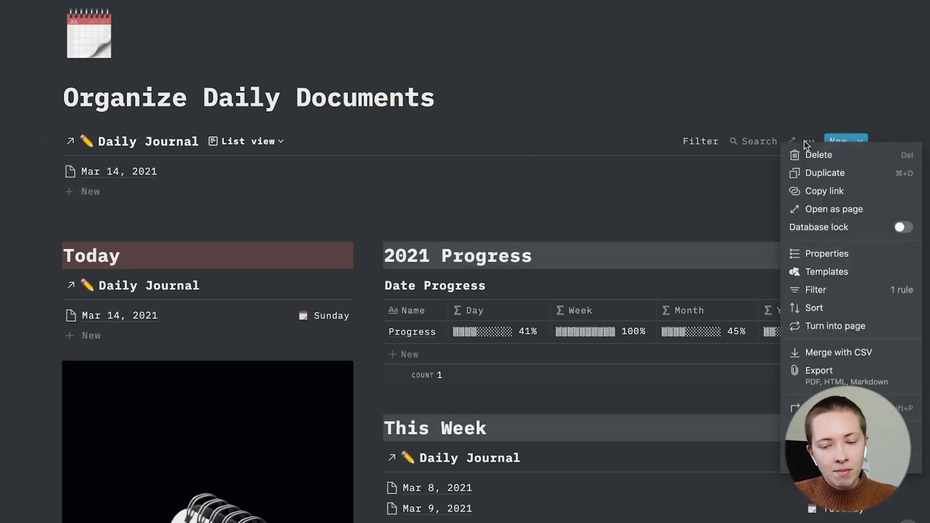
pyautogui.click(827, 256)
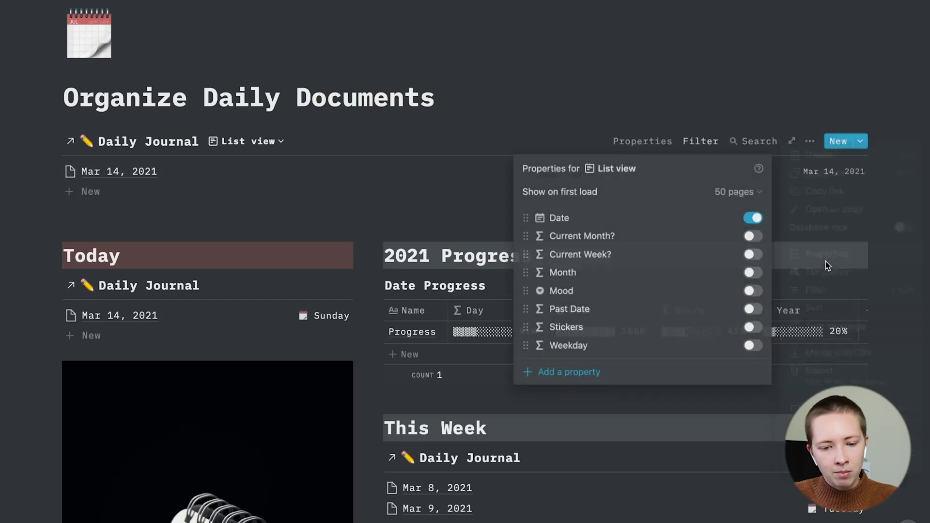
pyautogui.click(754, 218)
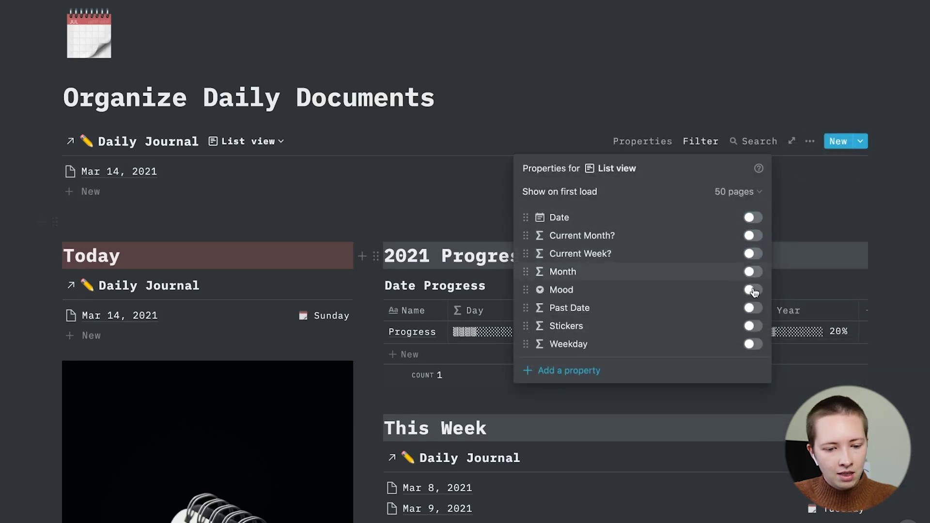
pyautogui.click(753, 345)
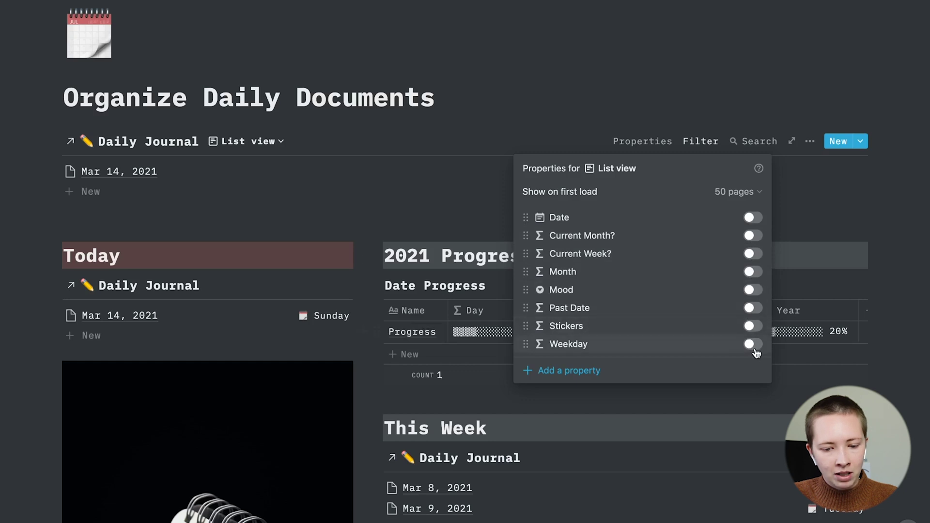
pyautogui.click(898, 157)
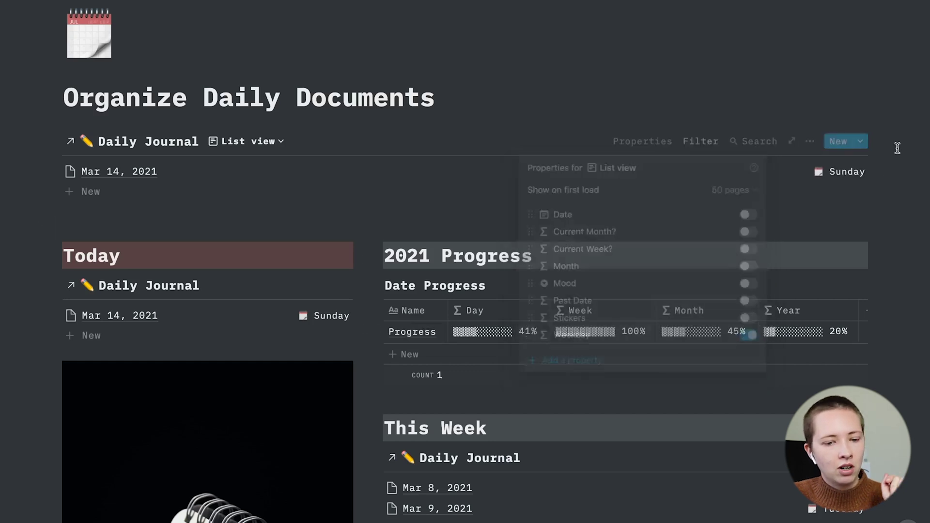
pyautogui.click(493, 141)
# Add empty blocks and drag one to the right edge to form a two-column row
pyautogui.press('Return')
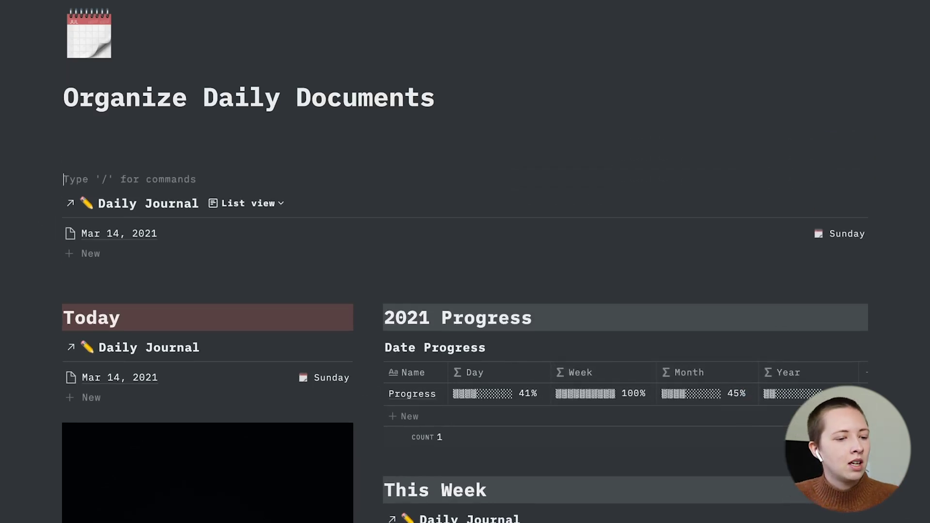
pyautogui.click(88, 139)
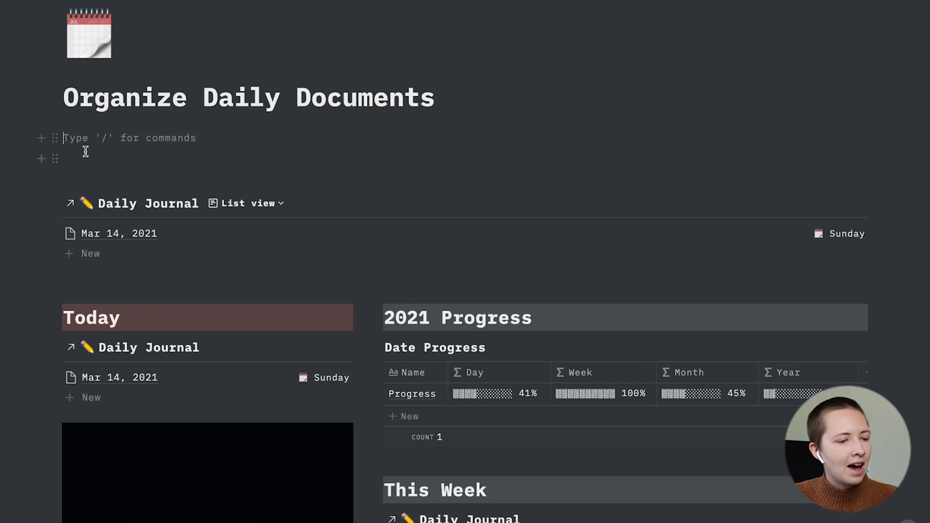
pyautogui.click(82, 155)
pyautogui.click(82, 142)
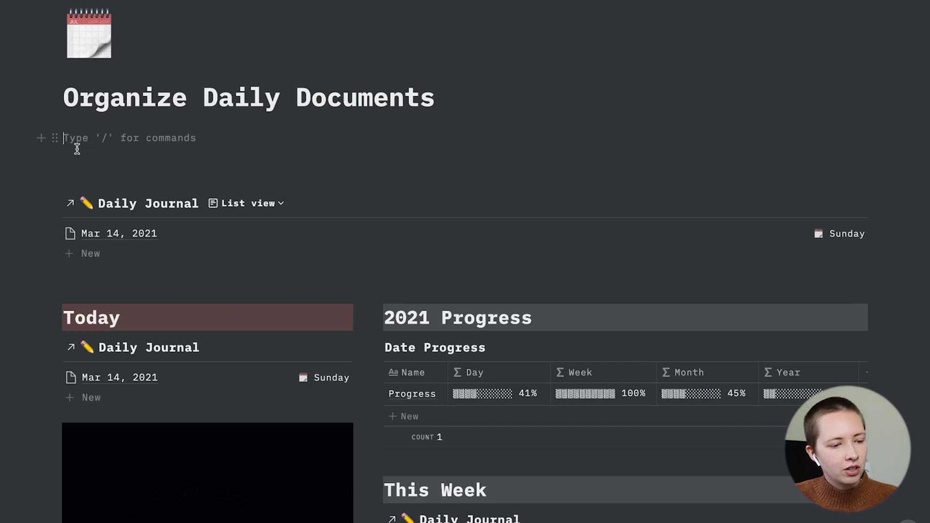
pyautogui.moveTo(59, 157); pyautogui.dragTo(875, 133)
pyautogui.click(409, 150)
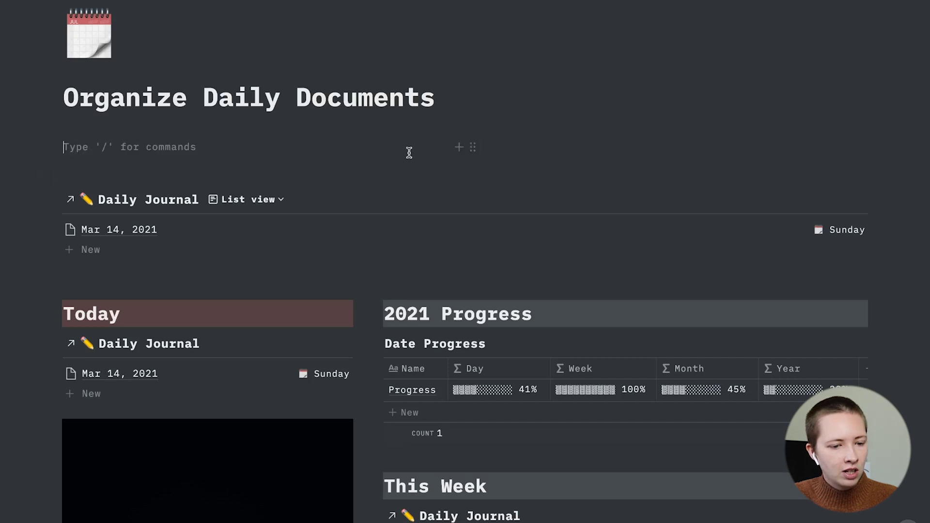
# Drag the Daily Journal list into the left column, then undo the move
pyautogui.click(536, 143)
pyautogui.click(345, 153)
pyautogui.moveTo(55, 200); pyautogui.dragTo(97, 143)
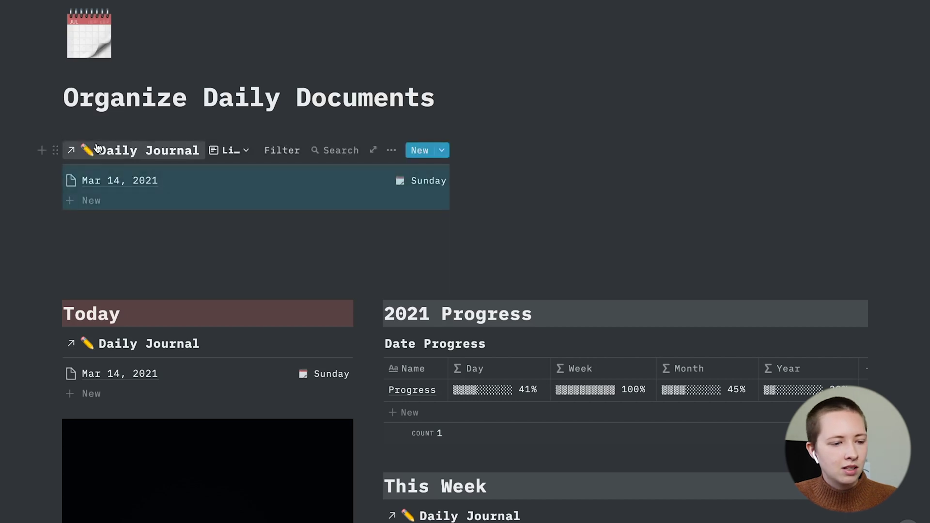
pyautogui.click(554, 141)
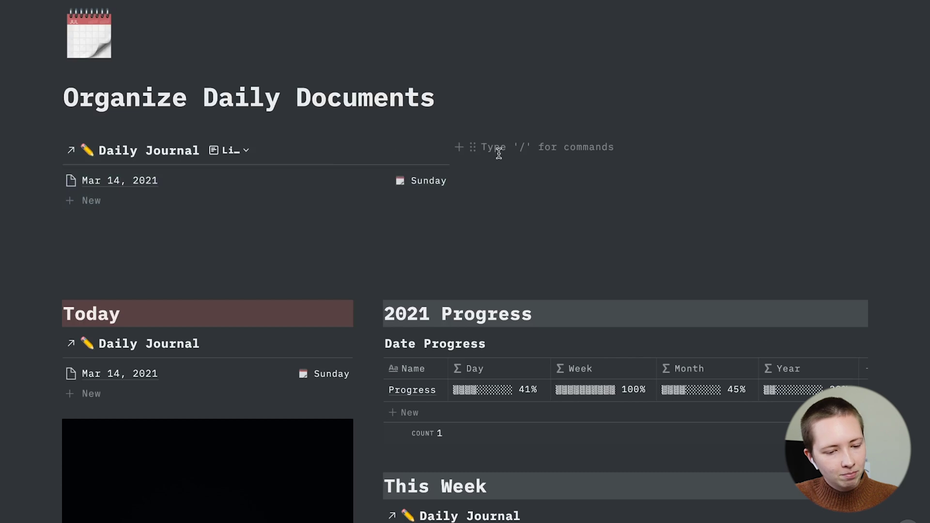
pyautogui.hotkey('ctrl', 'z')
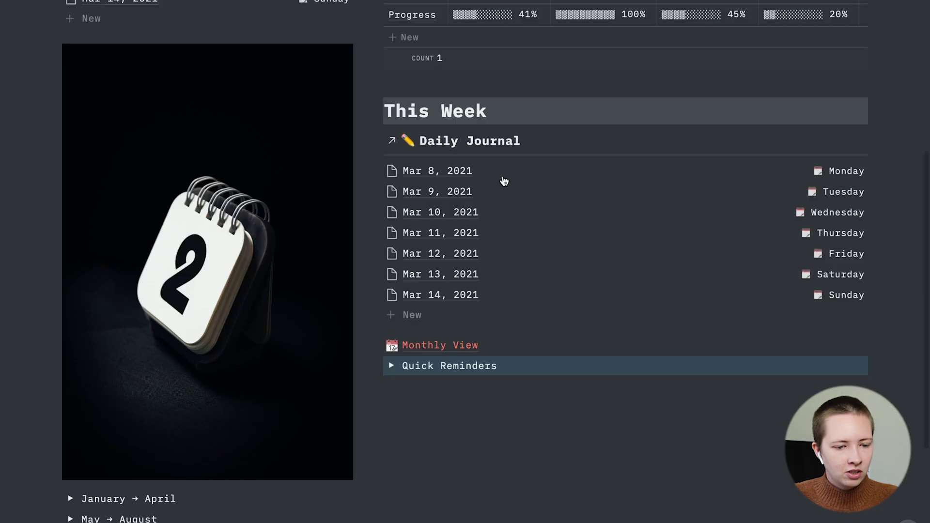
# Scroll back up the dashboard page
pyautogui.scroll(3, 504, 181)
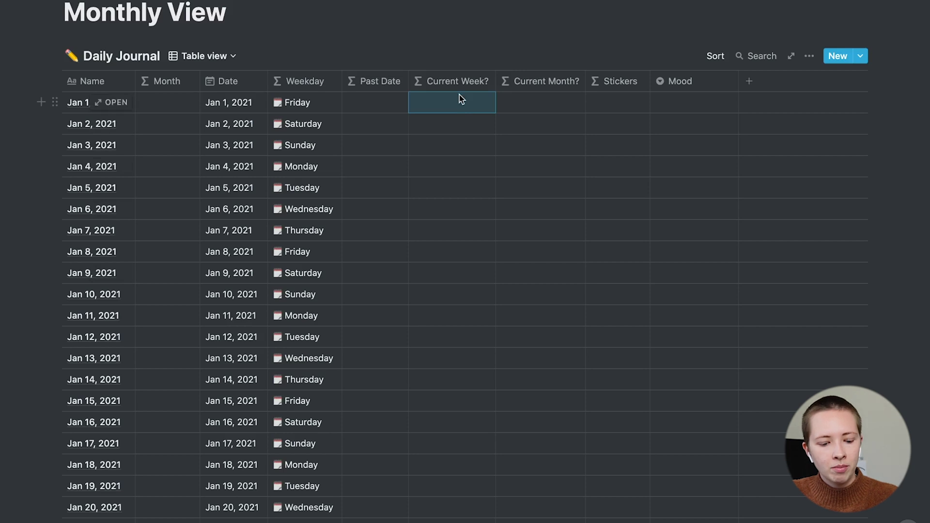
# Set the Current Week? formula to formatDate(prop("Date"), "w")
pyautogui.click(461, 99)
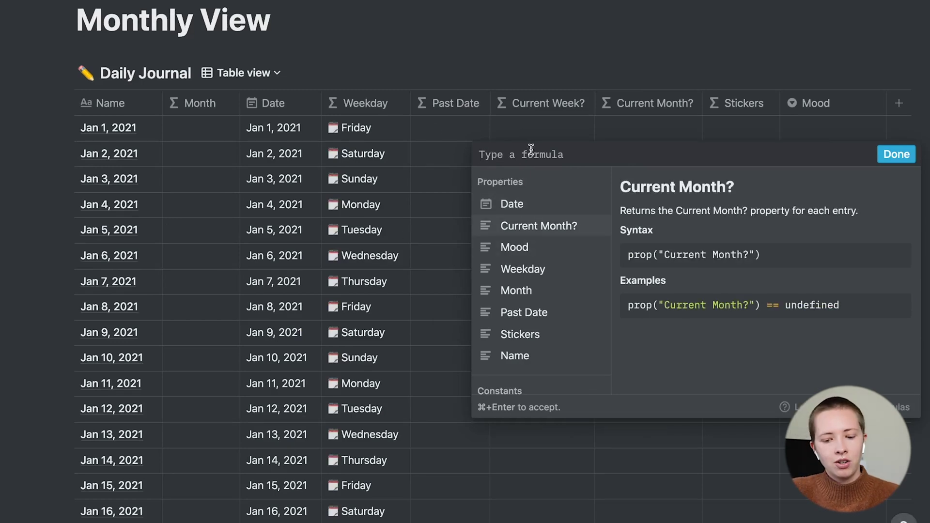
pyautogui.write('formatDate(')
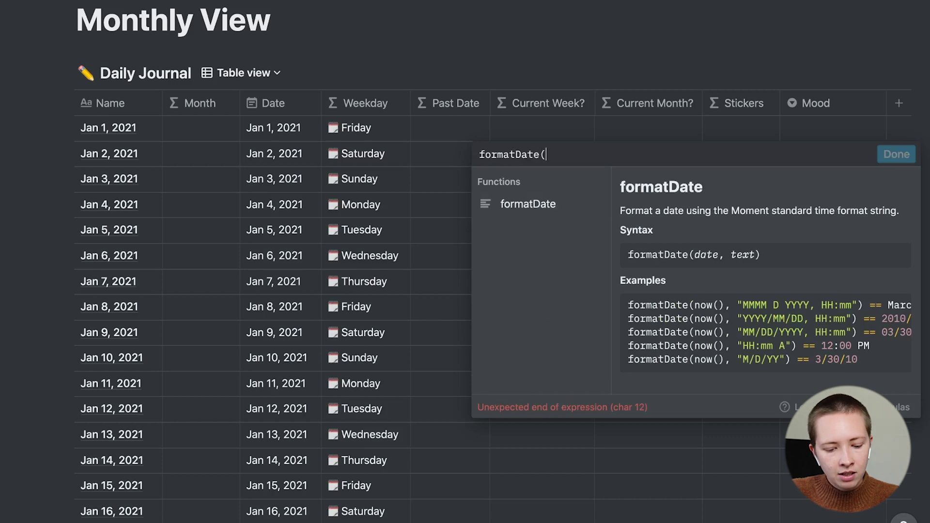
pyautogui.write('prop')
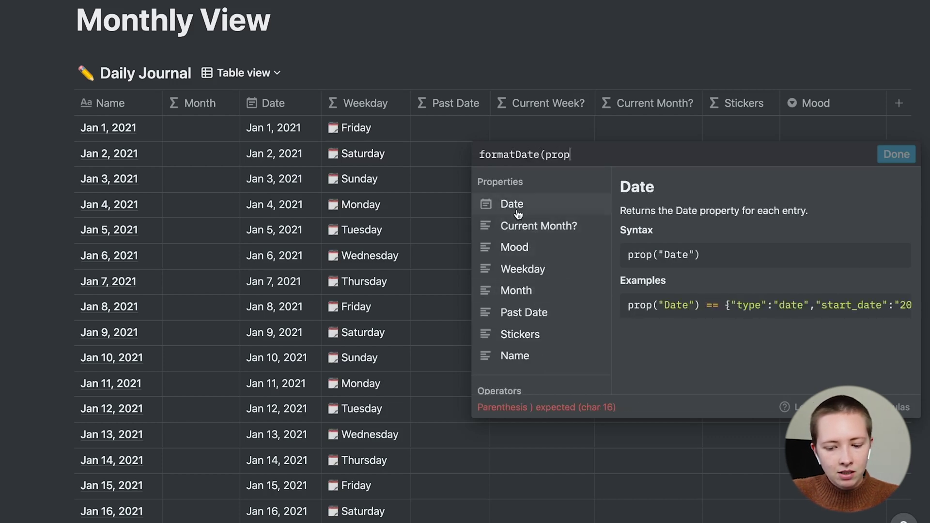
pyautogui.click(516, 214)
pyautogui.write('), "')
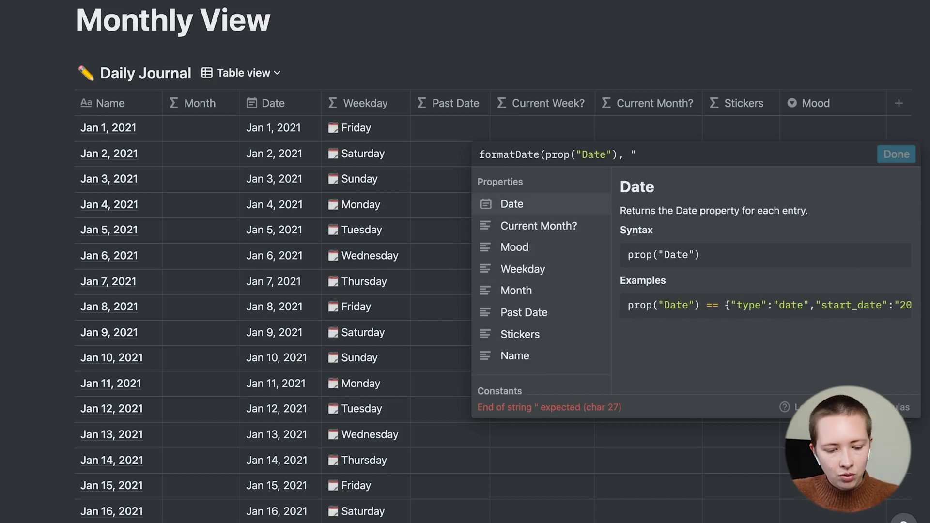
pyautogui.write('w"')
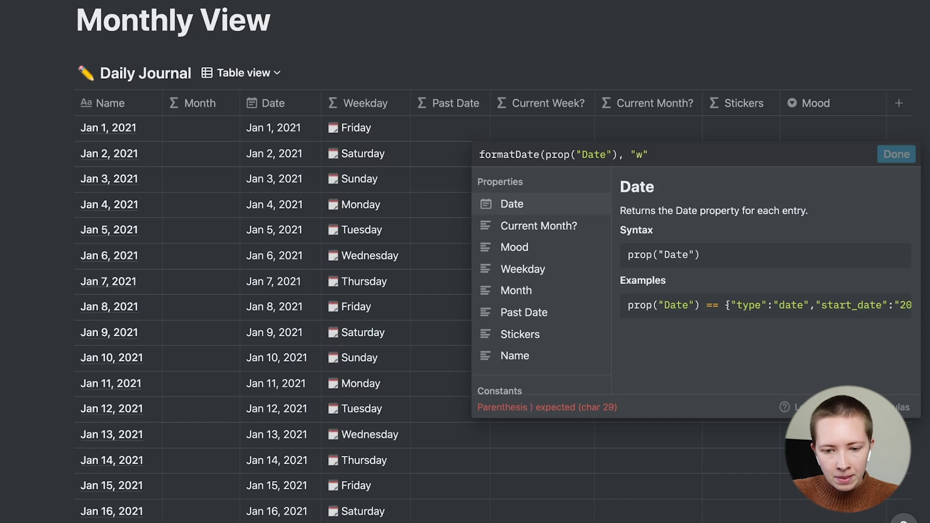
pyautogui.write(')')
pyautogui.click(905, 153)
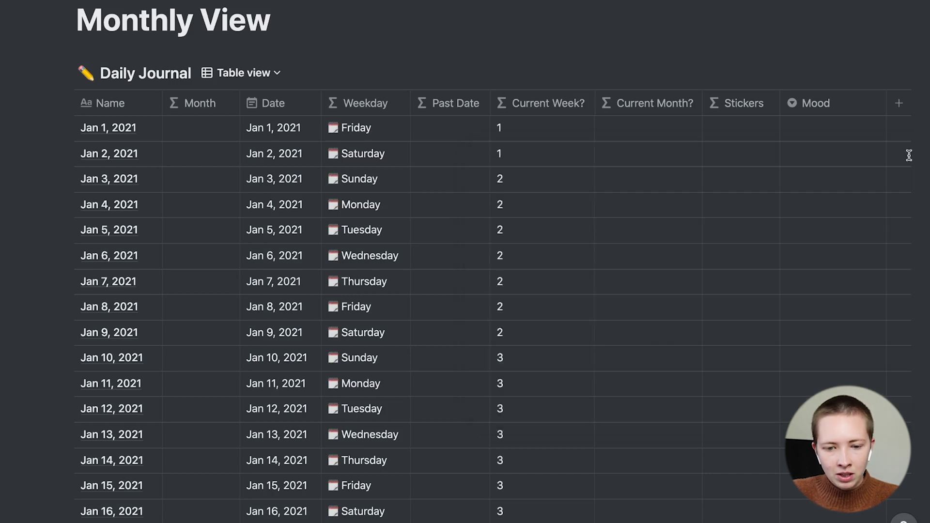
# Check the resulting week numbers and confirm which weekday Jan 3 falls on
pyautogui.scroll(-2, 415, 376)
pyautogui.scroll(-1, 415, 376)
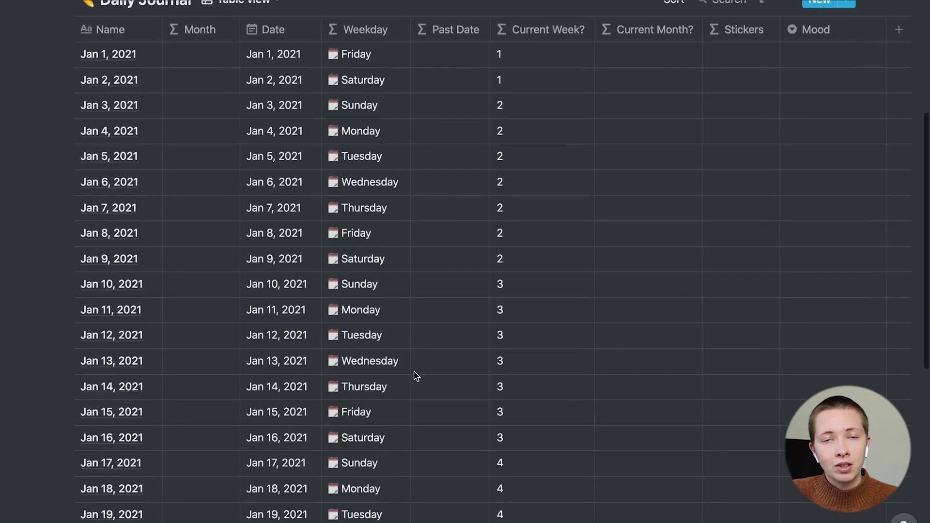
pyautogui.scroll(3, 554, 193)
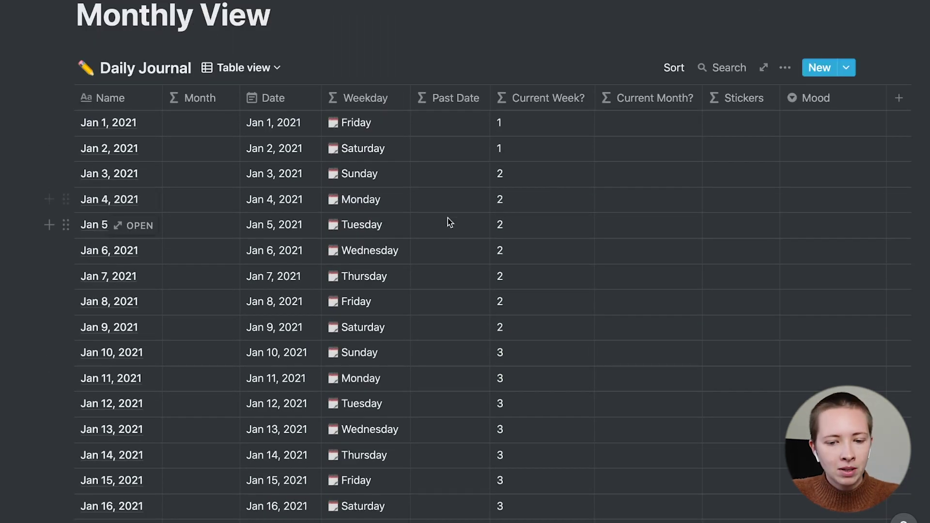
pyautogui.click(276, 175)
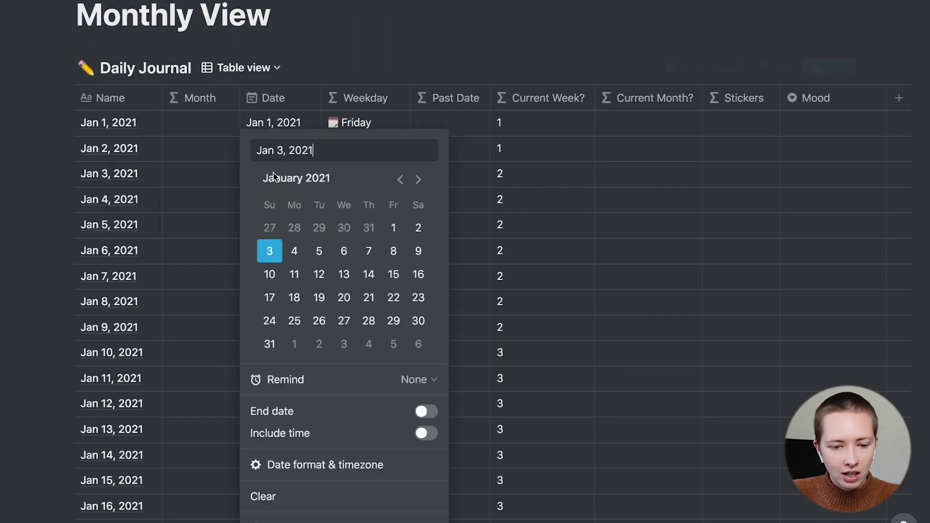
pyautogui.press('Escape')
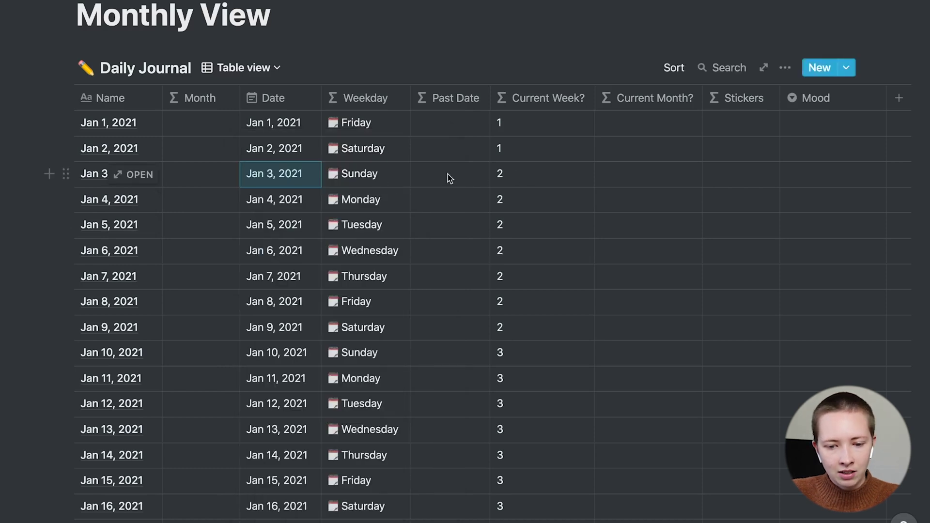
pyautogui.scroll(-2, 450, 178)
pyautogui.scroll(1, 631, 266)
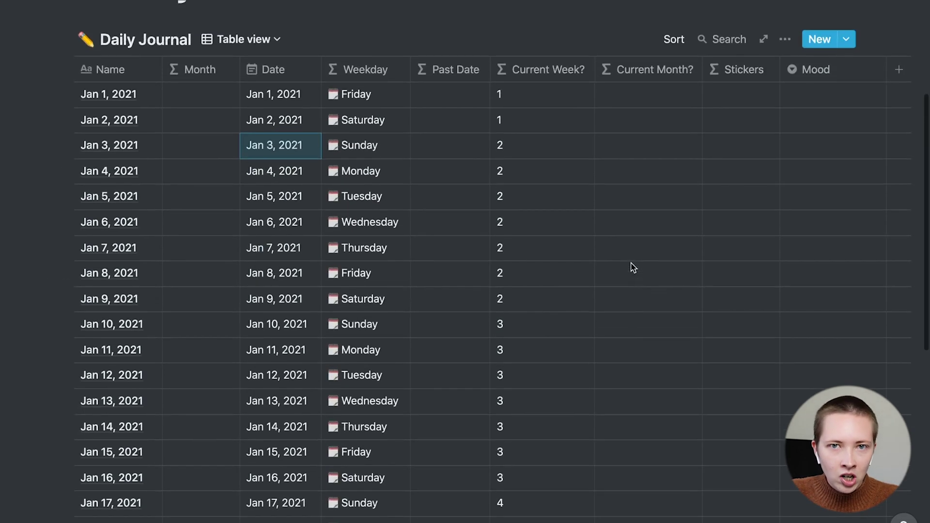
pyautogui.click(533, 126)
# Rewrite Current Week? as formatDate(dateSubtract(prop("Date"), 1, "days"), "w")
pyautogui.click(479, 148)
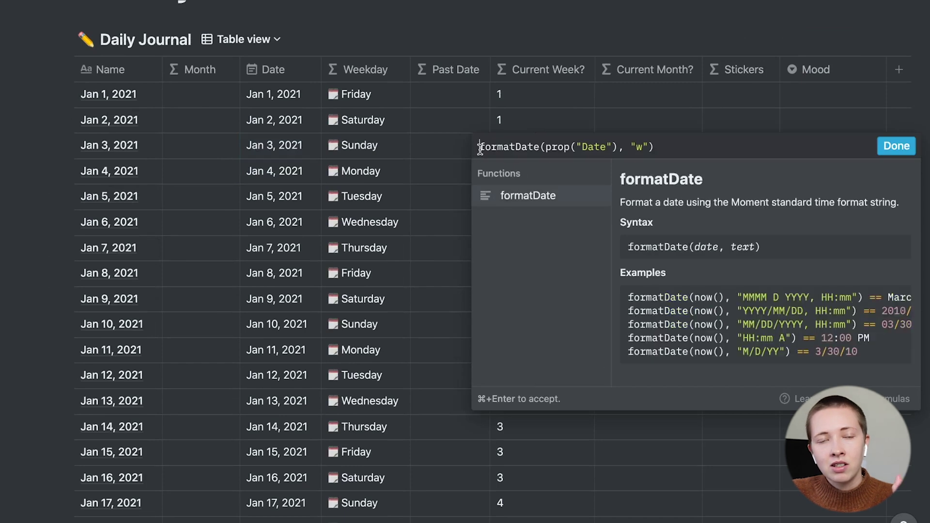
pyautogui.press('super+a')
pyautogui.write('dateSubtract(')
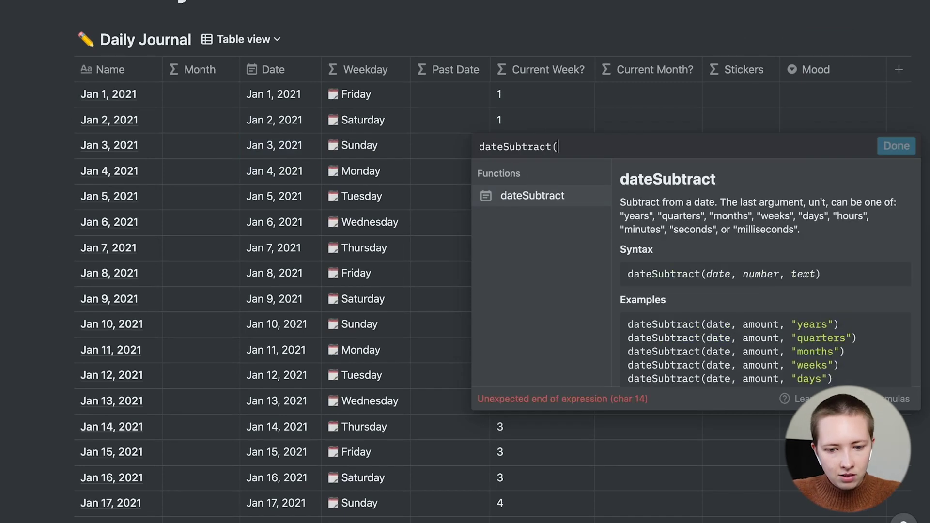
pyautogui.write('prop')
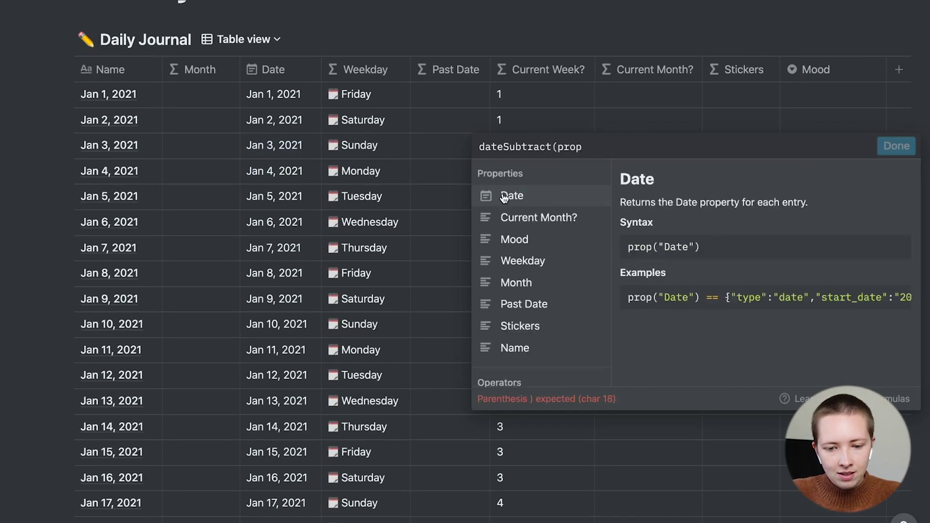
pyautogui.click(501, 195)
pyautogui.write(', 1, "d')
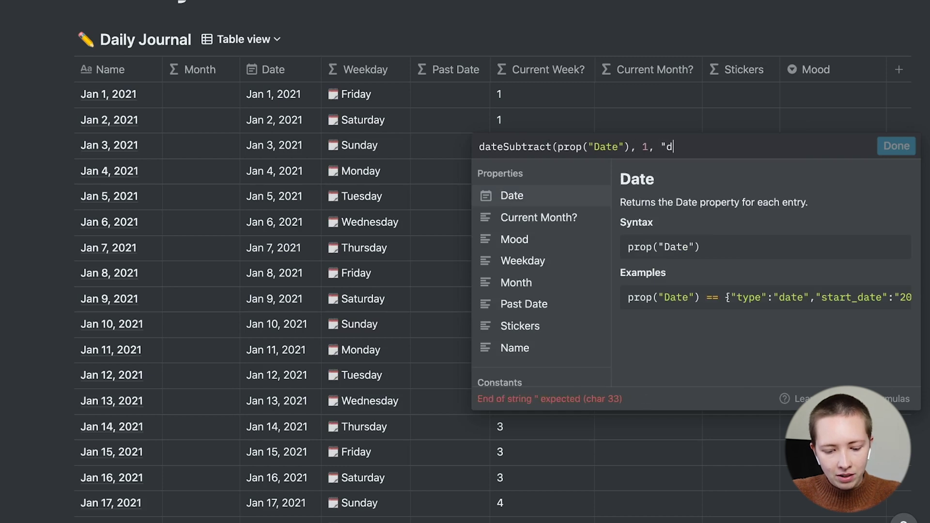
pyautogui.write('ays")')
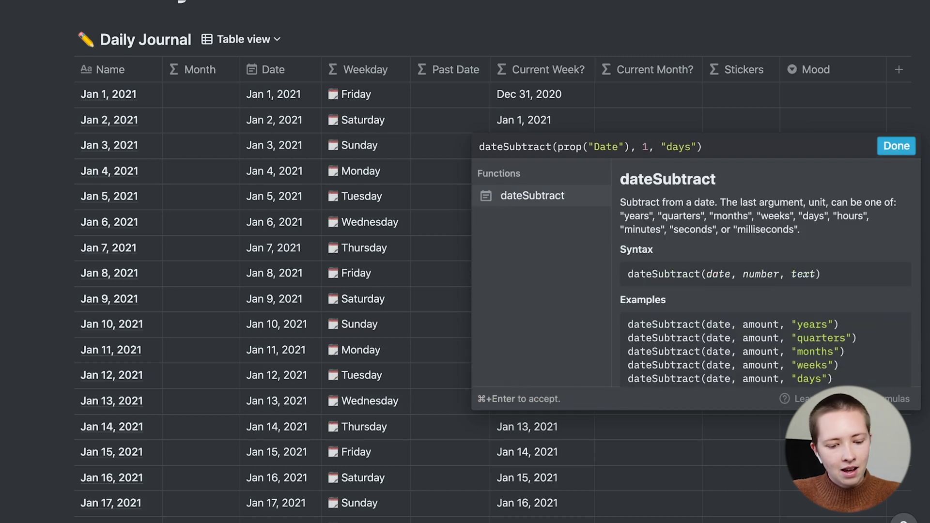
pyautogui.click(480, 146)
pyautogui.write('format')
pyautogui.write('Date(')
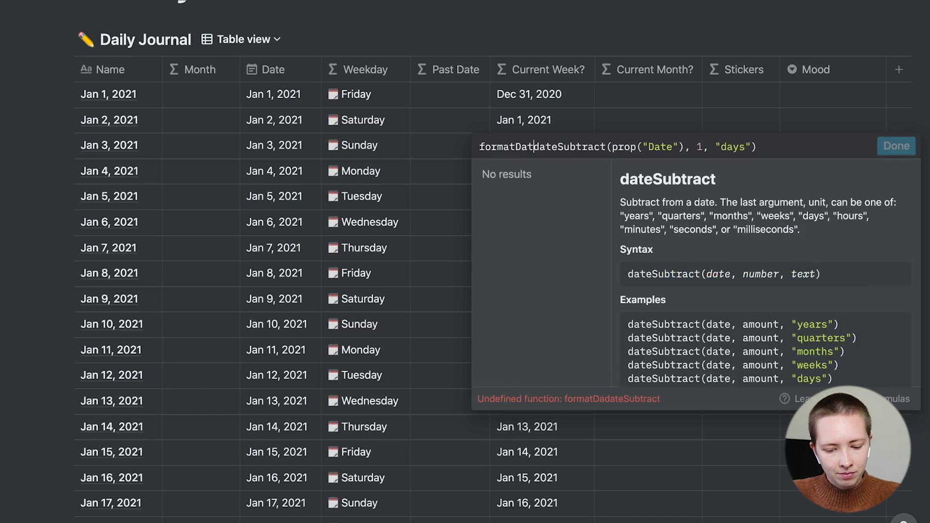
pyautogui.click(778, 149)
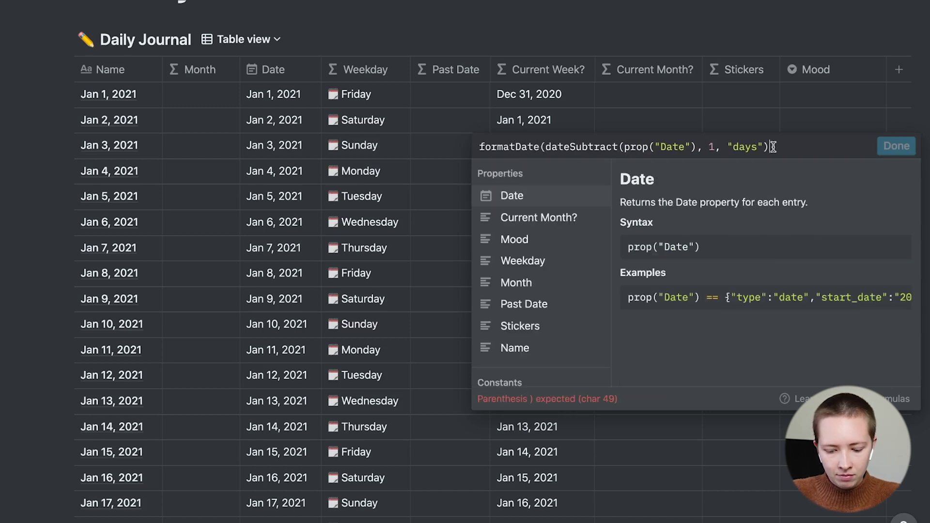
pyautogui.write(', "w"')
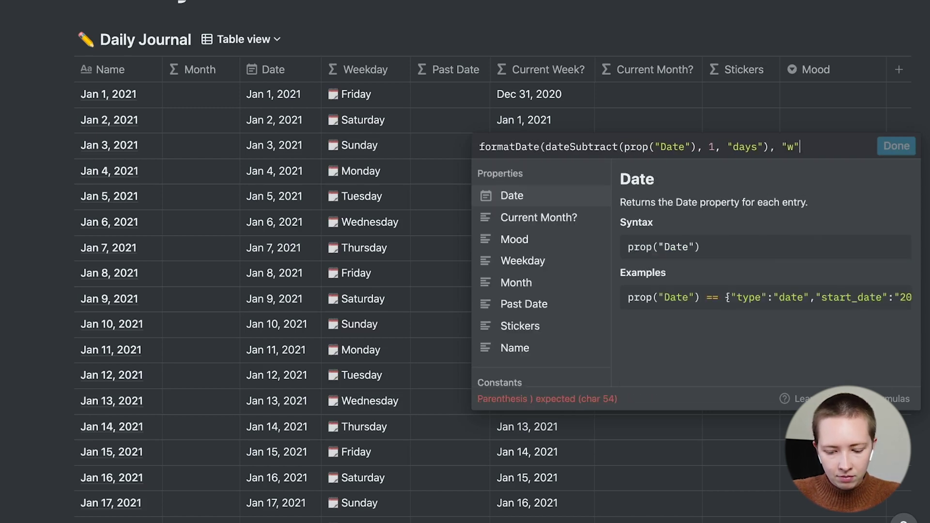
pyautogui.write(')')
pyautogui.press('Return')
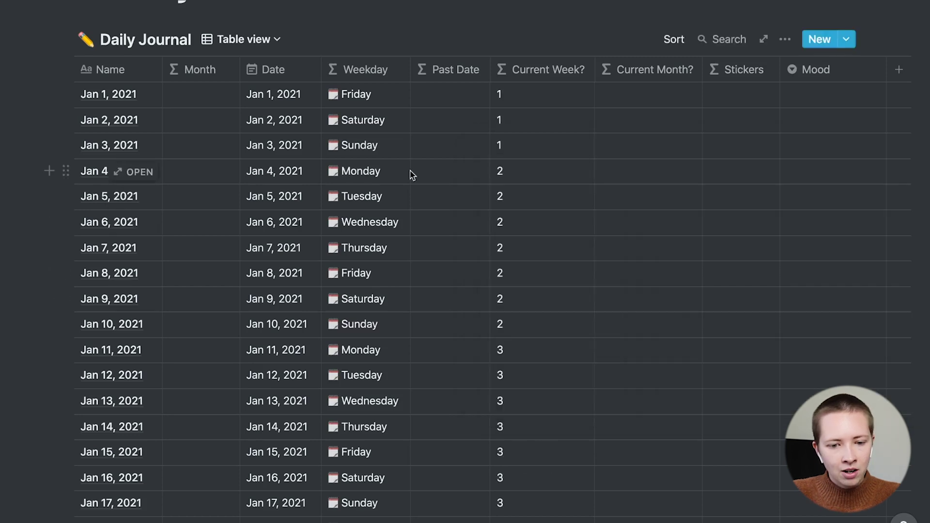
# Review the shifted week numbers: Jan 1–3 read 1, Jan 4–10 read 2
pyautogui.scroll(-2, 349, 184)
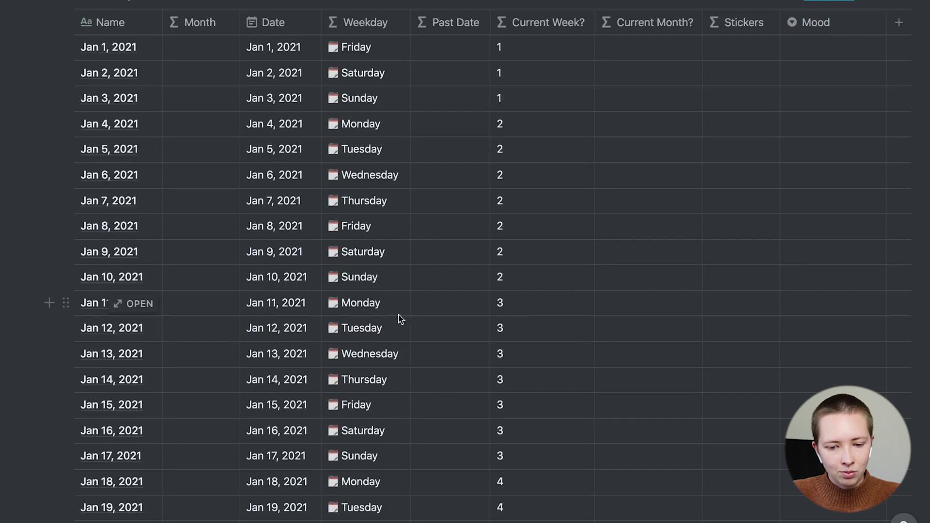
pyautogui.scroll(-1, 436, 339)
pyautogui.scroll(3, 475, 358)
pyautogui.click(543, 107)
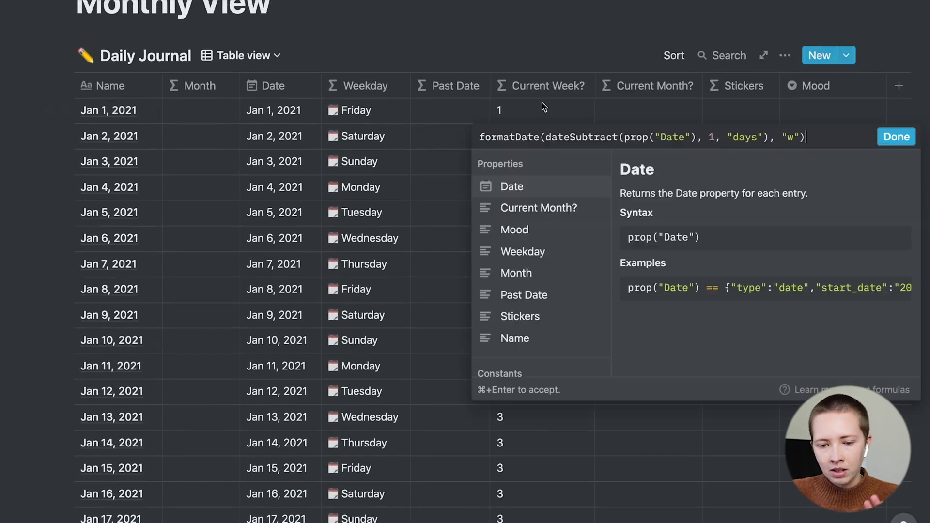
# Start wrapping the week-number formula in if( and append an == comparison
pyautogui.click(480, 139)
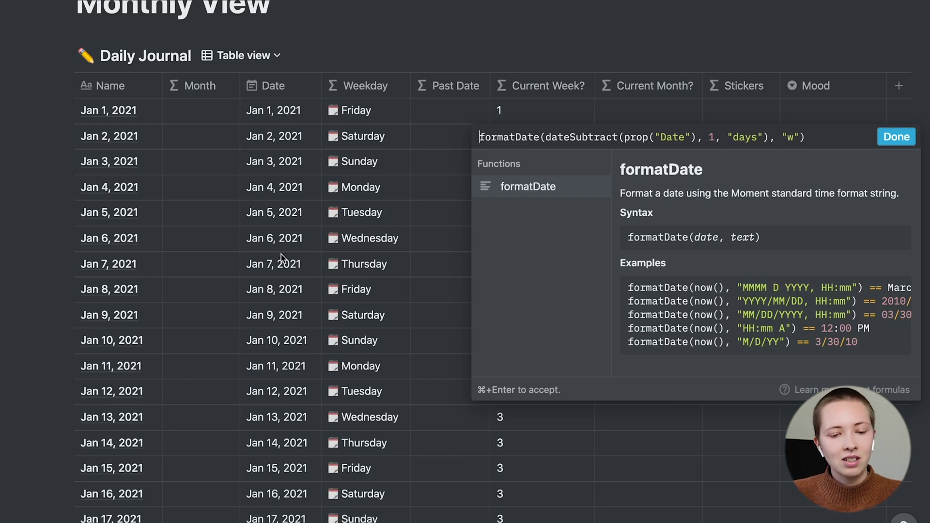
pyautogui.click(814, 141)
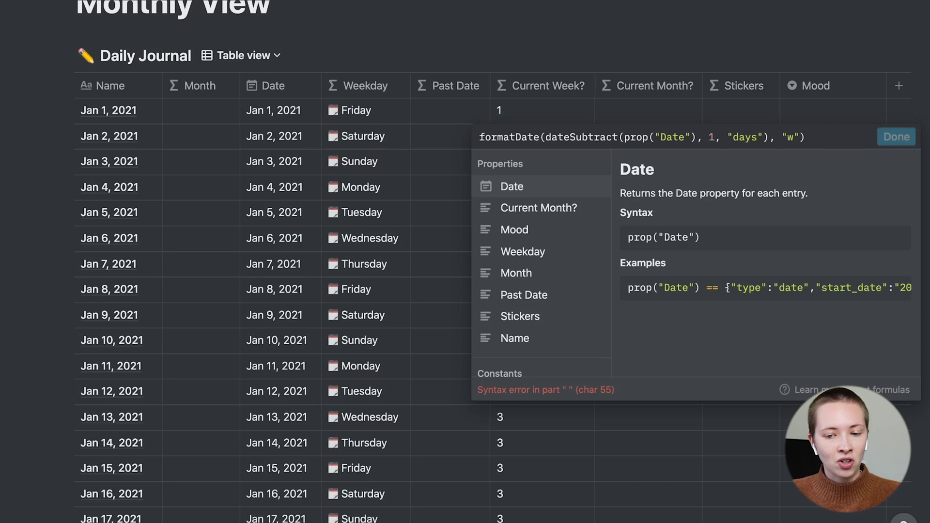
pyautogui.click(480, 137)
pyautogui.write('if(')
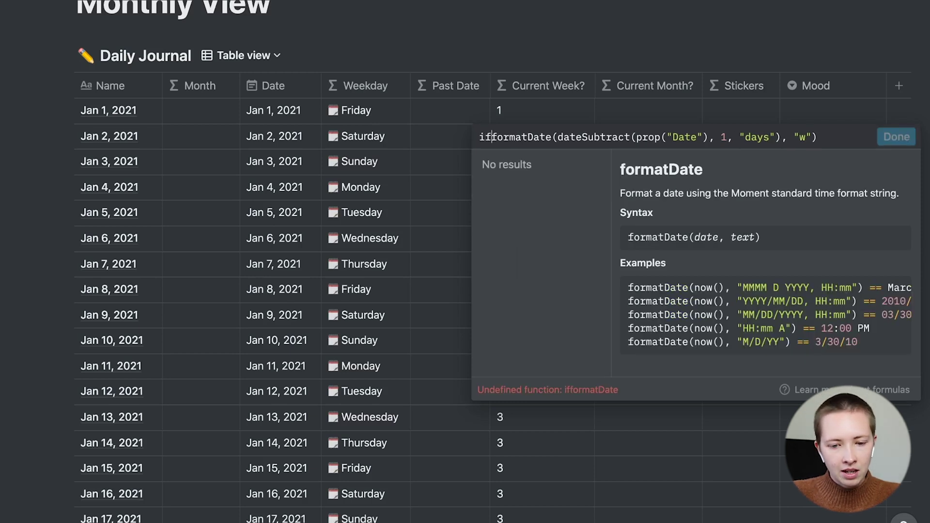
pyautogui.press('End')
pyautogui.write('==')
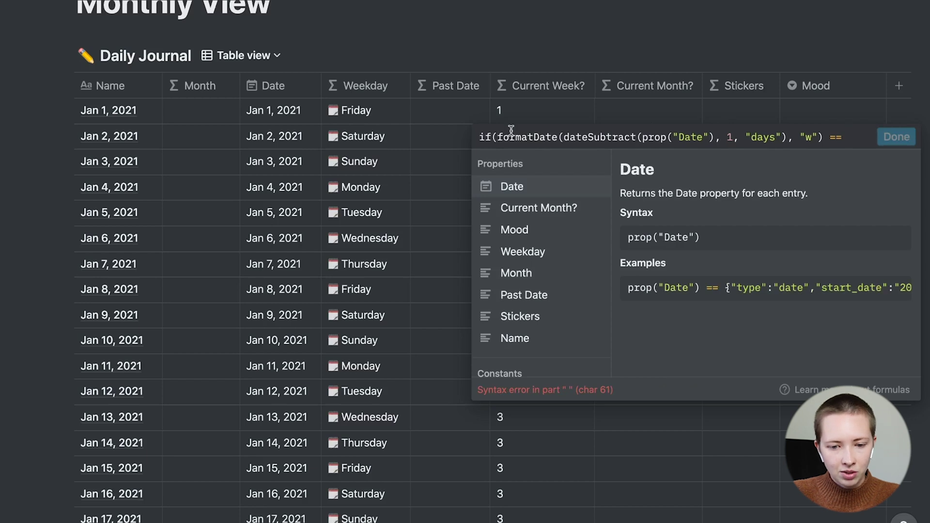
# Compare against the same expression using now(), ending with true, false
pyautogui.moveTo(496, 137); pyautogui.dragTo(823, 137)
pyautogui.hotkey('ctrl', 'c')
pyautogui.click(860, 138)
pyautogui.hotkey('ctrl', 'v')
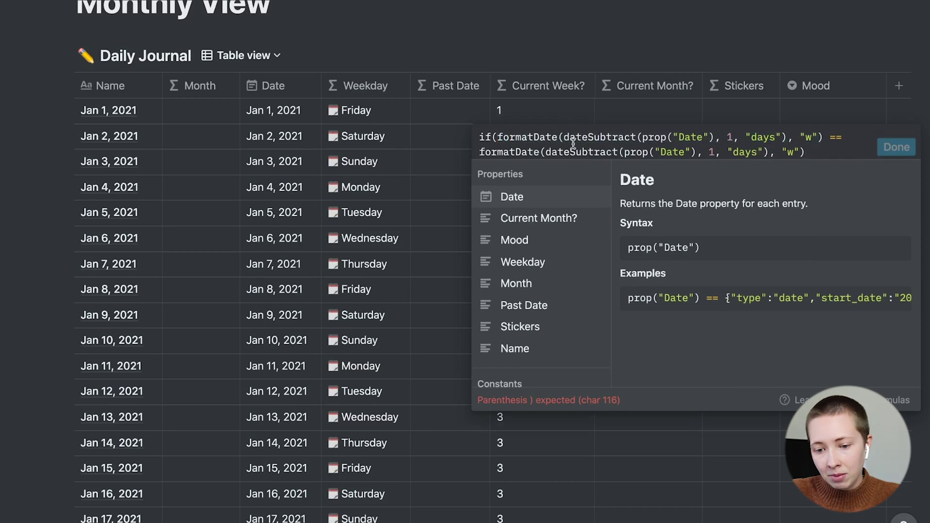
pyautogui.moveTo(698, 153); pyautogui.dragTo(623, 153)
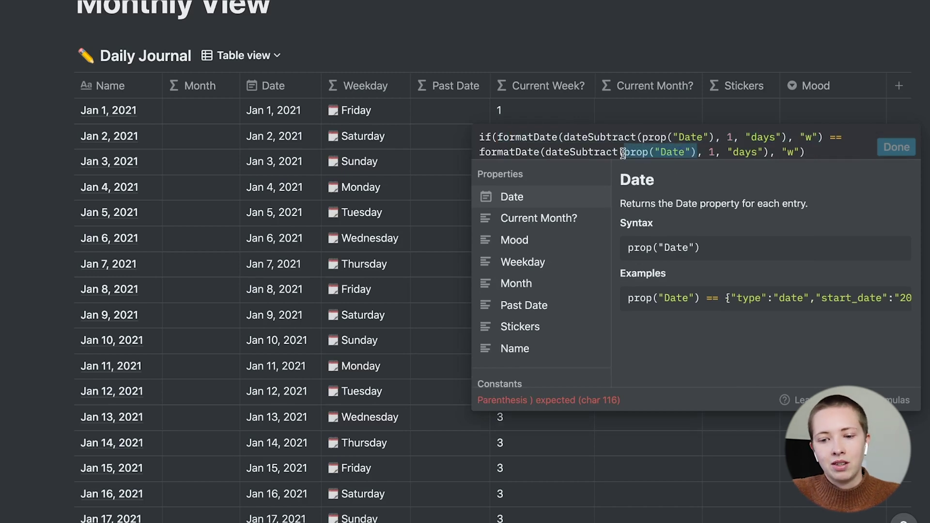
pyautogui.write('now()')
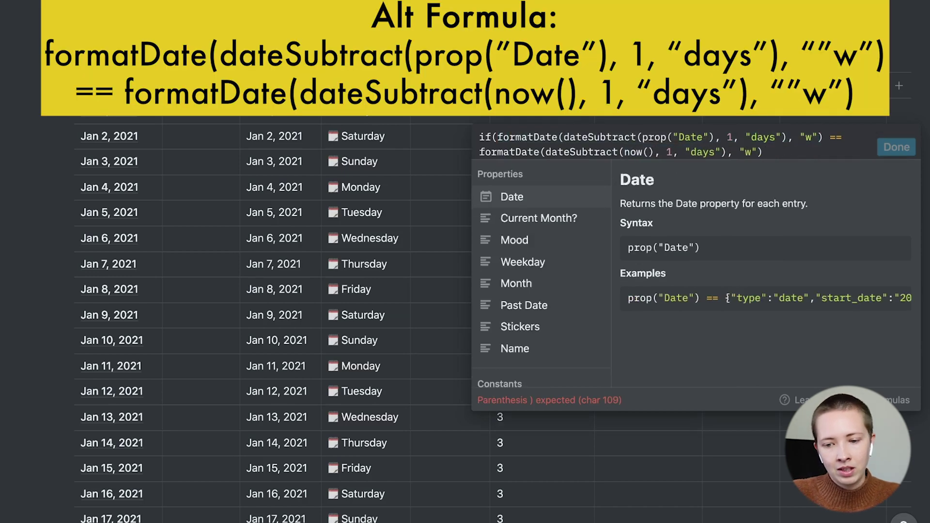
pyautogui.press('End')
pyautogui.write(', true, ')
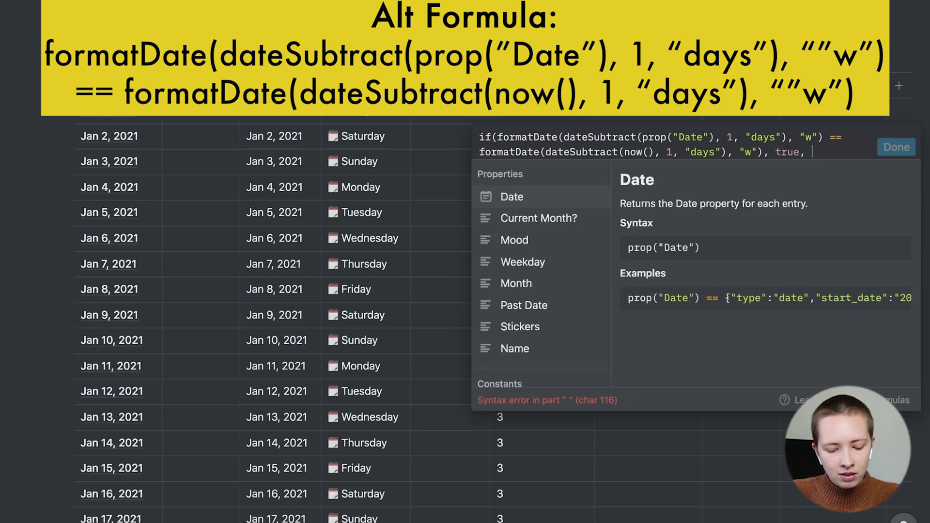
pyautogui.write('false)')
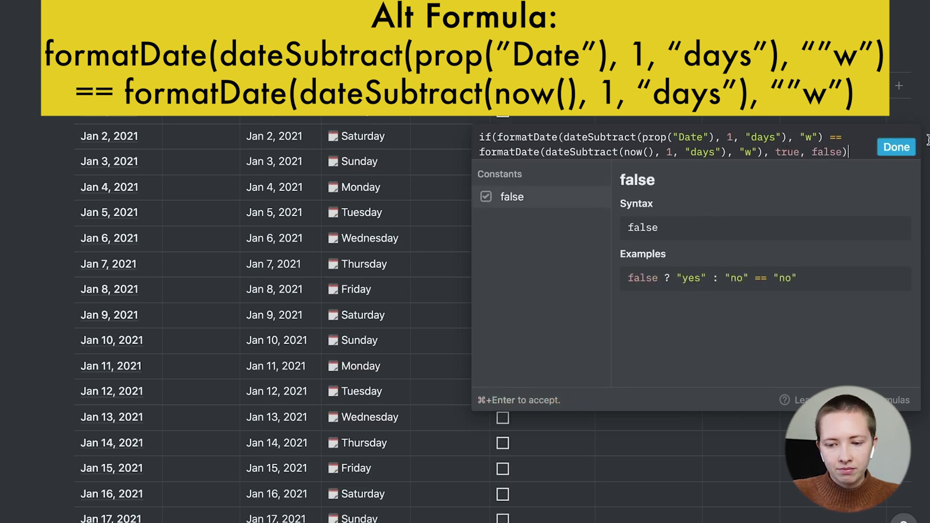
pyautogui.press('Return')
# Search the Monthly View's Daily Journal for 'Mar'
pyautogui.click(717, 58)
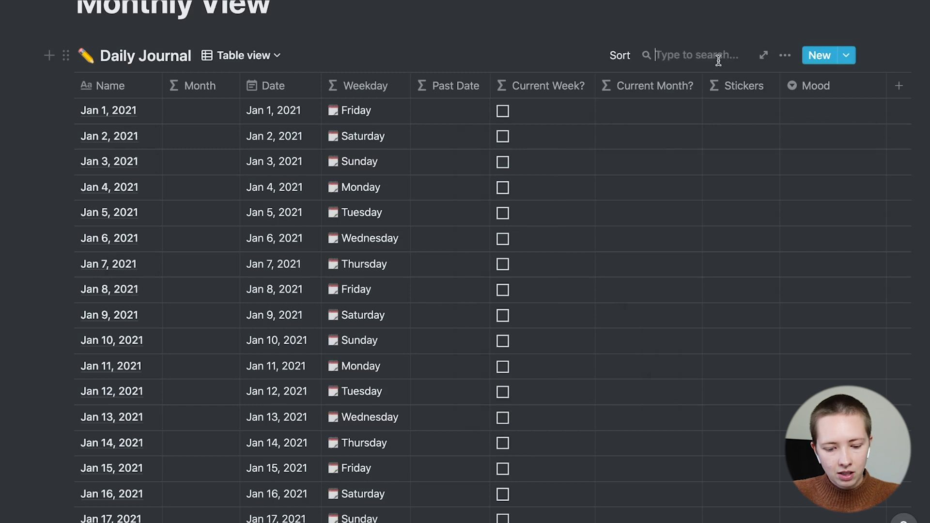
pyautogui.write('March')
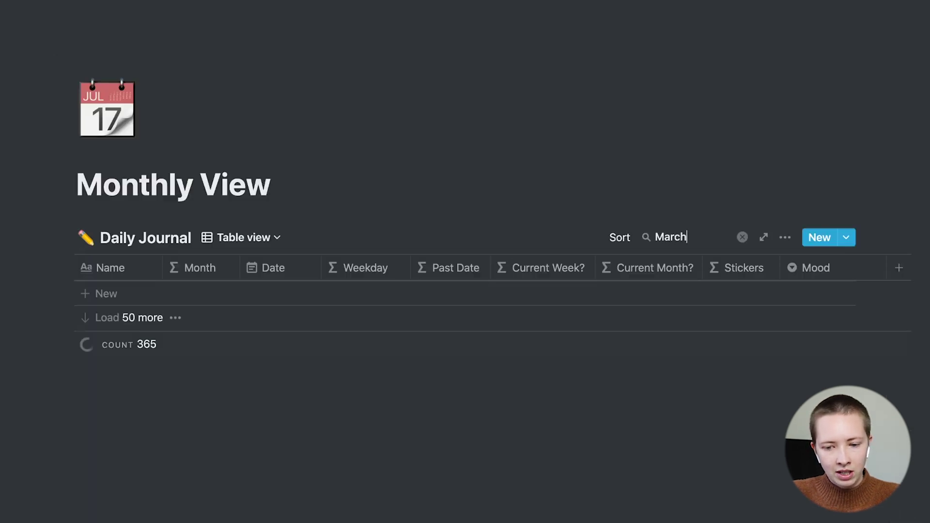
pyautogui.press('BackSpace')
pyautogui.press('BackSpace')
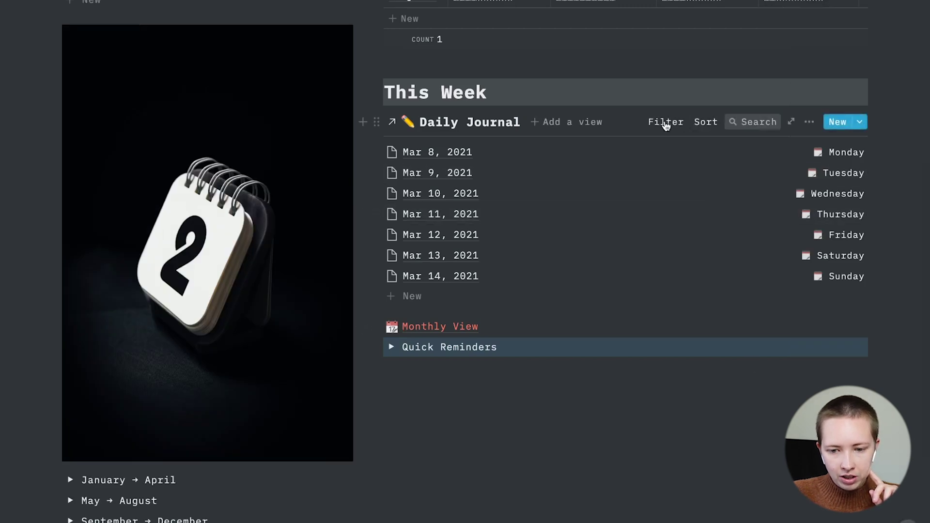
# Filter the This Week list to entries where Current Week? is checked
pyautogui.click(667, 125)
pyautogui.click(524, 244)
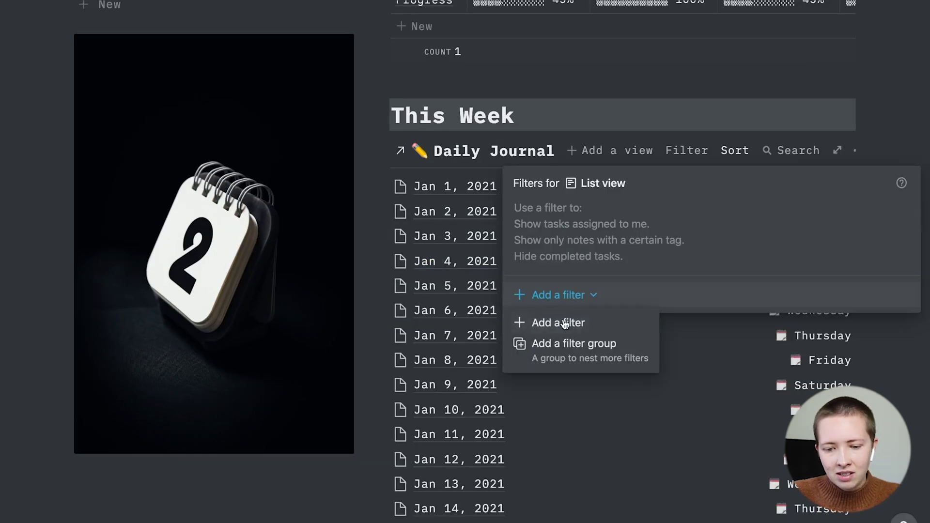
pyautogui.click(565, 324)
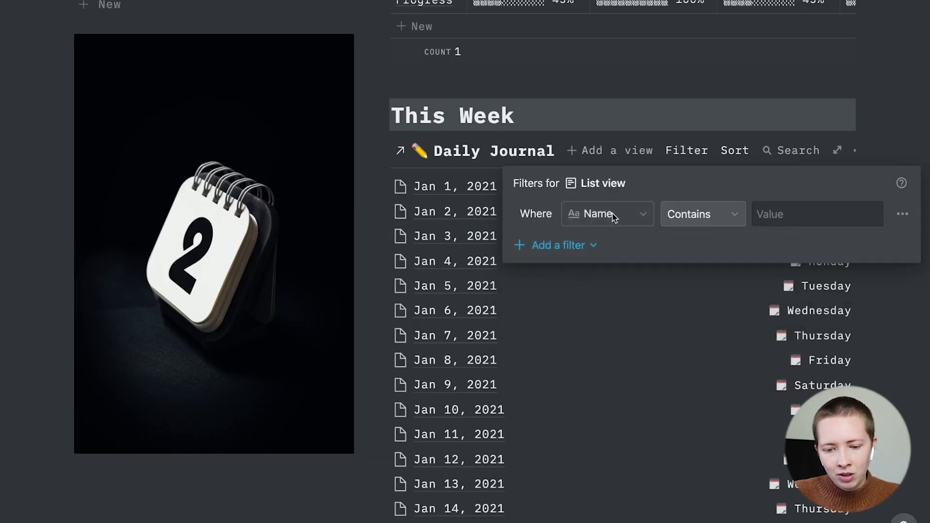
pyautogui.click(615, 213)
pyautogui.click(605, 322)
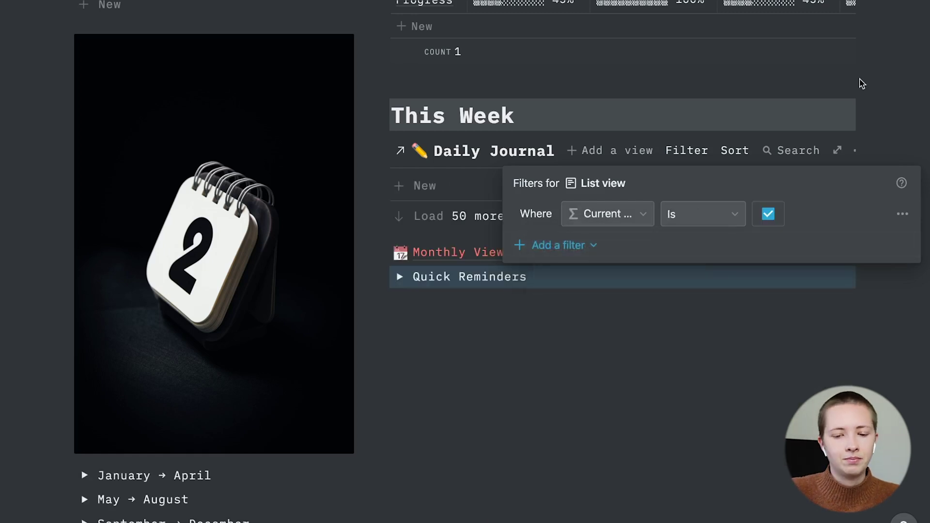
pyautogui.click(875, 124)
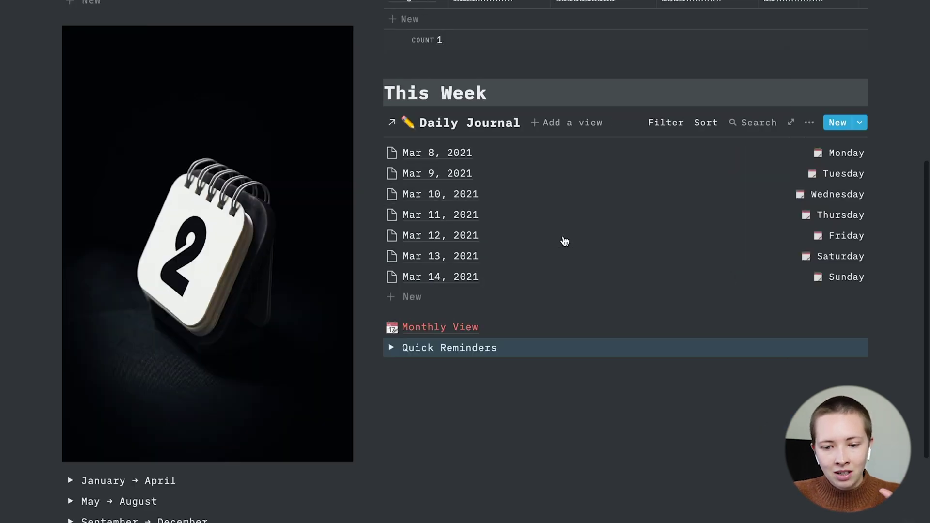
pyautogui.scroll(3, 565, 241)
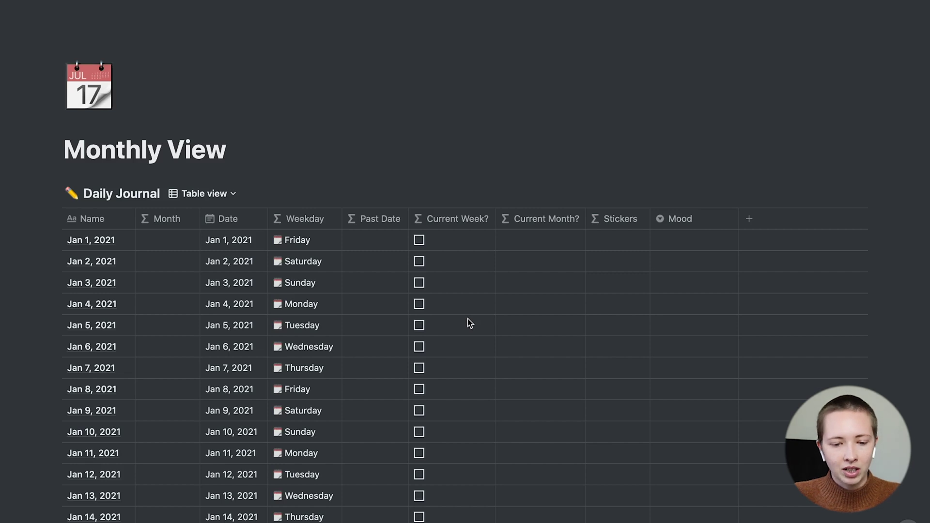
# Enlarge the page and set the Past Date formula to prop("Date") < now()
pyautogui.press('super+equal')
pyautogui.scroll(-3, 463, 296)
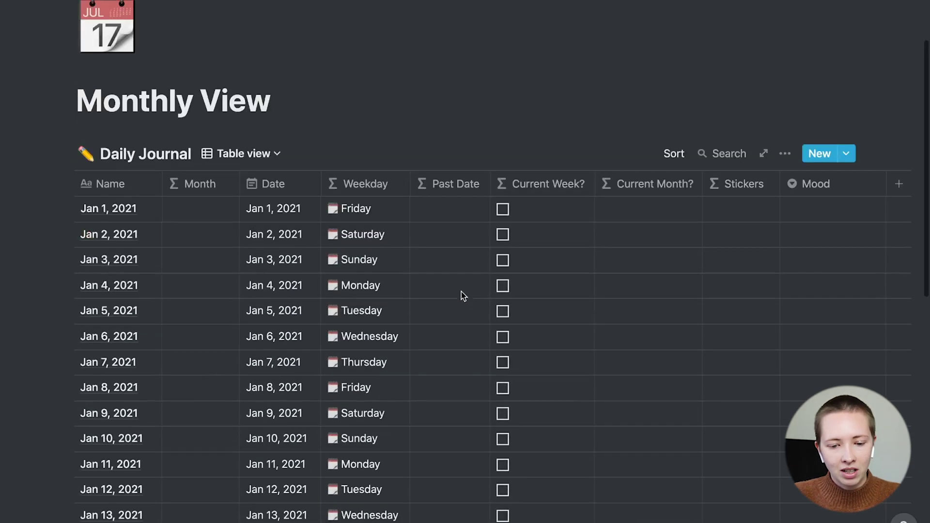
pyautogui.click(450, 217)
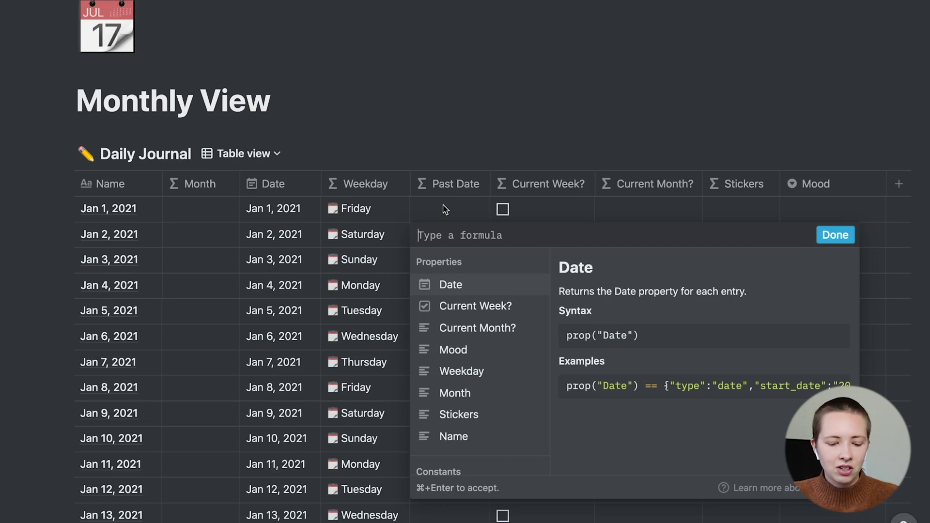
pyautogui.write('prop')
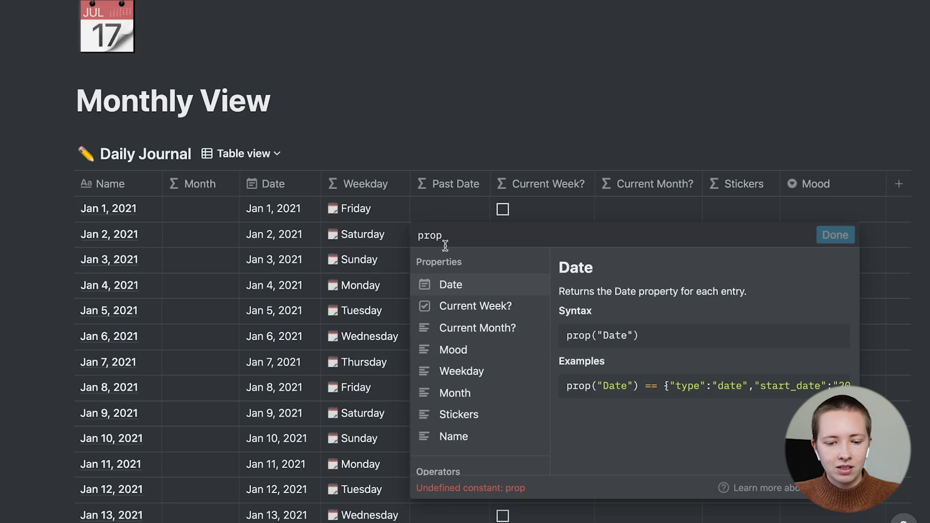
pyautogui.click(457, 286)
pyautogui.write('< now()')
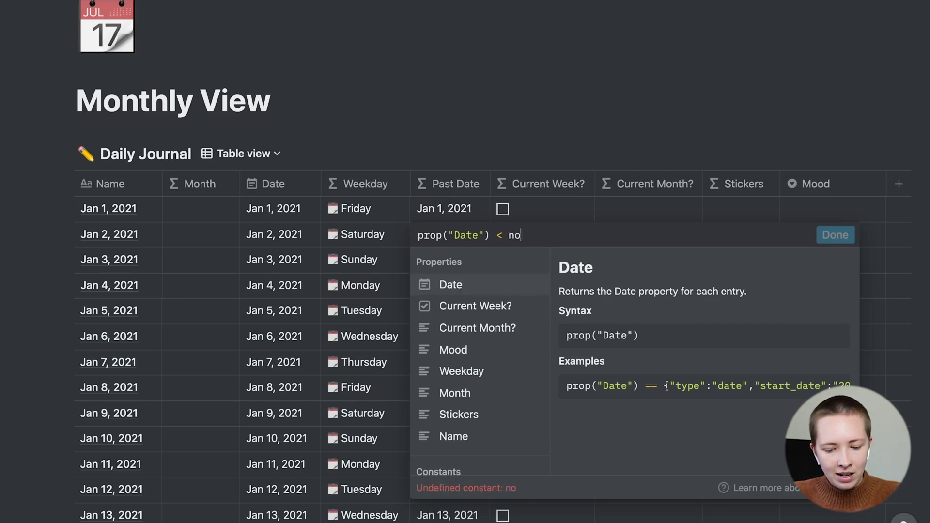
pyautogui.click(835, 235)
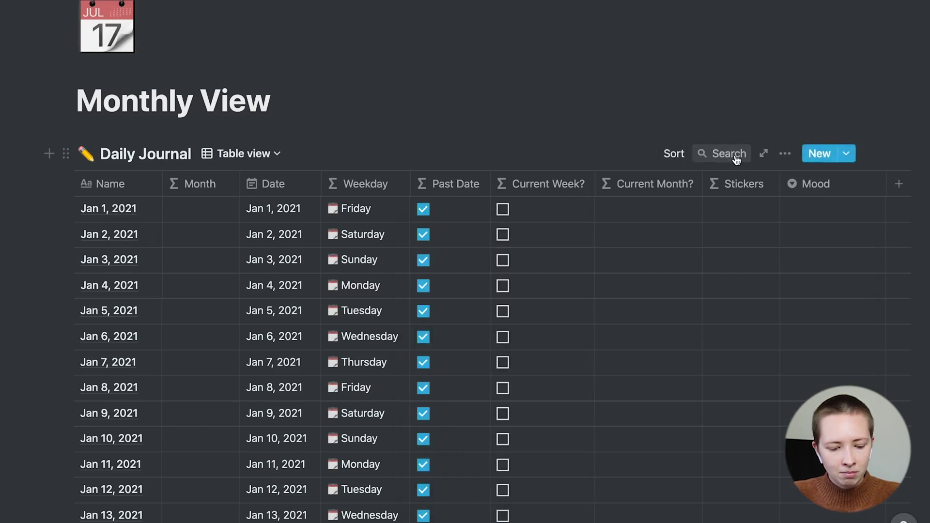
# Search the journal for 'mar' and review the Past Date ticks
pyautogui.click(734, 155)
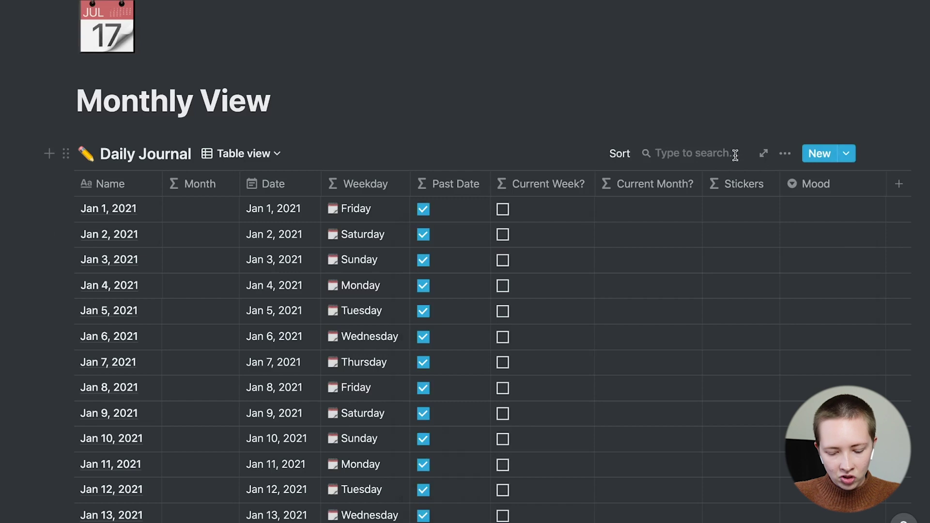
pyautogui.write('mar')
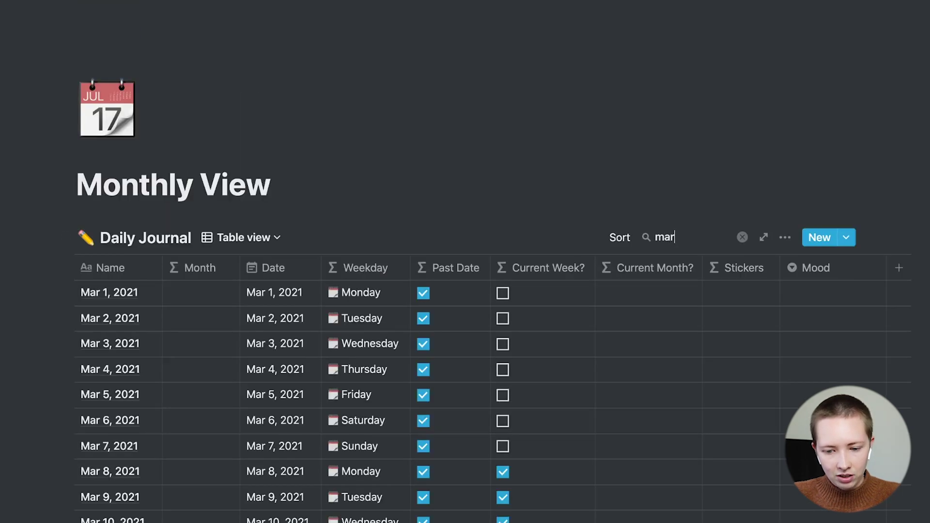
pyautogui.scroll(-8, 442, 200)
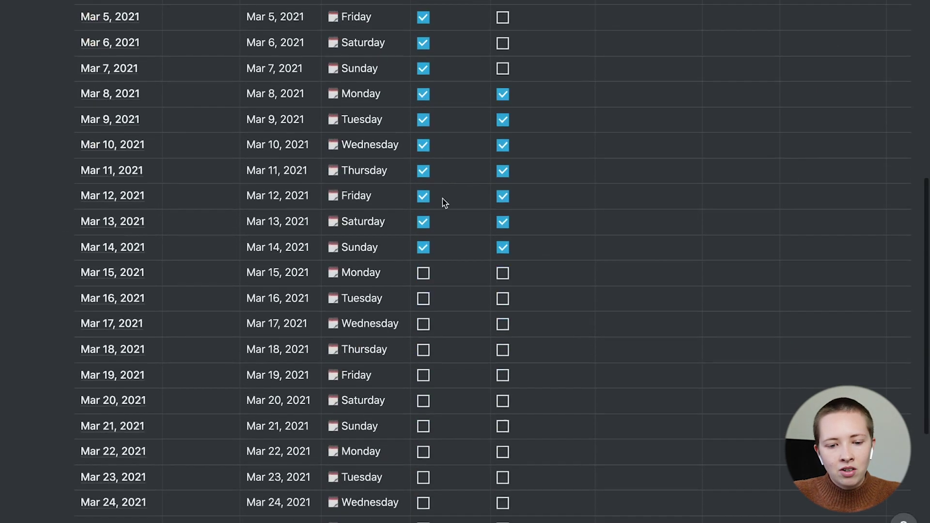
pyautogui.scroll(2, 474, 244)
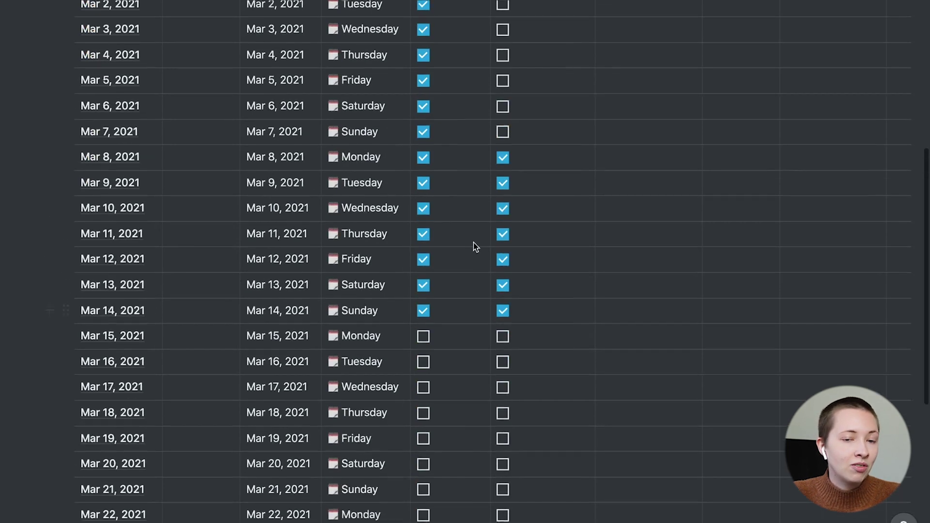
pyautogui.scroll(1, 474, 246)
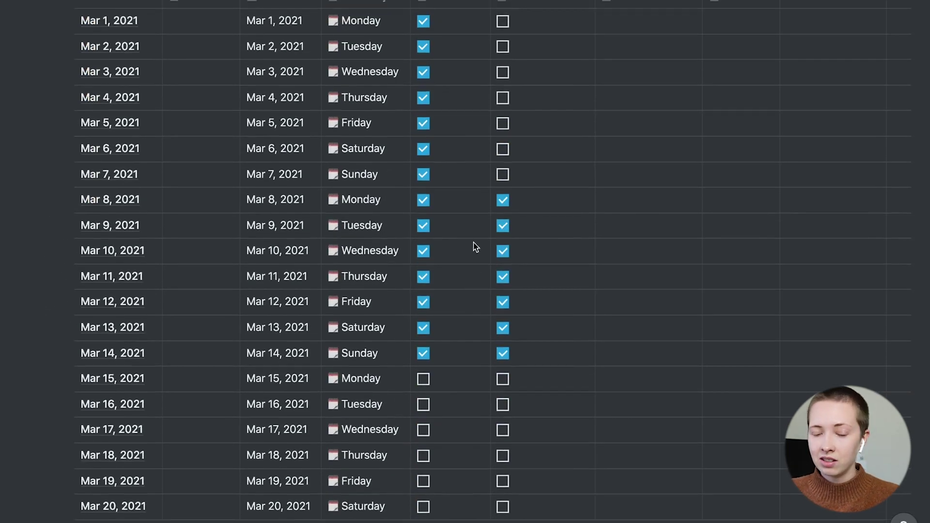
pyautogui.scroll(3, 475, 247)
# Change Past Date to dateAdd(prop("Date"), 1, "days") < now()
pyautogui.click(461, 179)
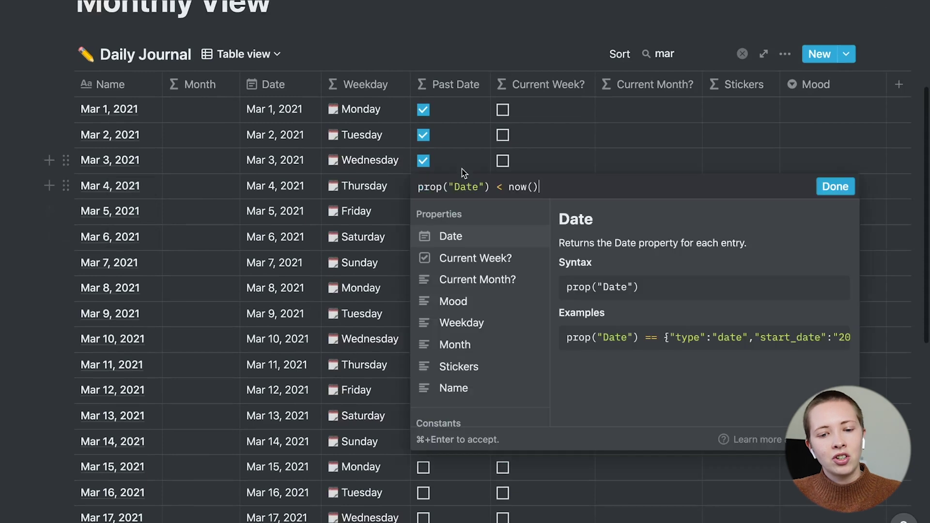
pyautogui.press('super+a')
pyautogui.press('BackSpace')
pyautogui.write('da')
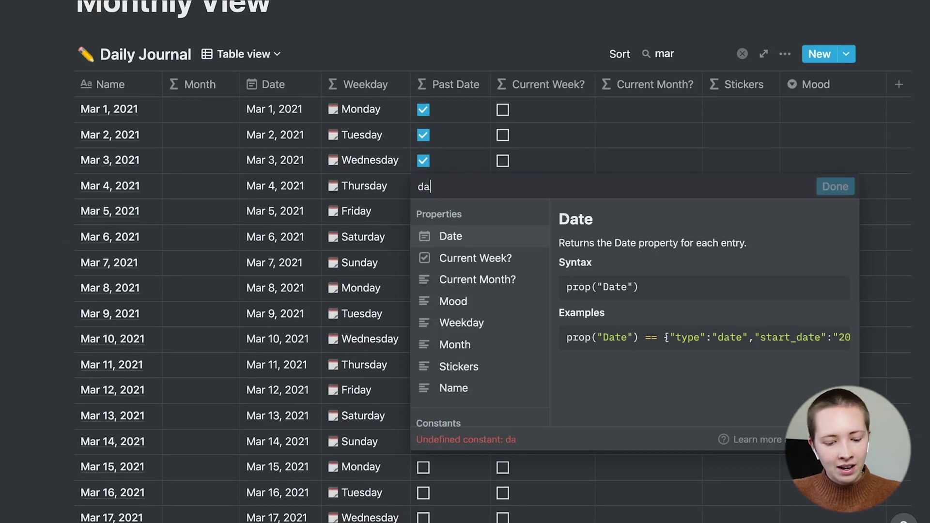
pyautogui.write('teAdd(prop')
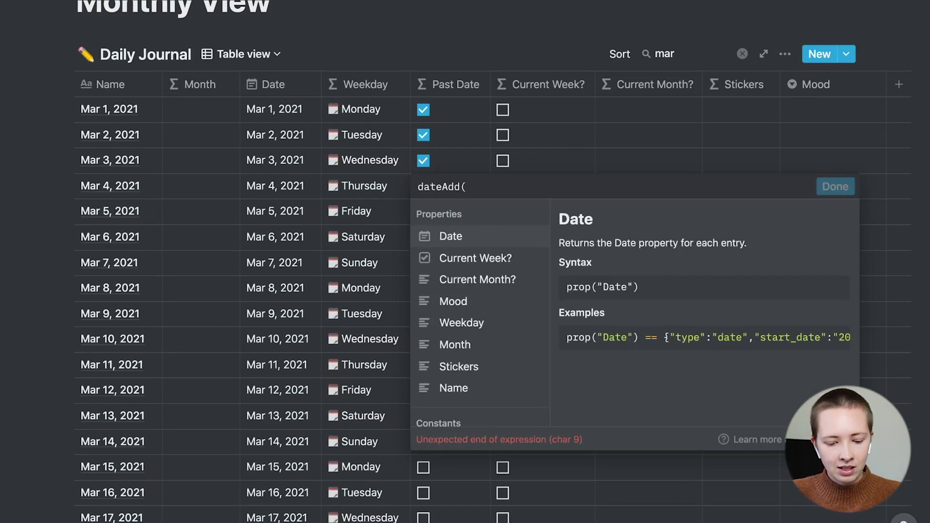
pyautogui.click(469, 245)
pyautogui.write(',')
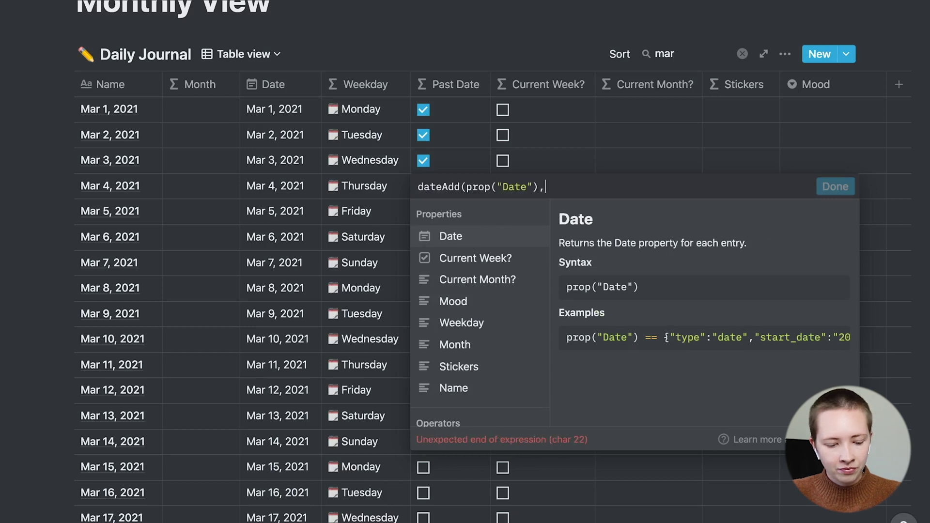
pyautogui.write(' 1, "days"')
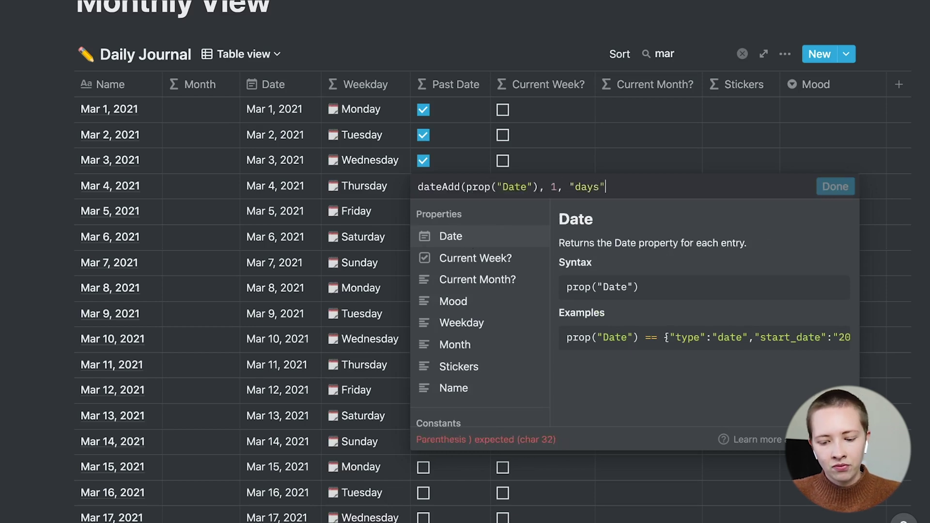
pyautogui.write(') ')
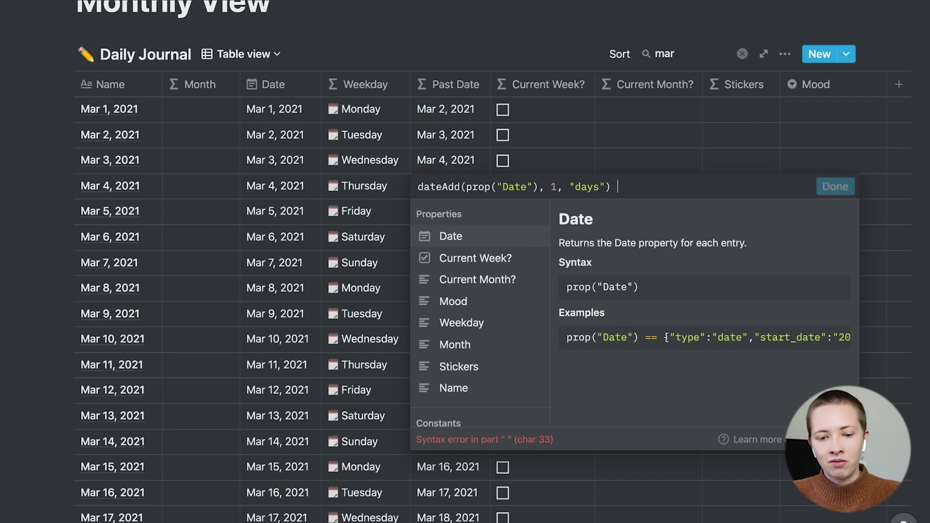
pyautogui.write('< ')
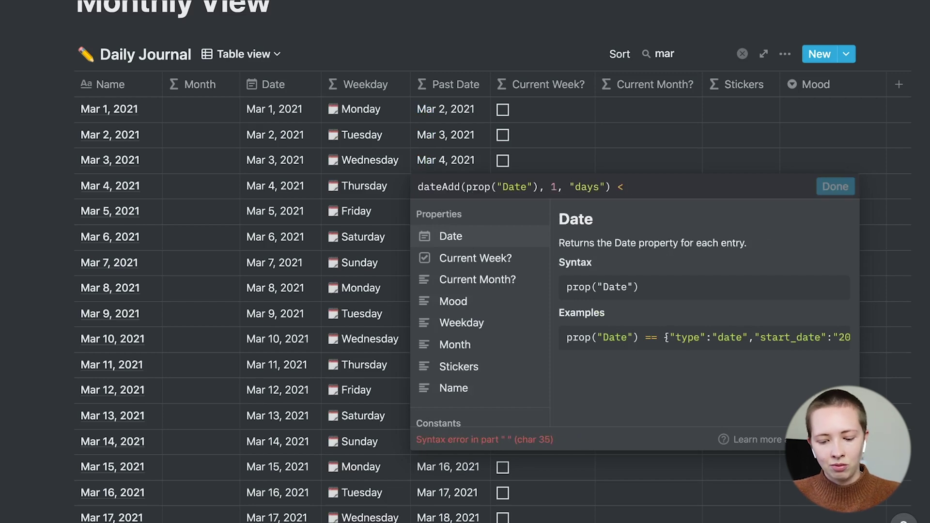
pyautogui.write('now()')
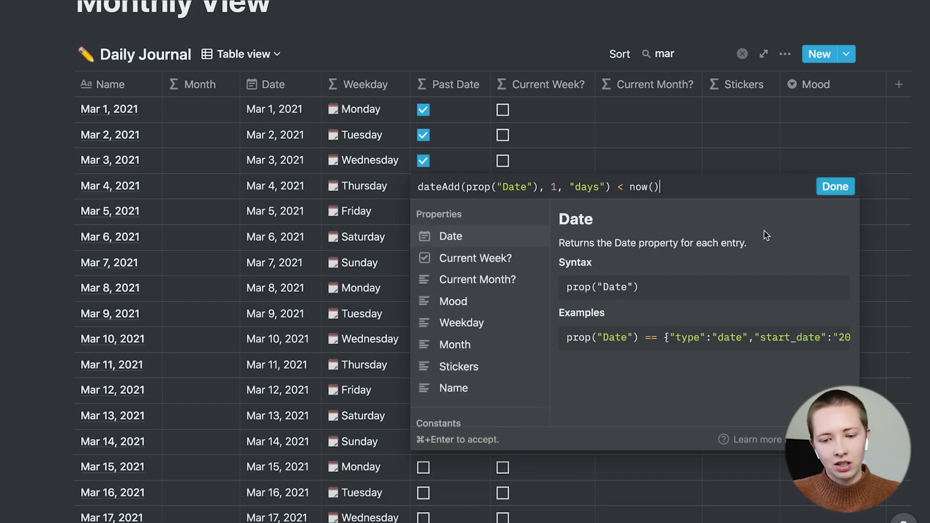
pyautogui.click(835, 187)
pyautogui.scroll(-2, 440, 474)
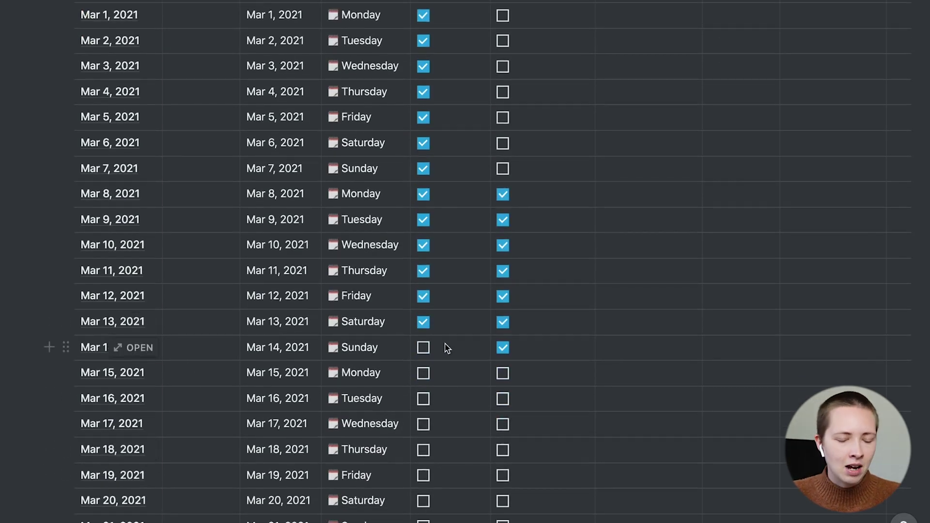
# Return to the Organize Daily Documents dashboard and scroll to the This Week list
pyautogui.scroll(2, 447, 348)
pyautogui.scroll(20, 454, 181)
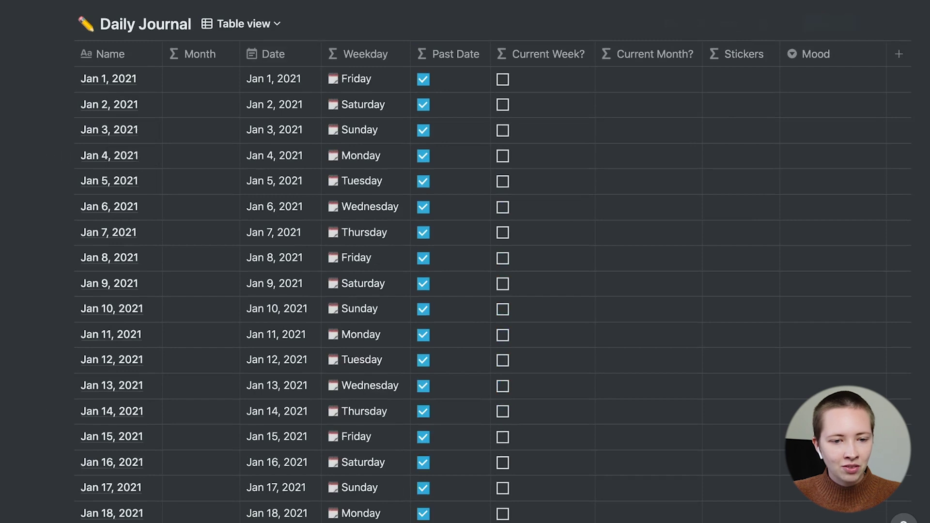
pyautogui.press('super+bracketleft')
pyautogui.scroll(-5, 549, 232)
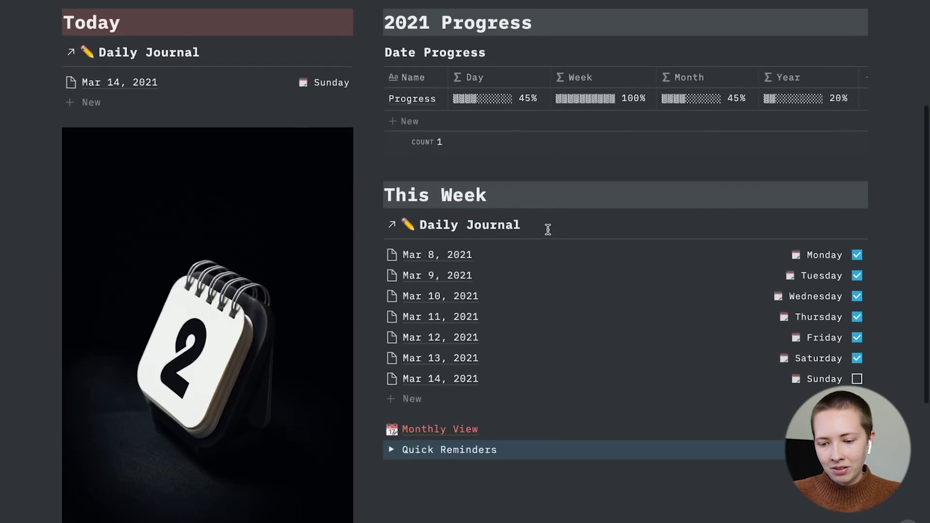
# Toggle Past Date off and back on in the This Week properties so checkboxes appear
pyautogui.click(812, 226)
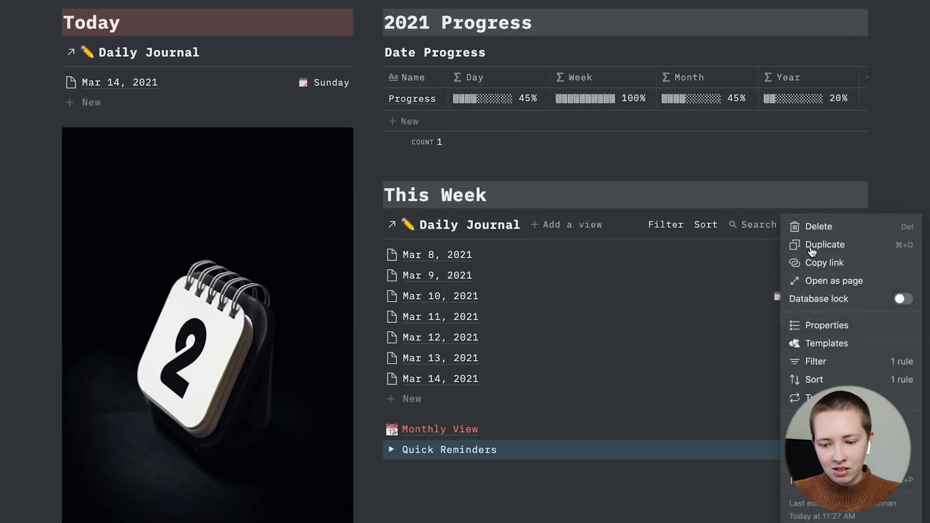
pyautogui.click(827, 325)
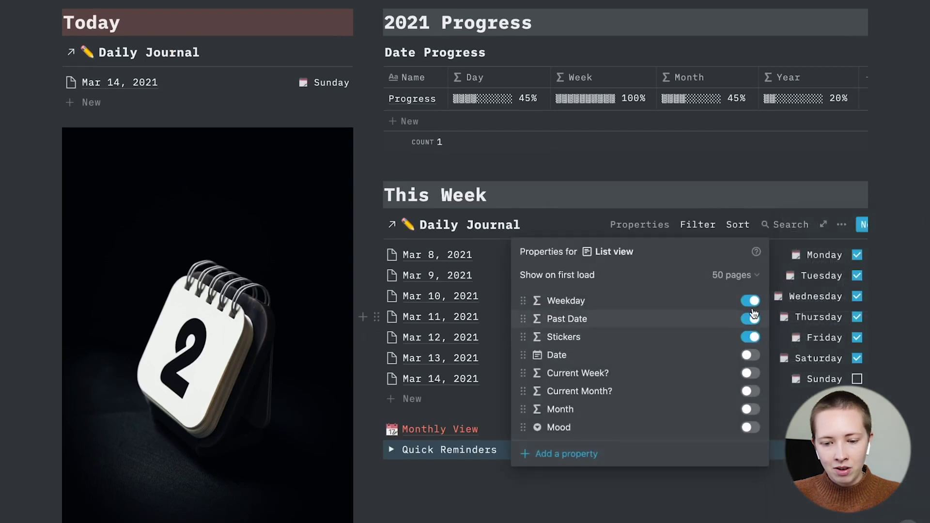
pyautogui.click(752, 320)
pyautogui.click(752, 319)
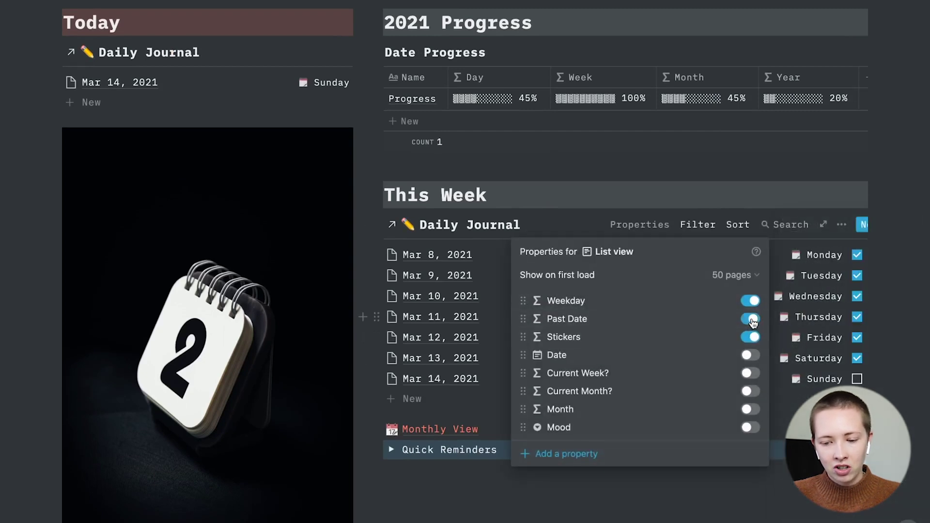
pyautogui.click(883, 282)
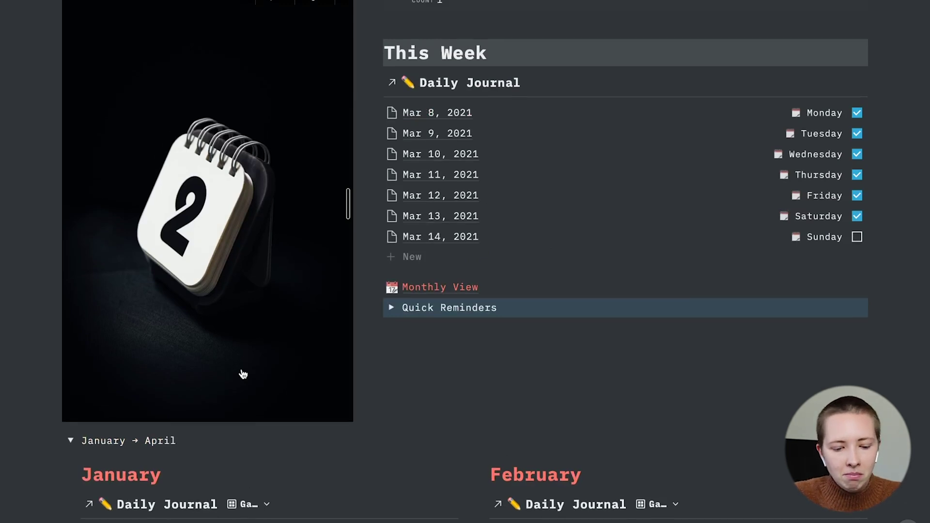
# Remove the old past-week date filter from the January Daily Journal gallery
pyautogui.scroll(-3, 244, 368)
pyautogui.click(282, 341)
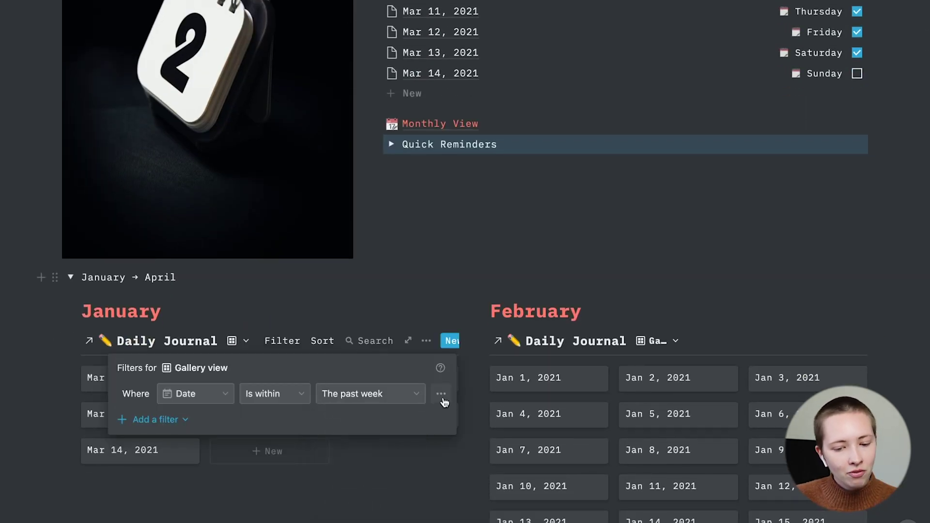
pyautogui.click(442, 397)
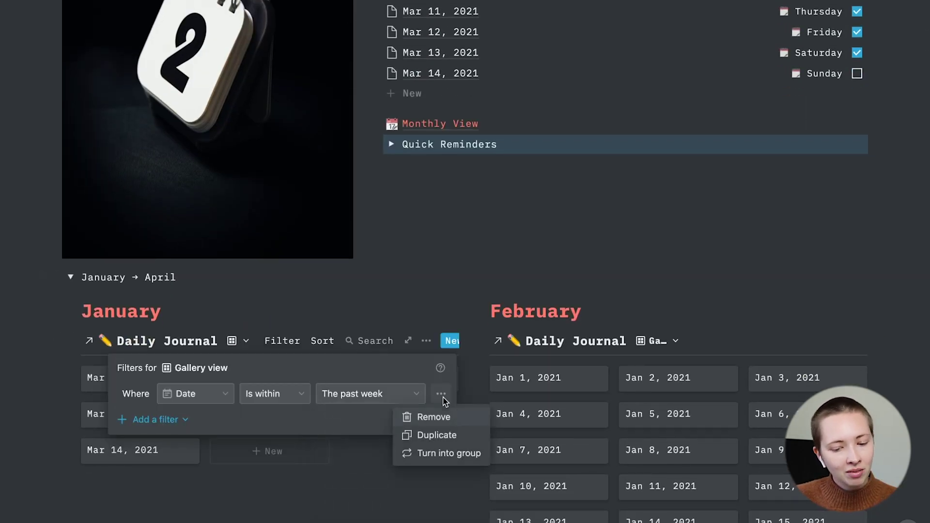
pyautogui.click(435, 416)
pyautogui.click(365, 317)
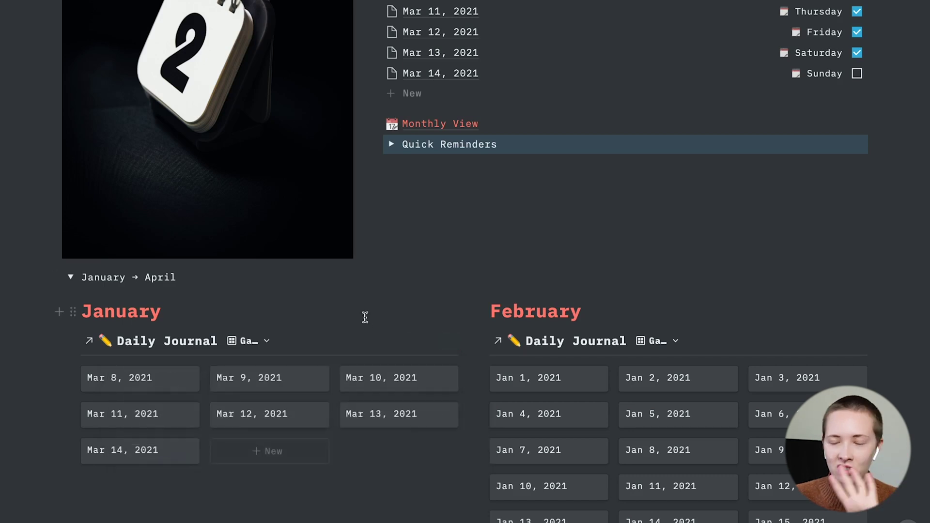
# Write the Month formula formatDate(prop("Date"), "MMMM") and save it
pyautogui.scroll(-2, 365, 319)
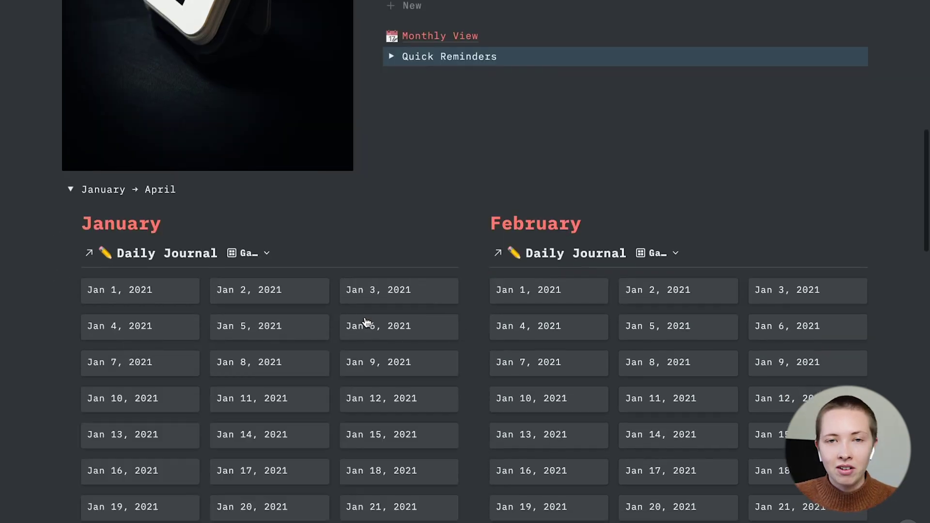
pyautogui.scroll(1, 365, 322)
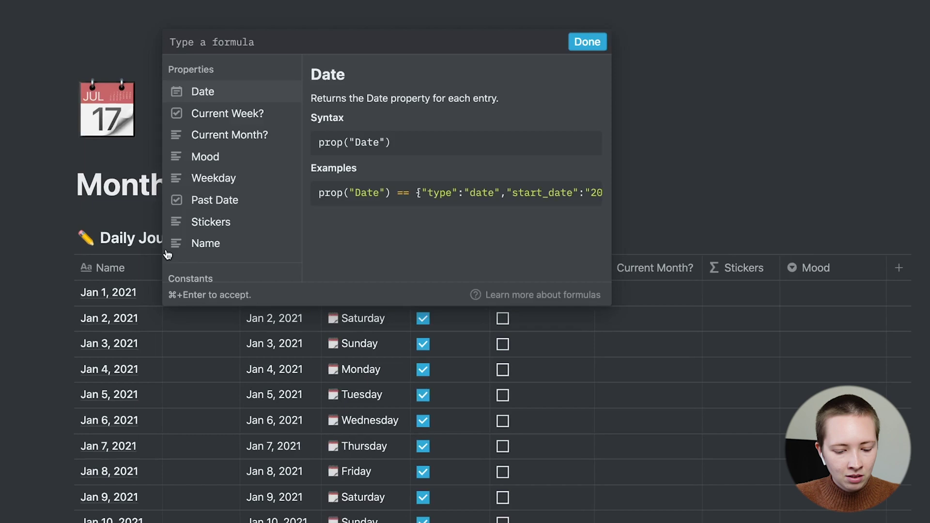
pyautogui.write('f')
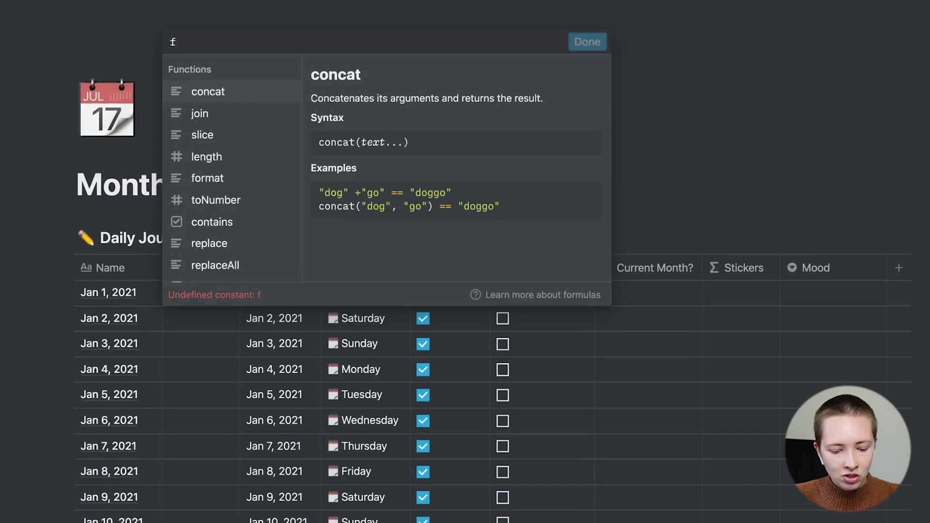
pyautogui.write('ormatDate(prop')
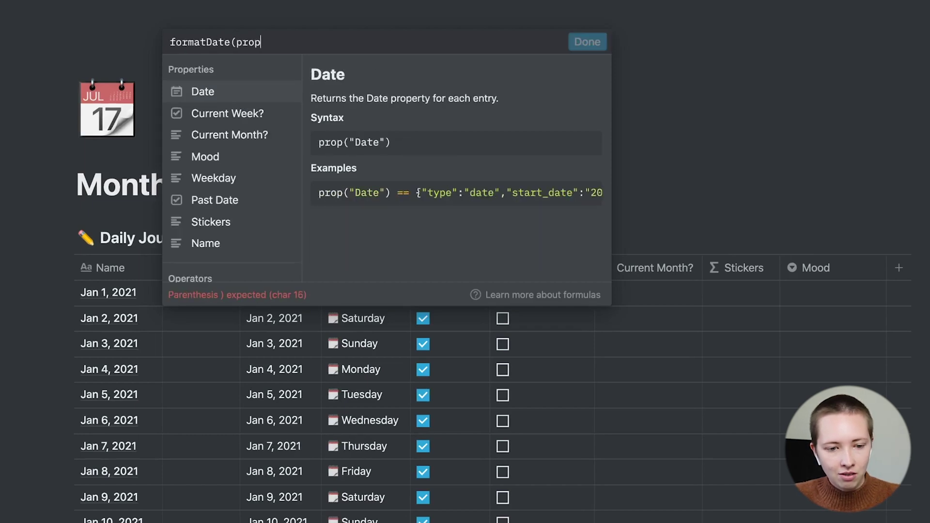
pyautogui.click(214, 91)
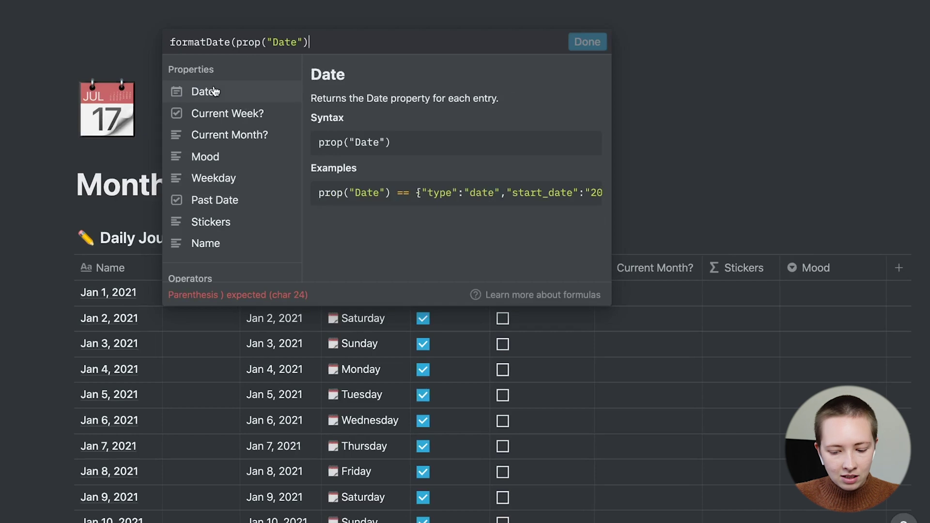
pyautogui.write(', "')
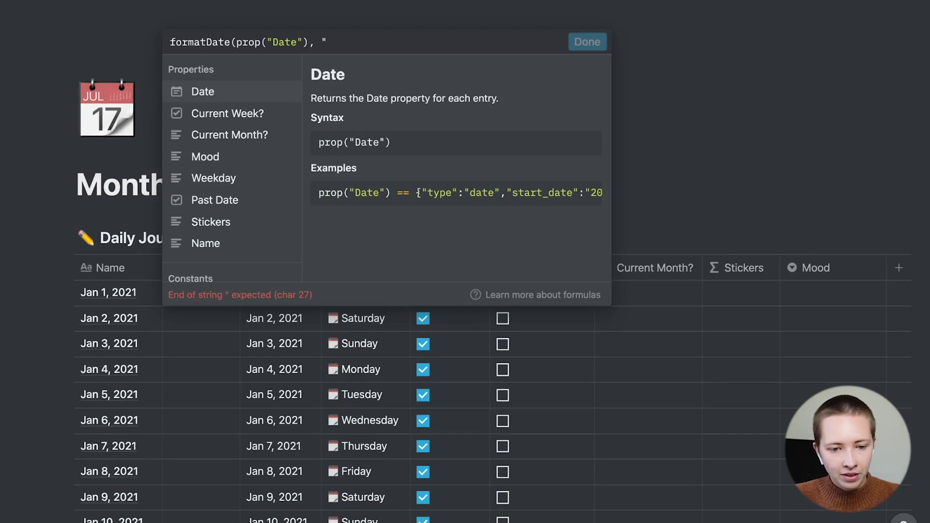
pyautogui.write('MMMM"')
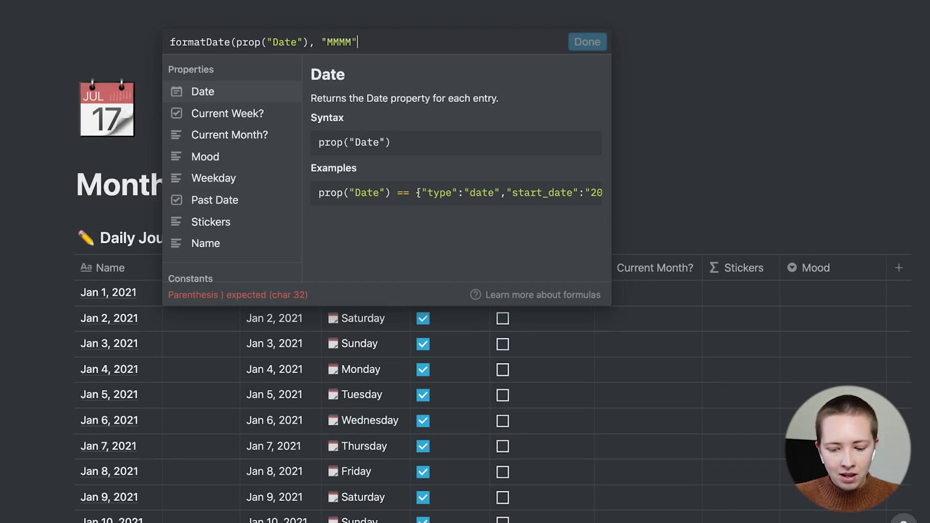
pyautogui.write(')')
pyautogui.click(588, 42)
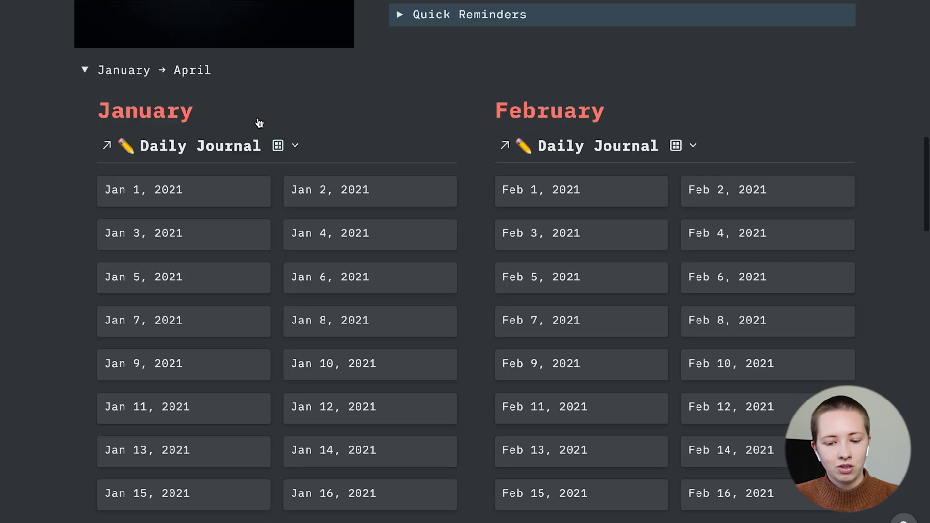
pyautogui.scroll(-4, 259, 123)
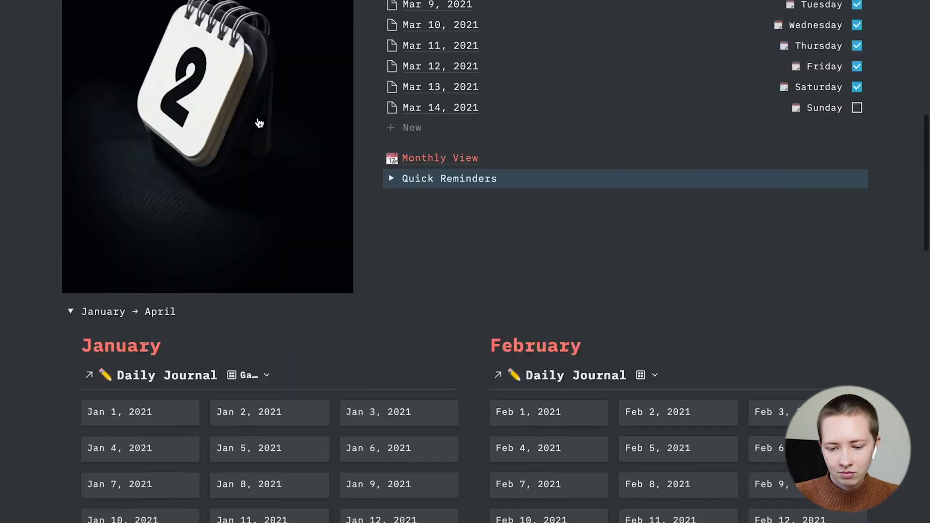
# Filter the January gallery on the Month property with the January value
pyautogui.scroll(2, 259, 122)
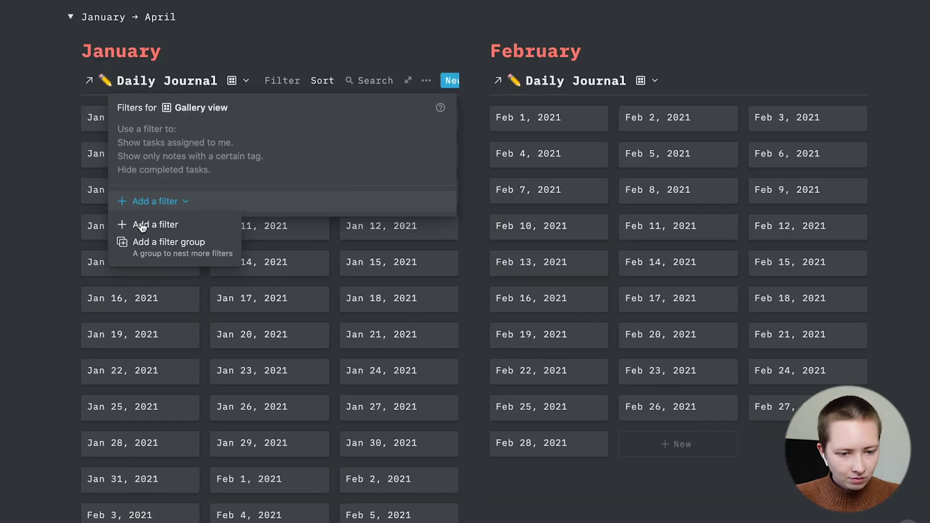
pyautogui.click(146, 224)
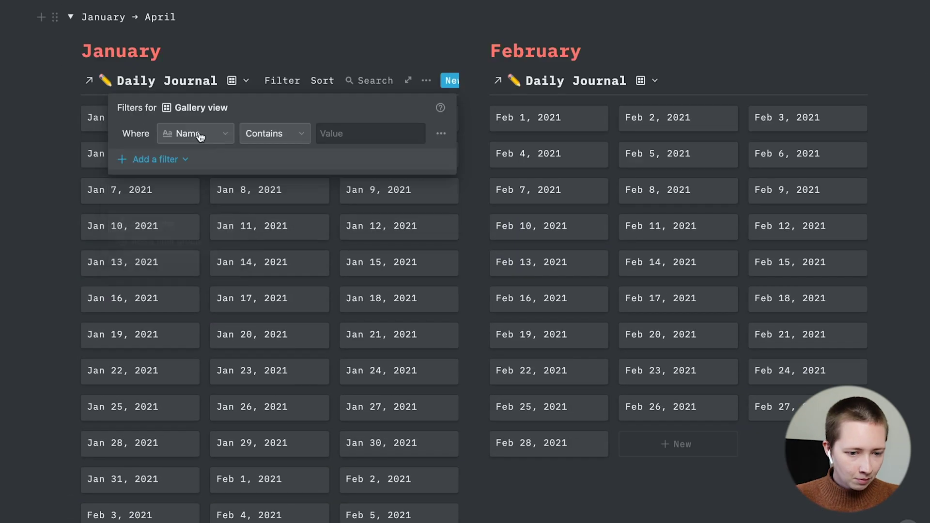
pyautogui.click(200, 137)
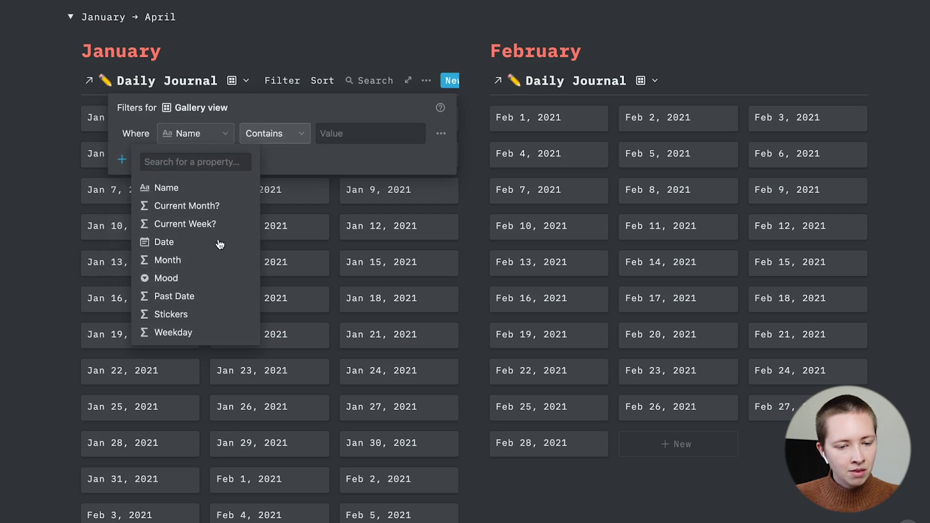
pyautogui.click(213, 261)
pyautogui.click(378, 136)
pyautogui.write('Januar')
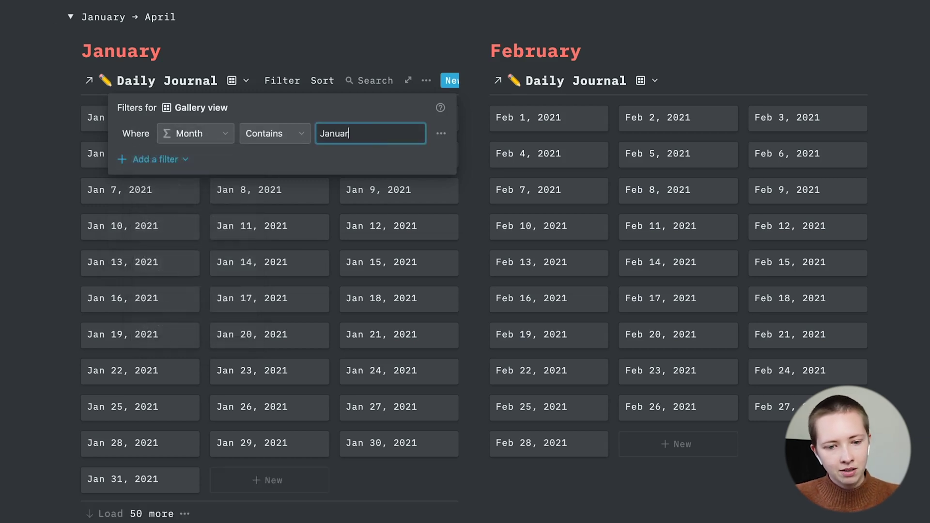
pyautogui.press('Escape')
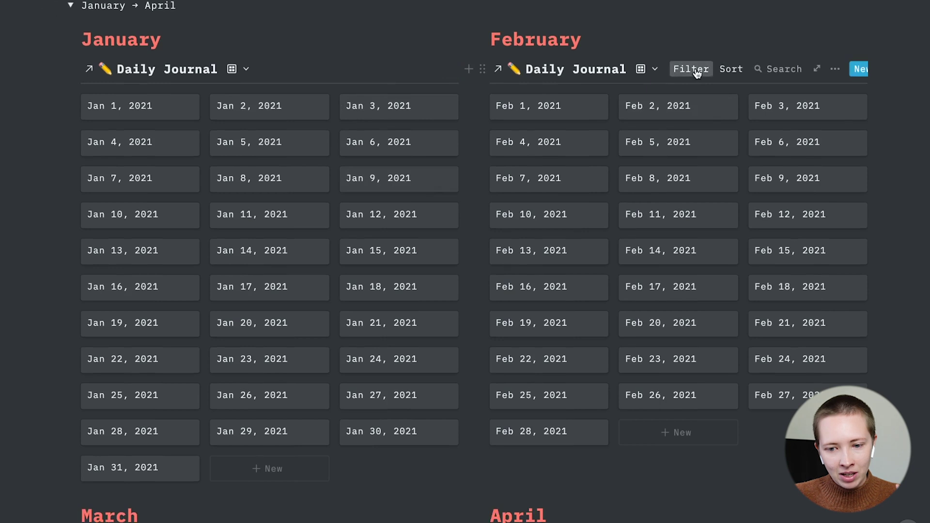
# Check the month filters on the February and March galleries
pyautogui.click(696, 70)
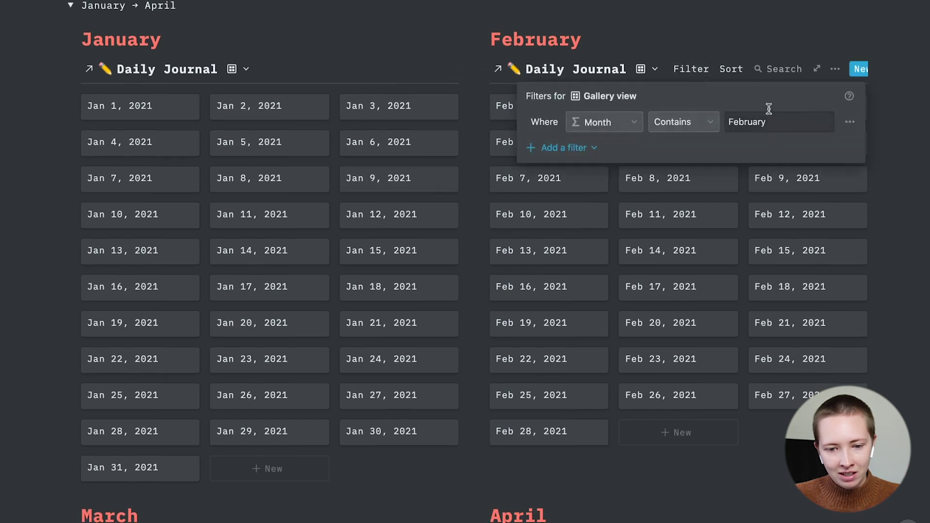
pyautogui.press('Escape')
pyautogui.scroll(-10, 407, 46)
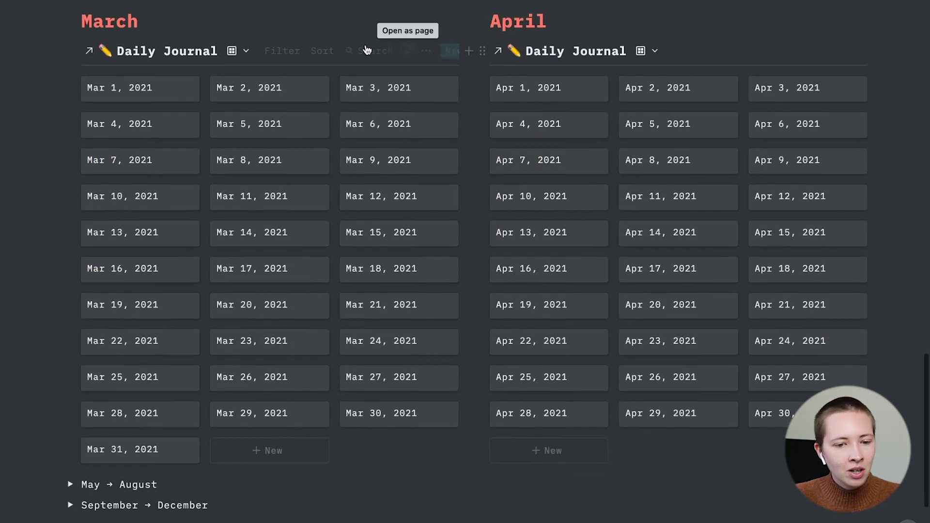
pyautogui.click(292, 51)
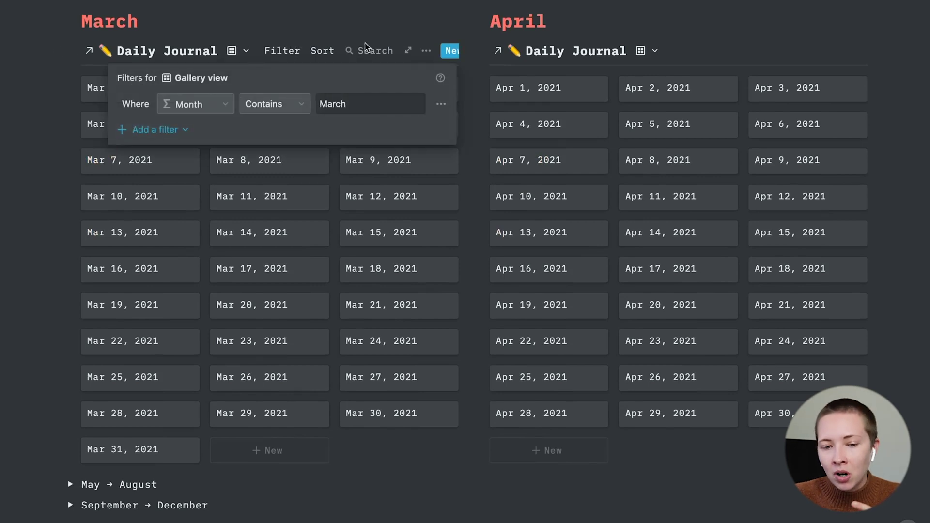
pyautogui.press('Escape')
# Collapse the January → April section
pyautogui.scroll(3, 359, 144)
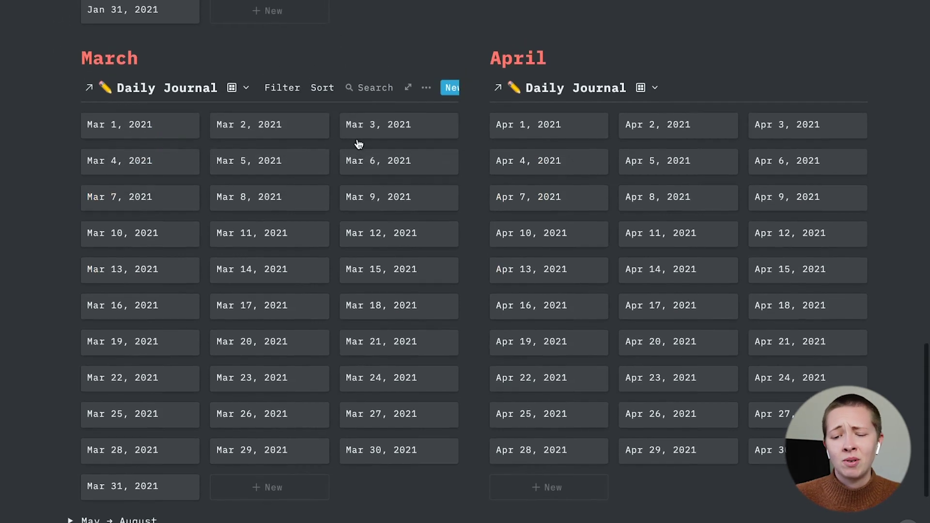
pyautogui.scroll(10, 359, 144)
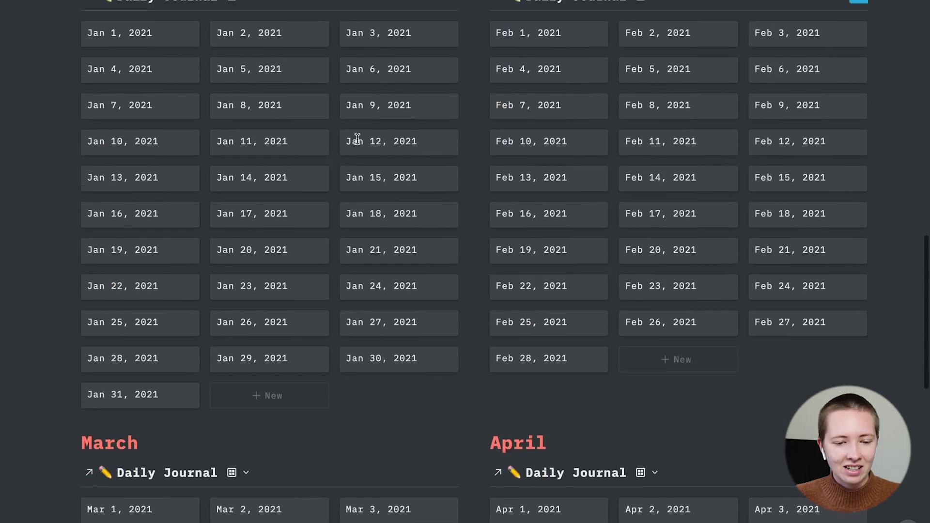
pyautogui.scroll(3, 358, 144)
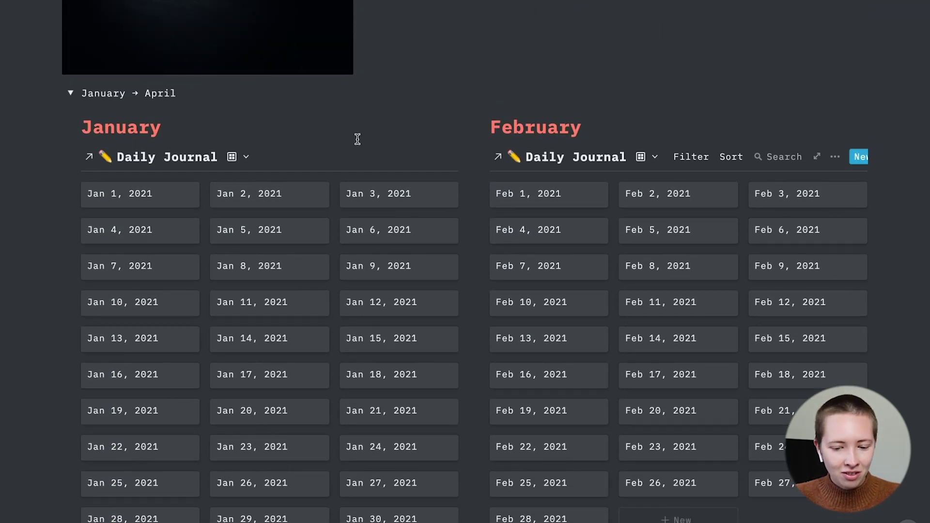
pyautogui.click(70, 93)
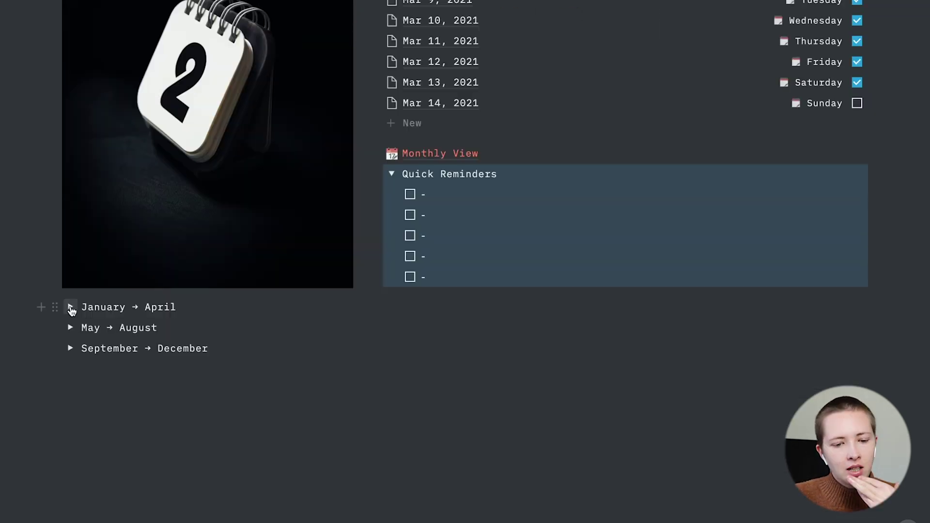
# Expand January → April and switch January's Daily Journal to Calendar view, checking February 2021
pyautogui.press('Return')
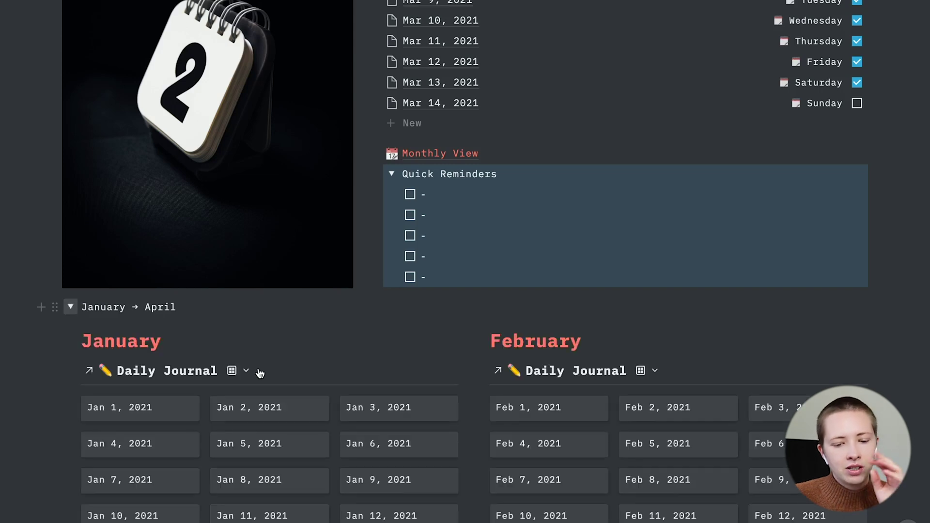
pyautogui.scroll(-7, 260, 373)
pyautogui.scroll(2, 256, 359)
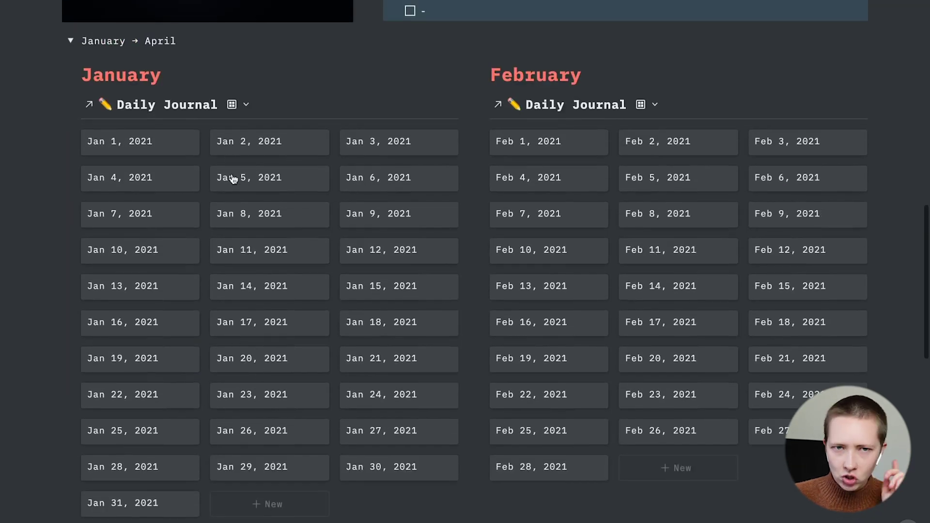
pyautogui.click(239, 105)
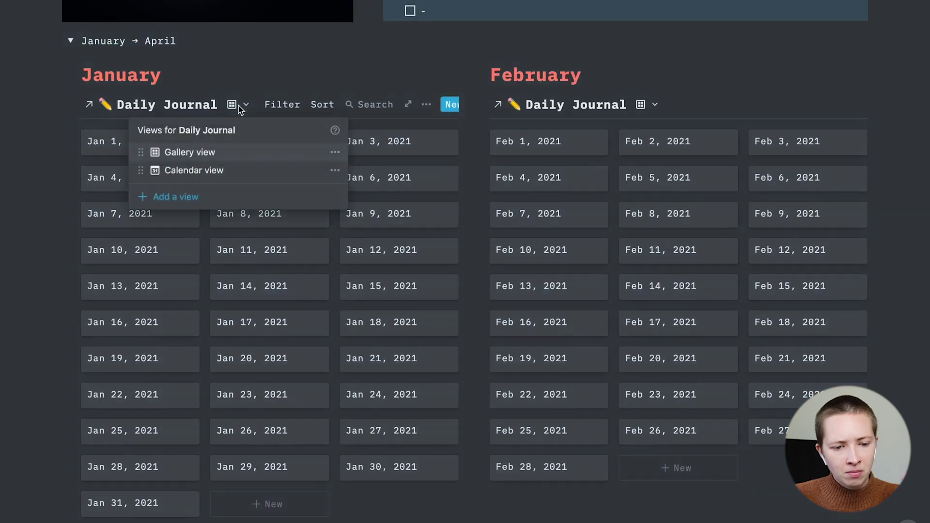
pyautogui.click(219, 170)
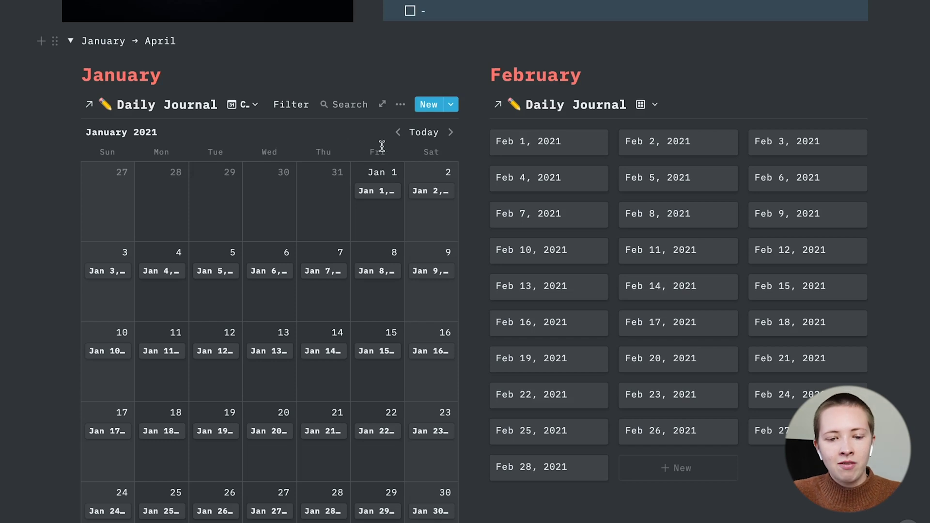
pyautogui.click(451, 132)
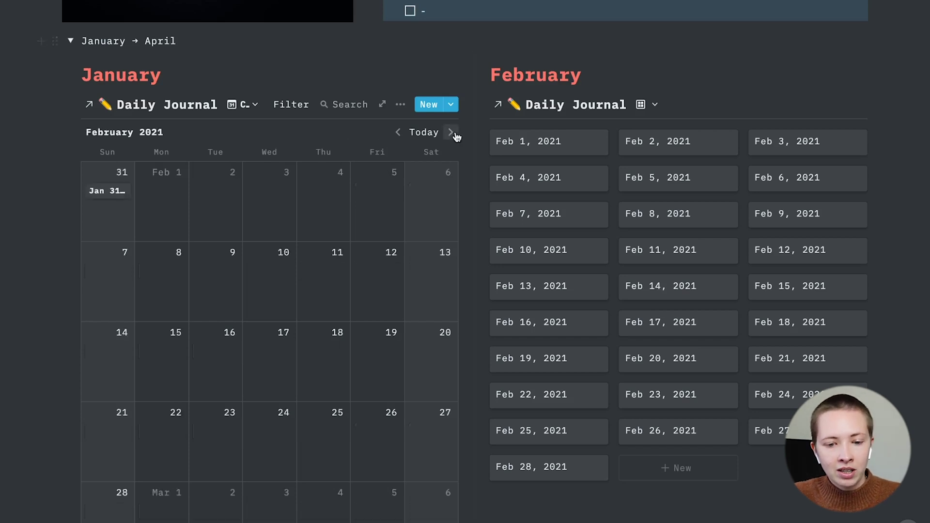
pyautogui.click(399, 133)
# Switch February's Daily Journal to Calendar view
pyautogui.scroll(-1, 324, 305)
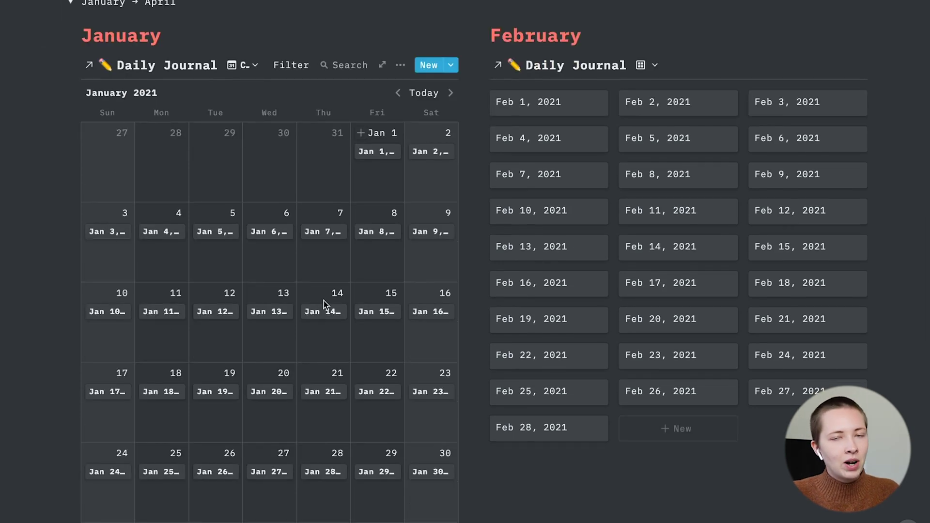
pyautogui.scroll(-1, 323, 304)
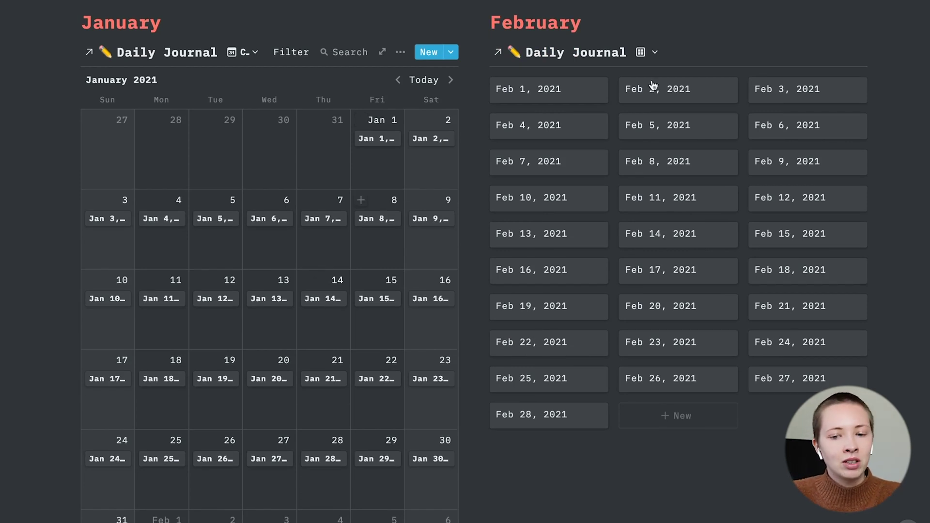
pyautogui.click(654, 58)
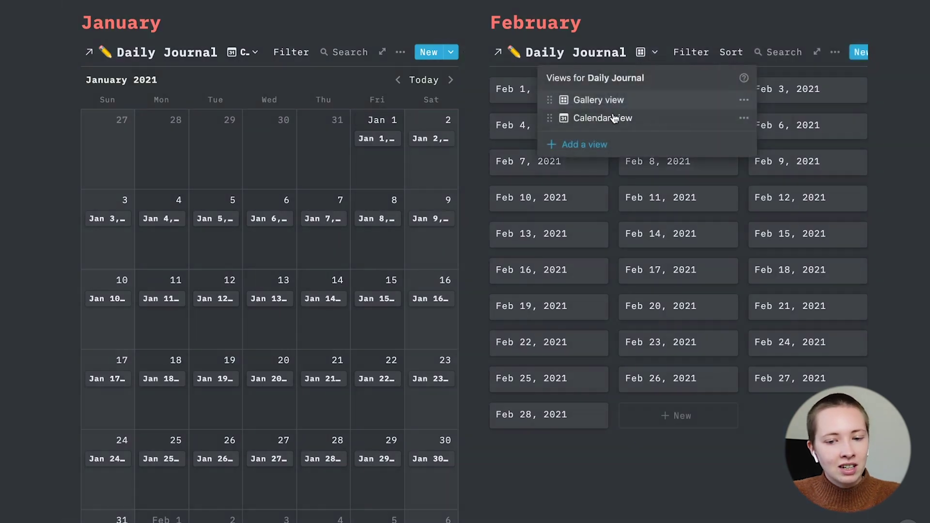
pyautogui.click(613, 117)
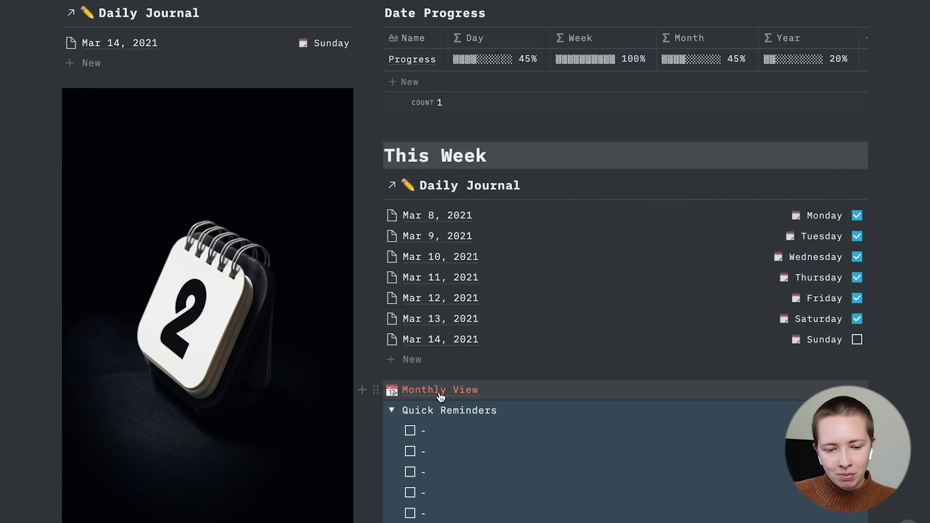
# Begin the Stickers formula with if(day(prop("Date")) == 3
pyautogui.click(441, 397)
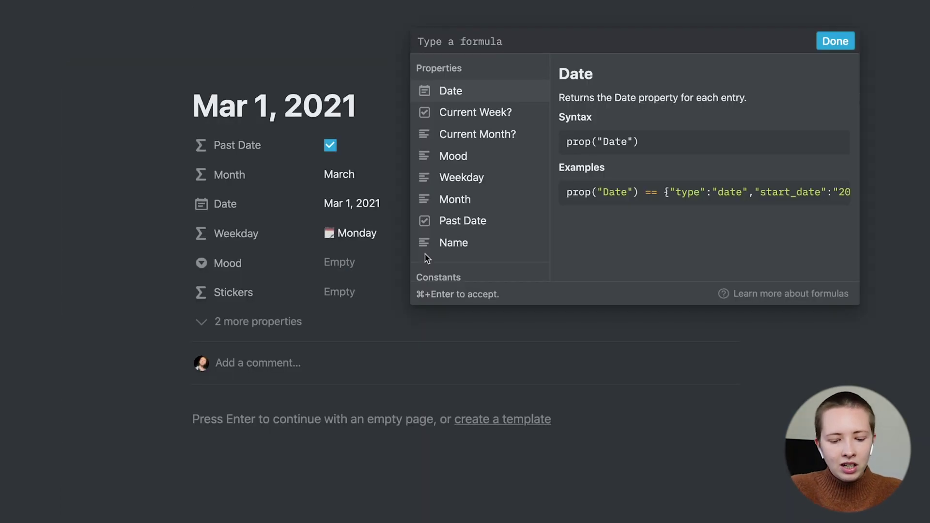
pyautogui.write('if(day(prop')
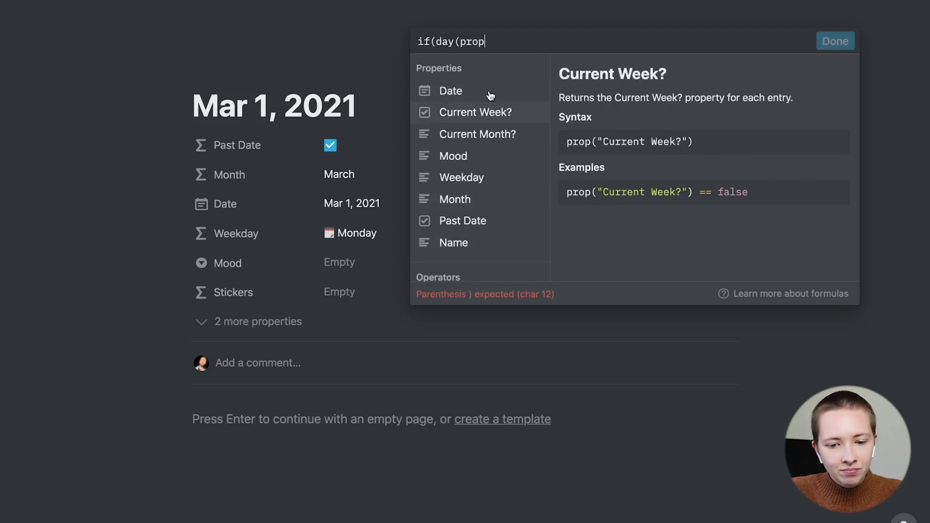
pyautogui.press('Return')
pyautogui.write(') ==')
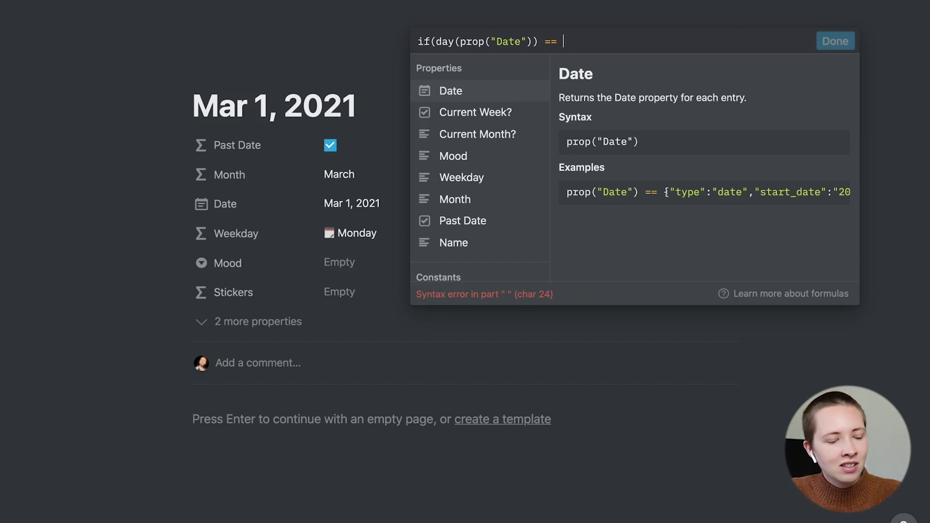
pyautogui.write('3, "')
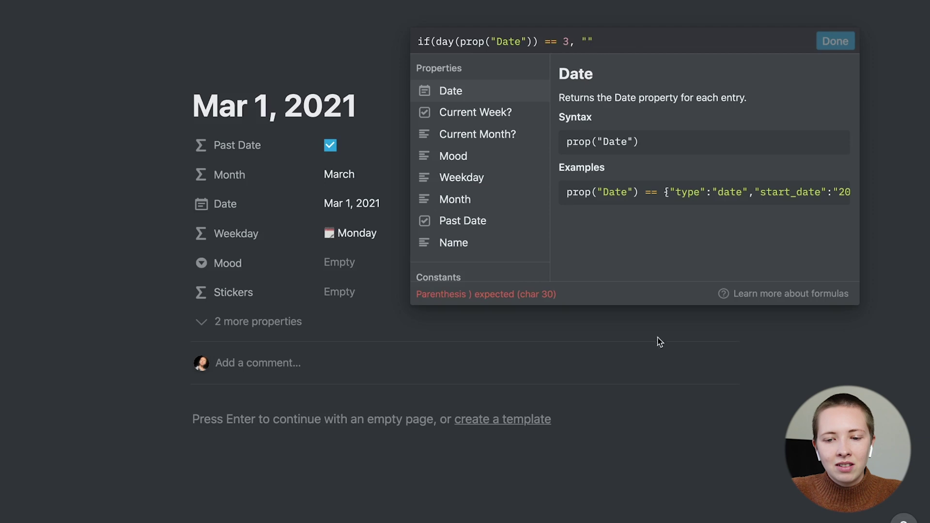
# Insert the 📝 memo emoji and finish the formula with an empty "" fallback
pyautogui.click(676, 0)
pyautogui.click(726, 1)
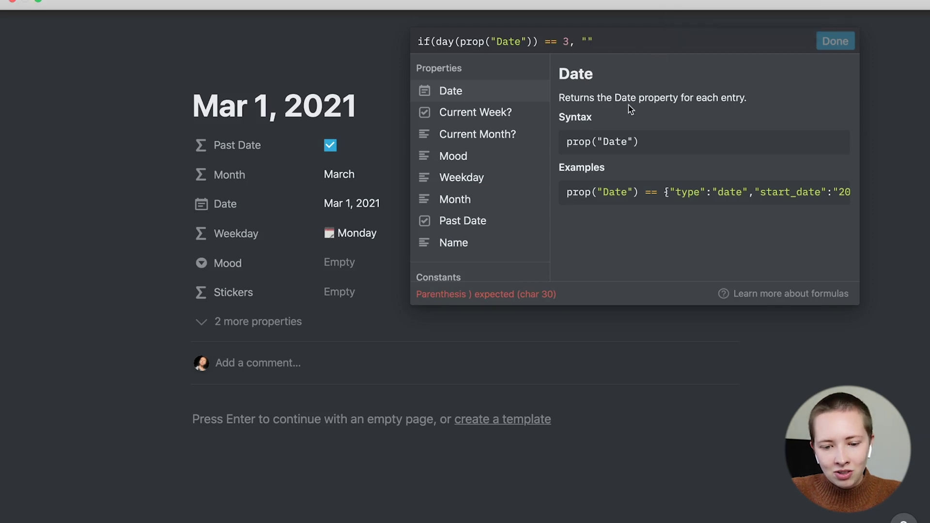
pyautogui.click(762, 48)
pyautogui.write('memo')
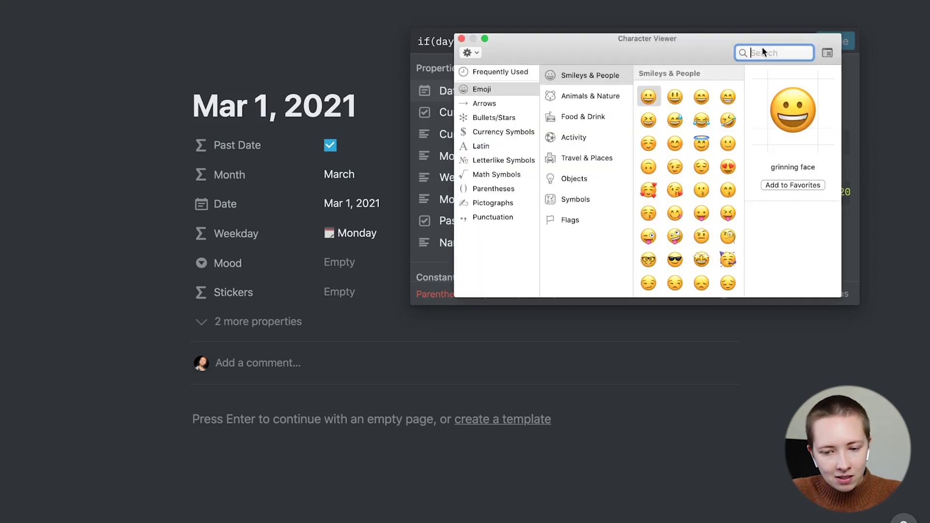
pyautogui.press('Return')
pyautogui.write(', "📝",')
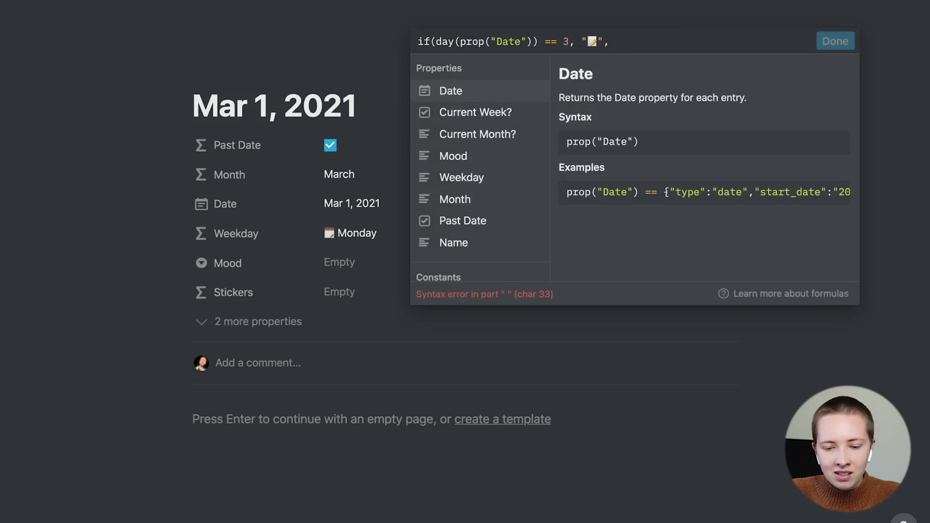
pyautogui.write('"")')
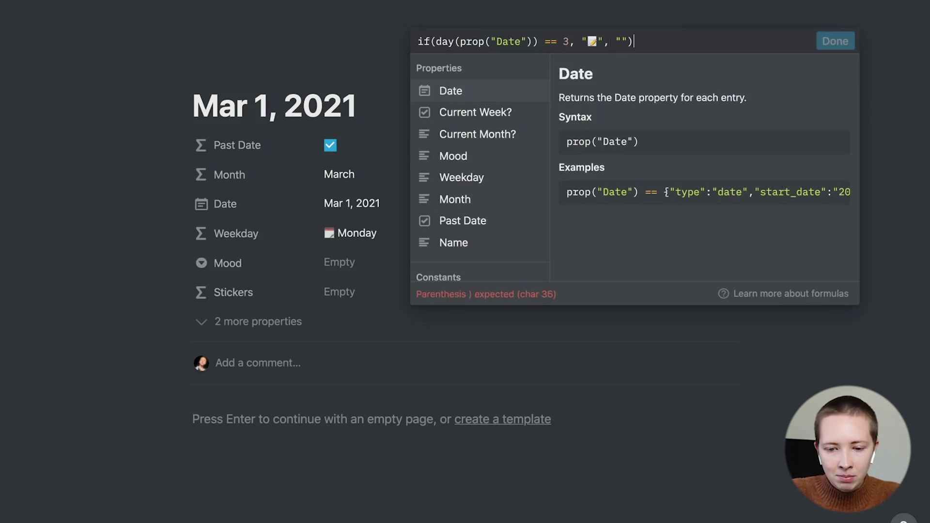
pyautogui.press('super+Return')
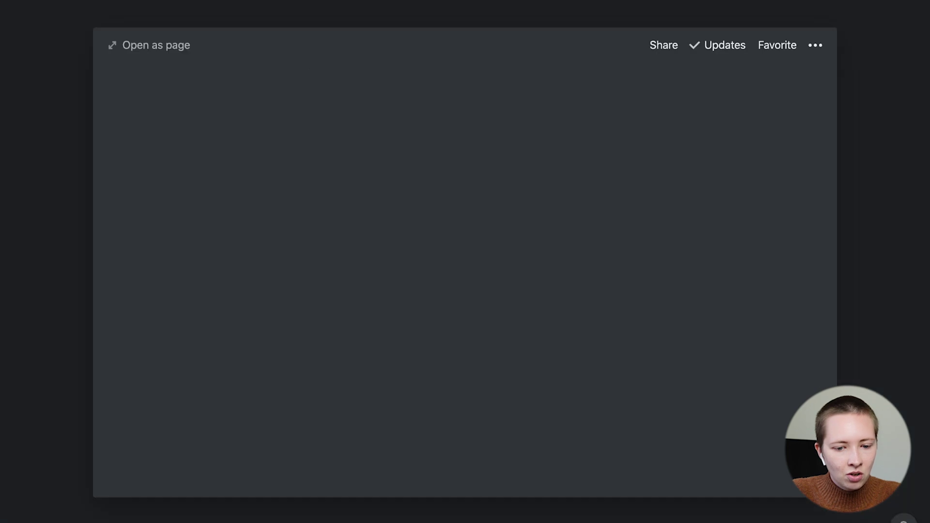
# Check the Mar 1 and Mar 3 entries, then open the Feb 28, 2021 entry
pyautogui.click(94, 203)
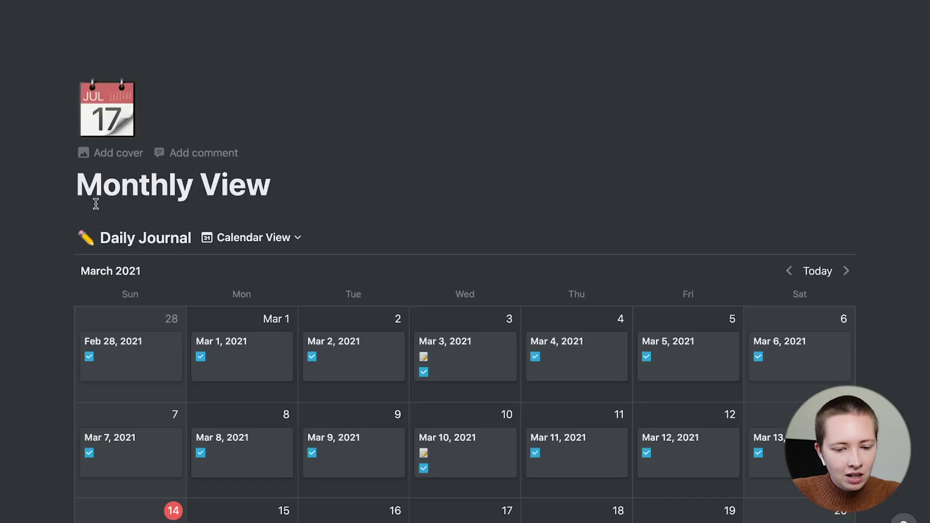
pyautogui.scroll(-2, 374, 349)
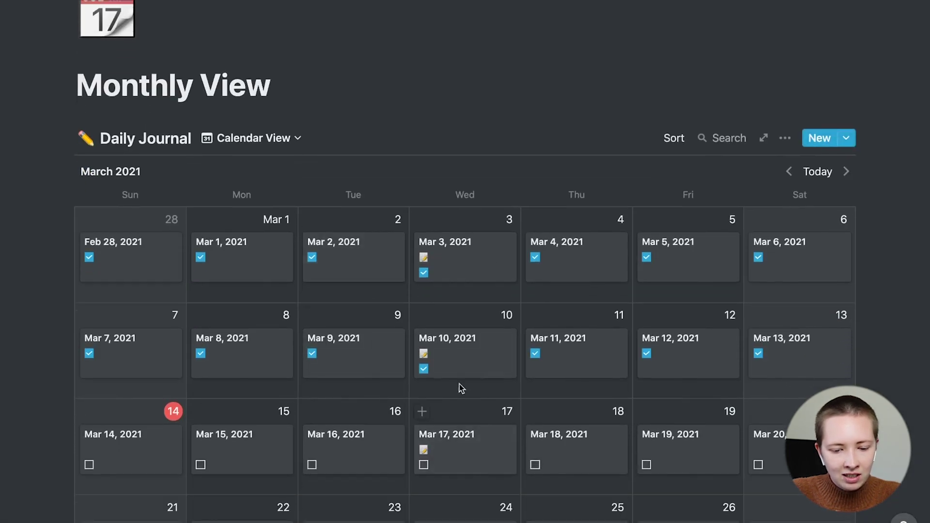
pyautogui.click(462, 270)
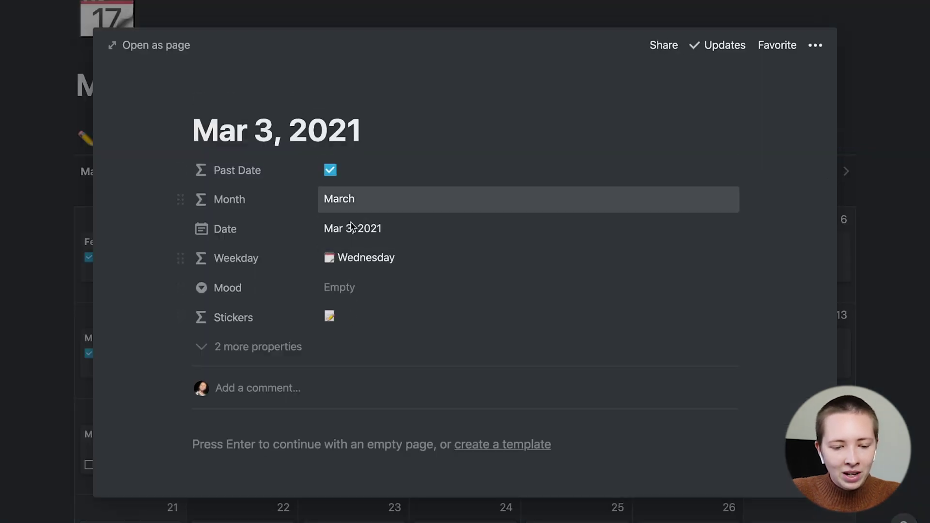
pyautogui.press('Escape')
pyautogui.click(147, 117)
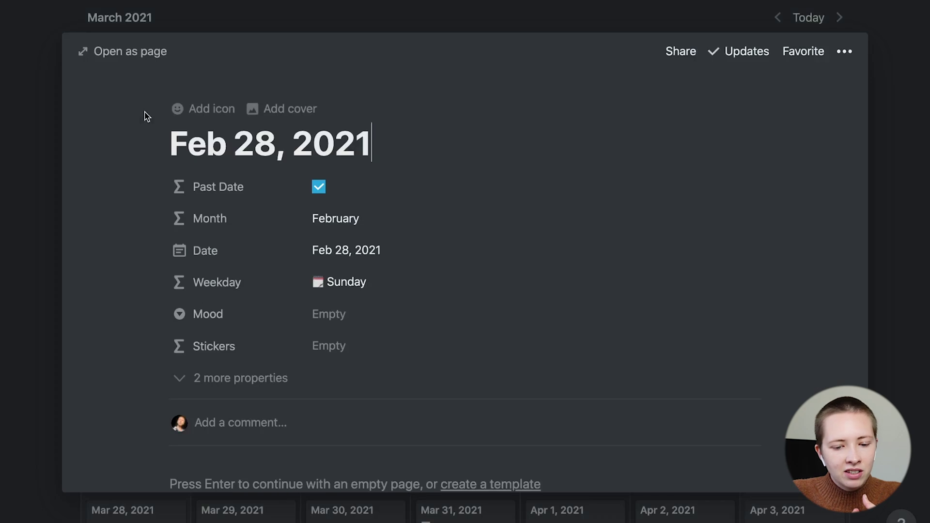
# Copy the first if clause into the Stickers formula's false branch as a nested if
pyautogui.click(320, 344)
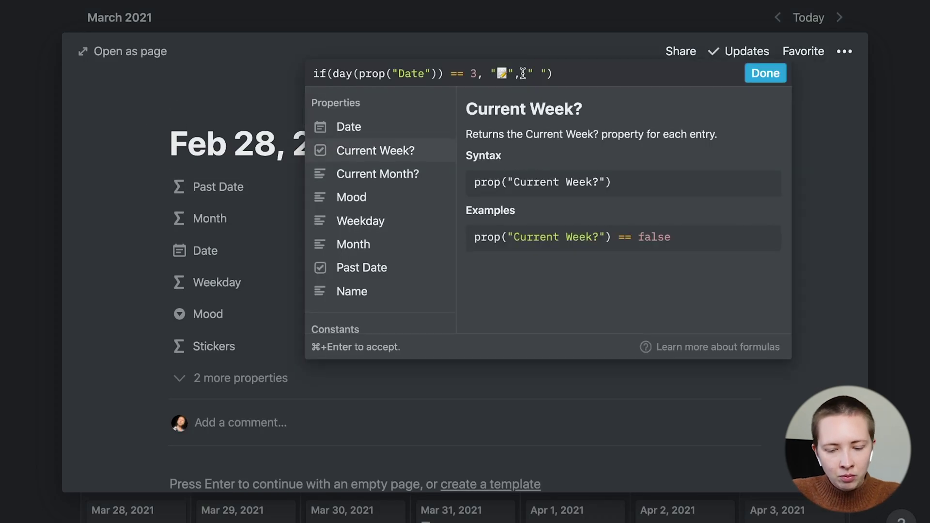
pyautogui.moveTo(315, 73); pyautogui.dragTo(517, 73)
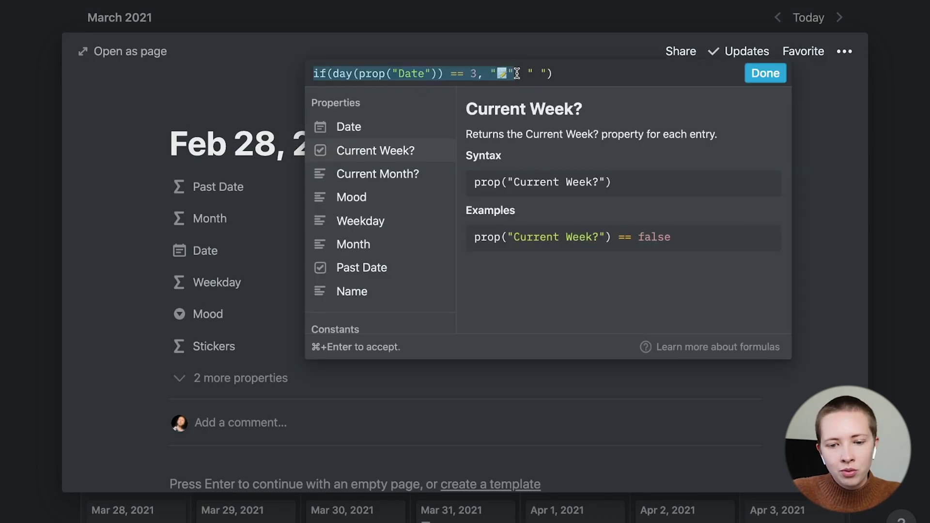
pyautogui.press('super+c')
pyautogui.click(525, 74)
pyautogui.press('super+v')
pyautogui.write(',')
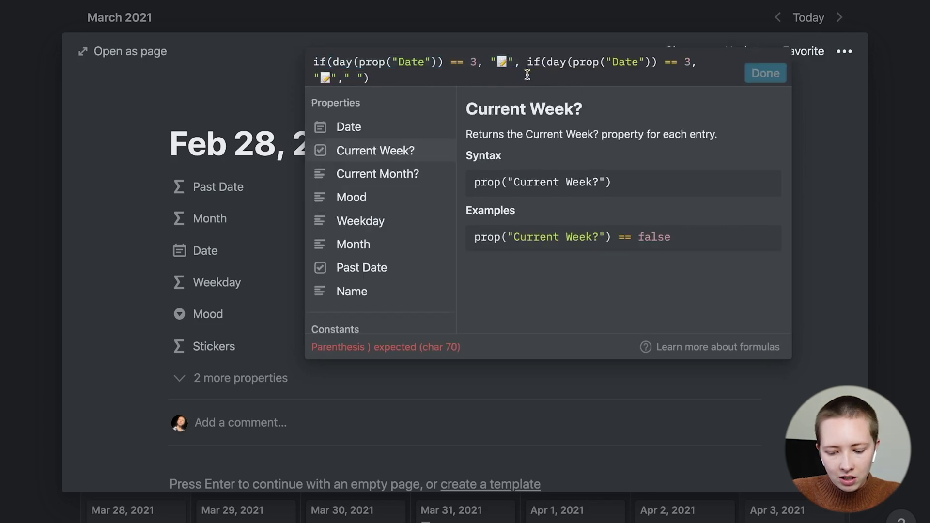
pyautogui.write(' " "')
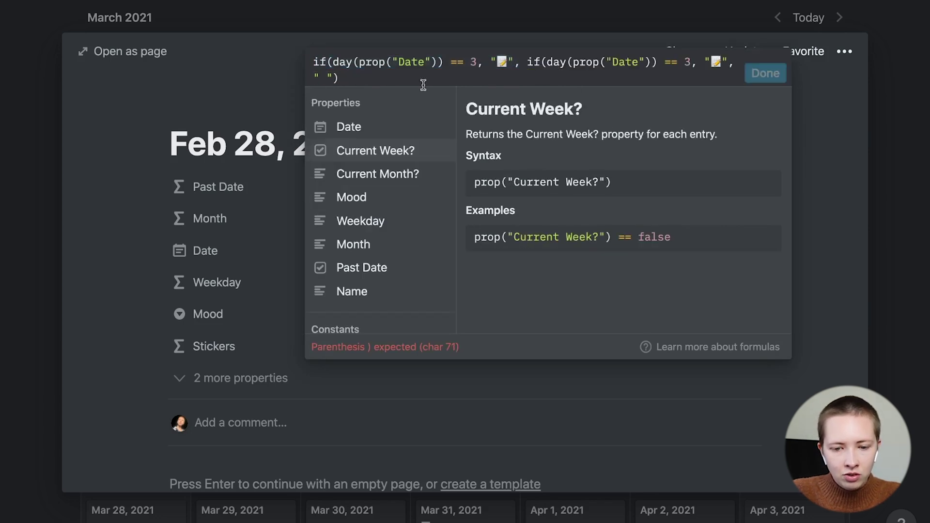
pyautogui.write(')')
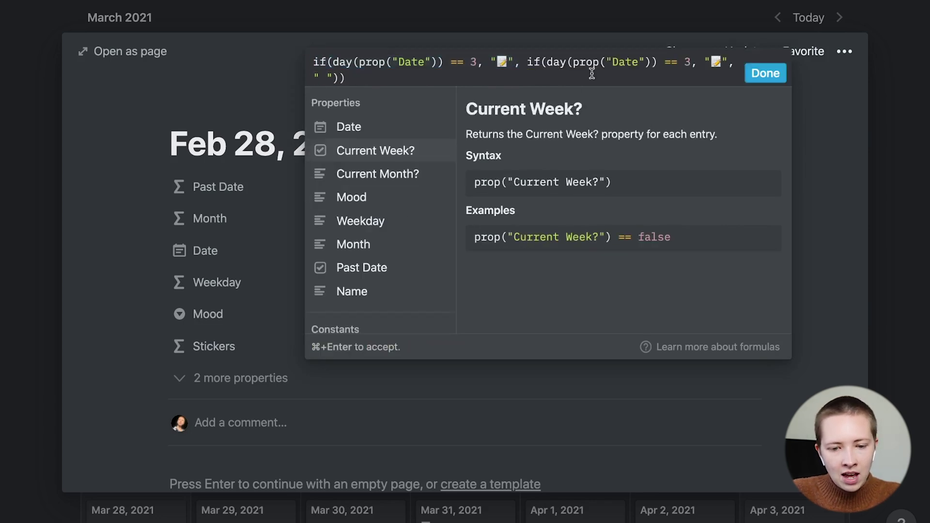
# Change the nested condition's weekday from 3 to 0 and clear its emoji
pyautogui.click(691, 61)
pyautogui.press('BackSpace')
pyautogui.write('0')
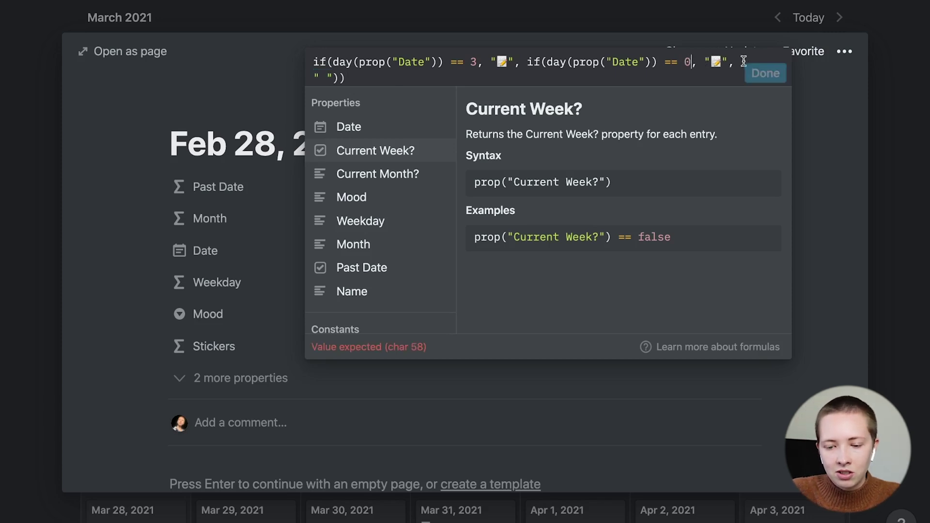
pyautogui.click(720, 63)
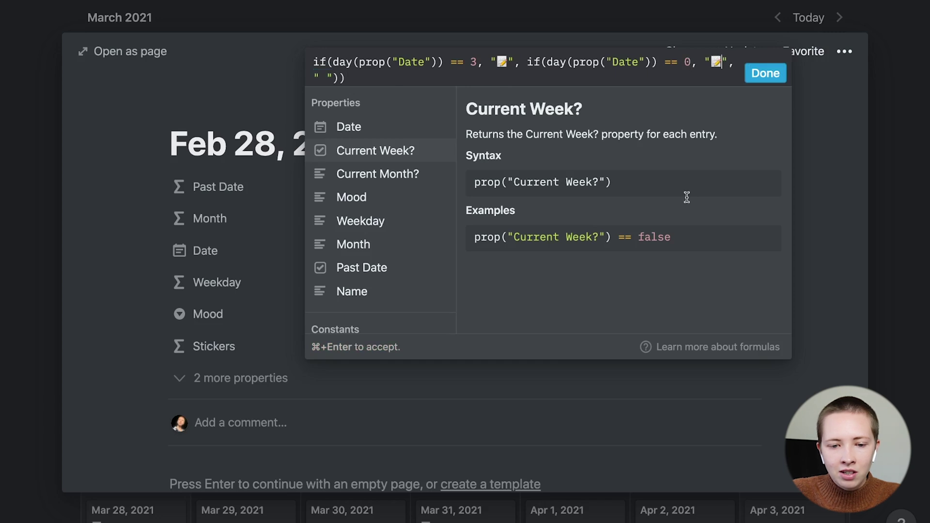
pyautogui.press('BackSpace')
pyautogui.click(693, 2)
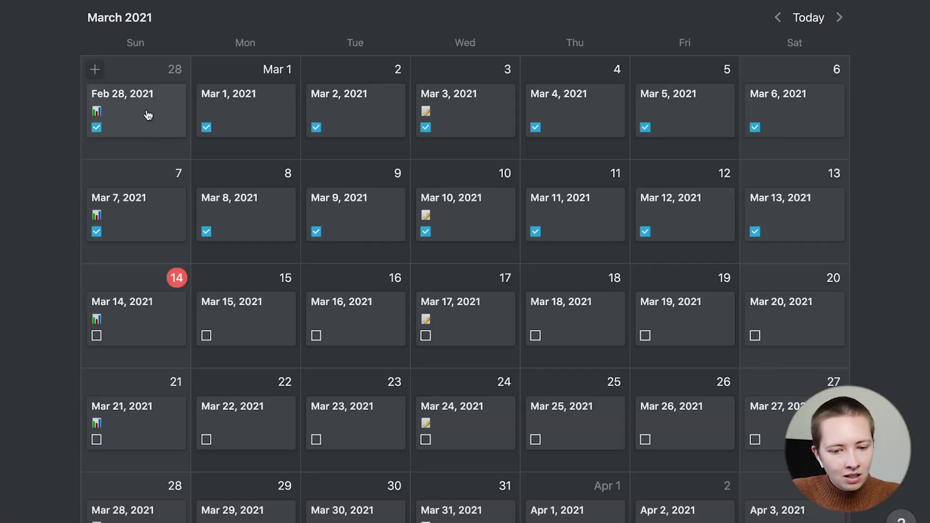
# In the Mar 10, 2021 entry's Stickers formula, change the final " " fallback to ""
pyautogui.scroll(-3, 519, 203)
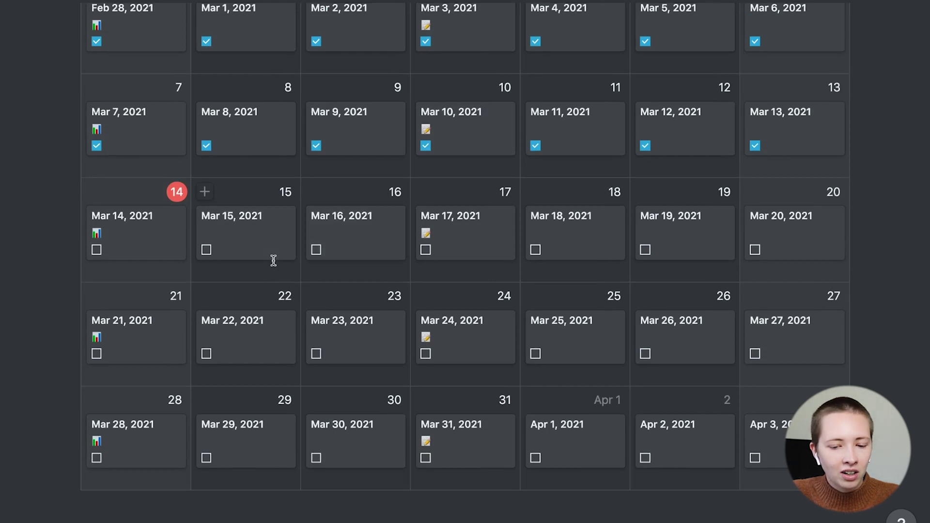
pyautogui.scroll(3, 273, 260)
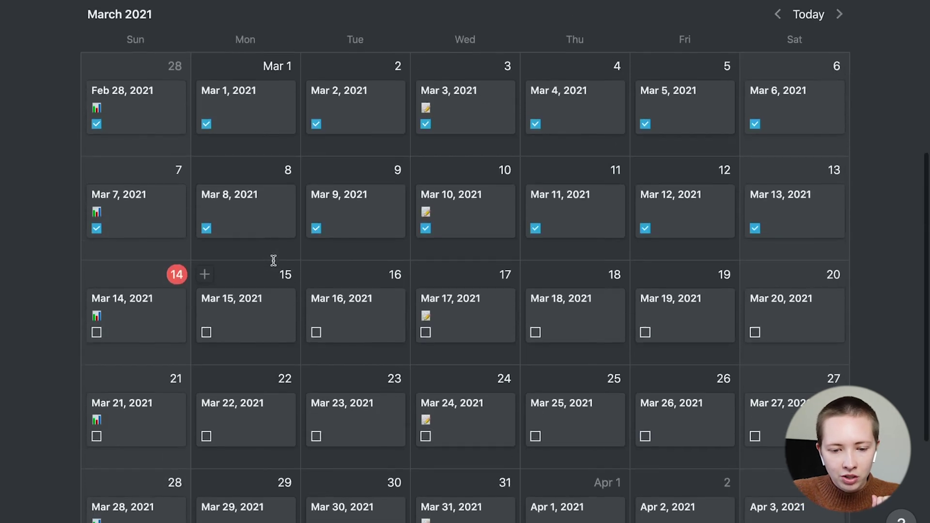
pyautogui.click(476, 236)
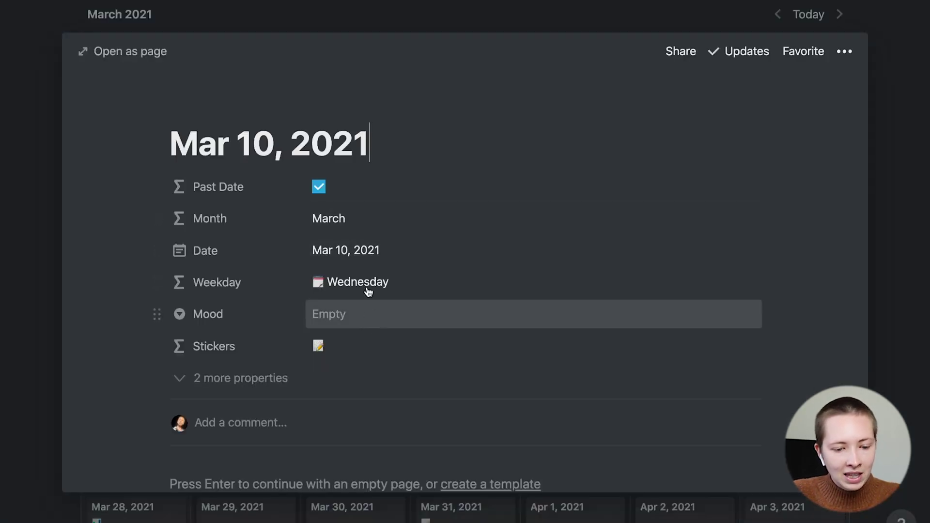
pyautogui.click(343, 345)
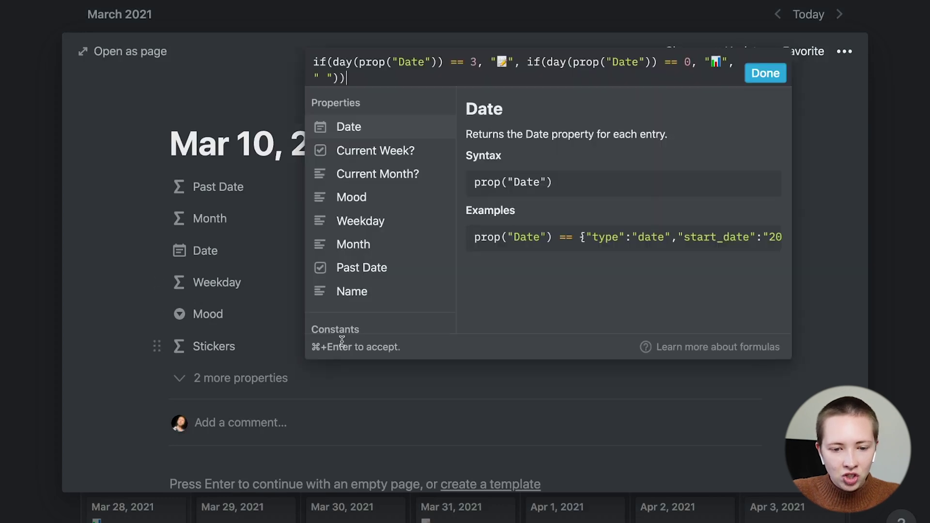
pyautogui.click(327, 77)
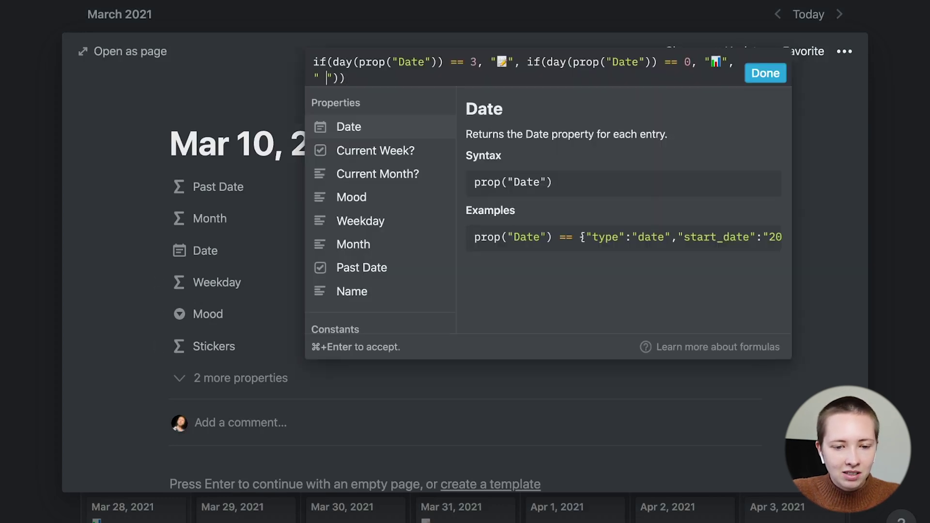
pyautogui.press('BackSpace')
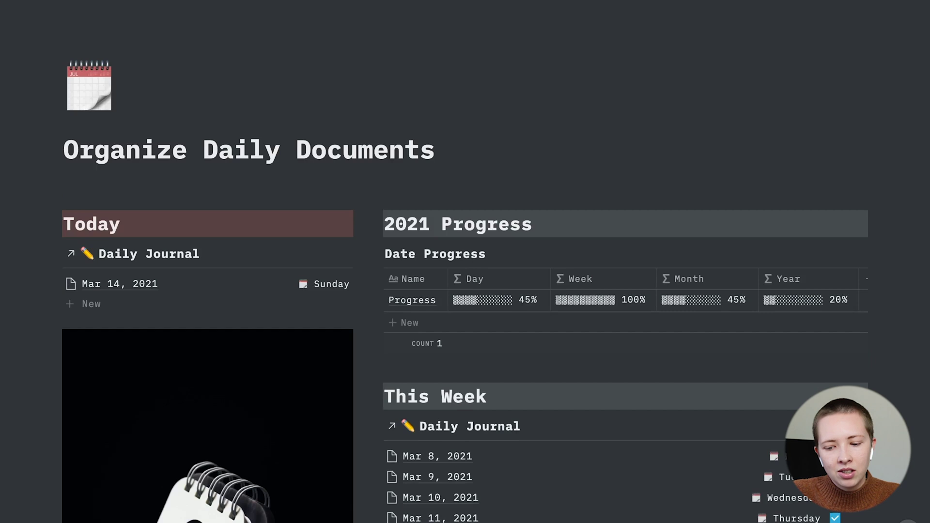
# Keep the Stickers property visible in the This Week list's property settings
pyautogui.scroll(-5, 681, 337)
pyautogui.scroll(-3, 682, 340)
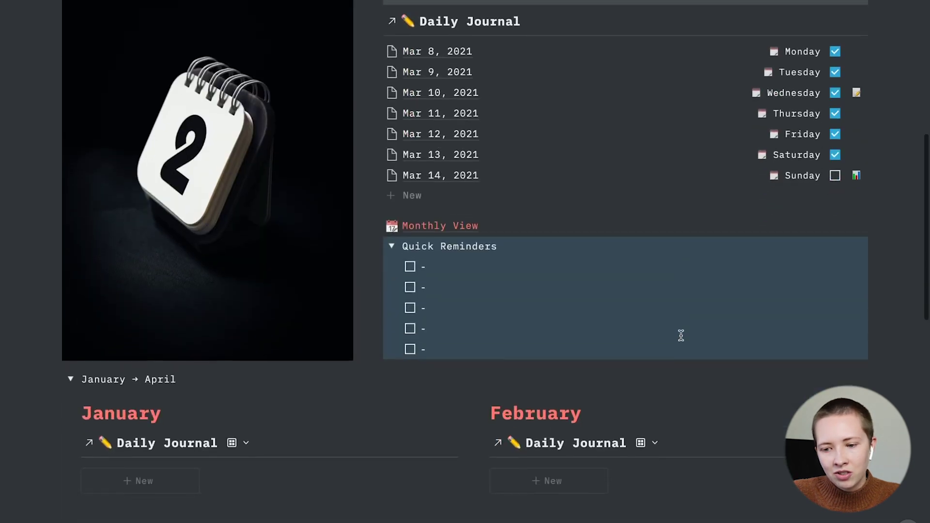
pyautogui.scroll(3, 682, 336)
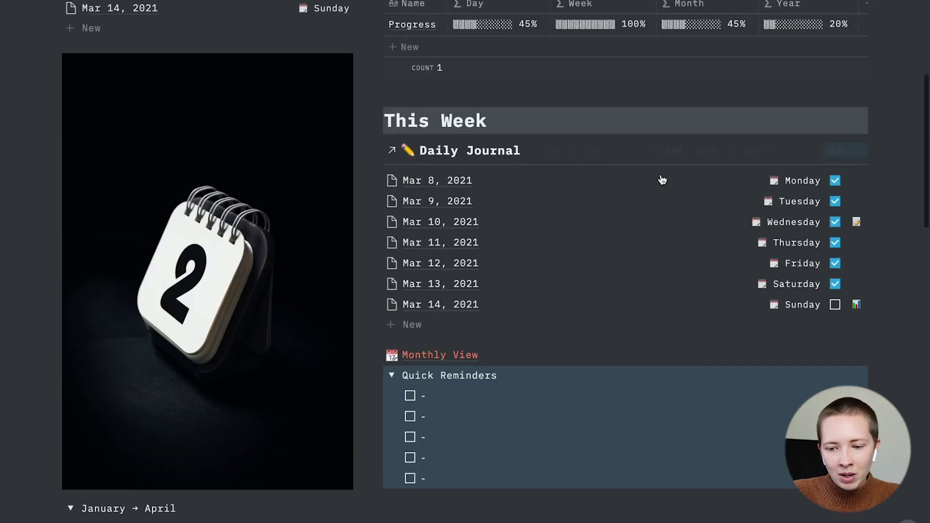
pyautogui.click(812, 153)
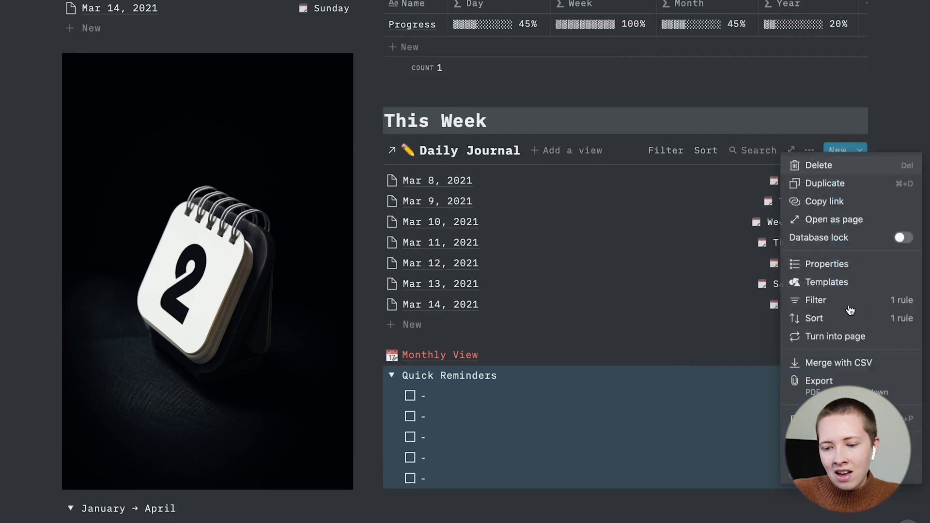
pyautogui.click(832, 265)
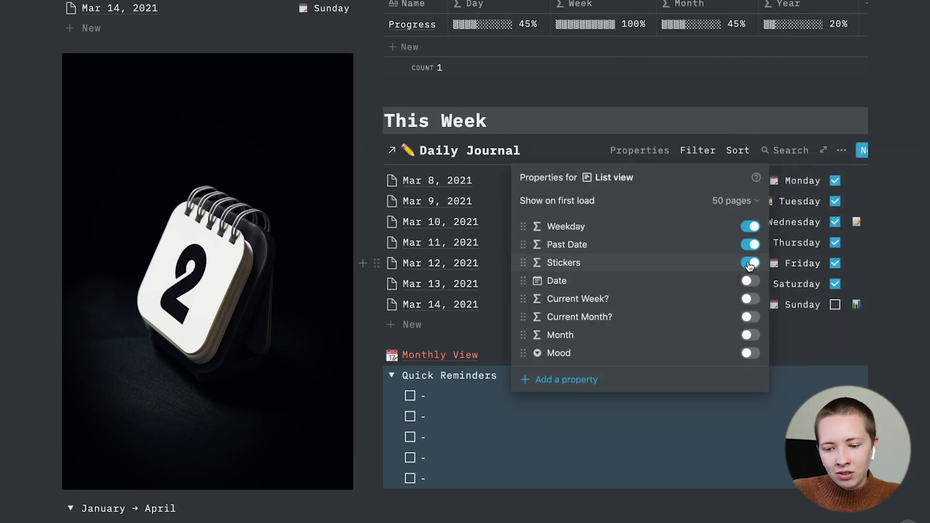
pyautogui.click(751, 264)
pyautogui.click(750, 263)
pyautogui.click(903, 243)
pyautogui.scroll(-1, 337, 266)
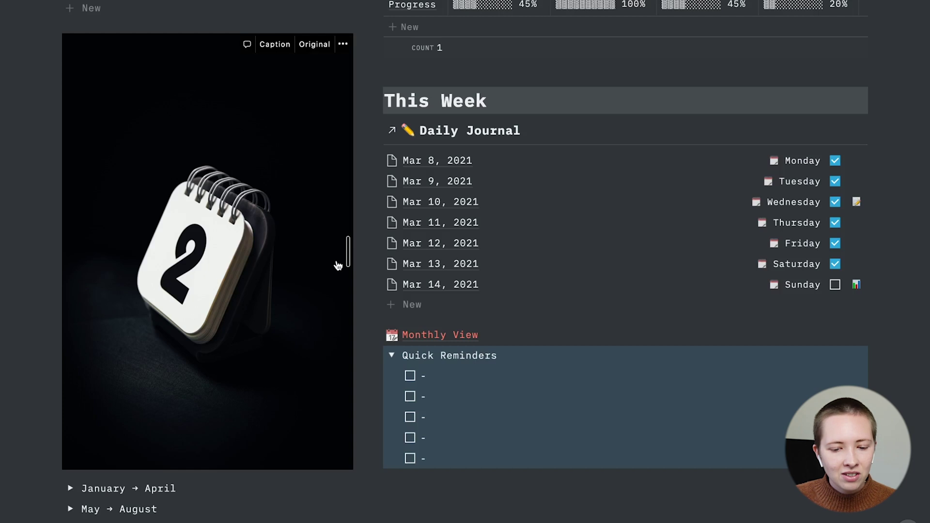
pyautogui.scroll(5, 337, 265)
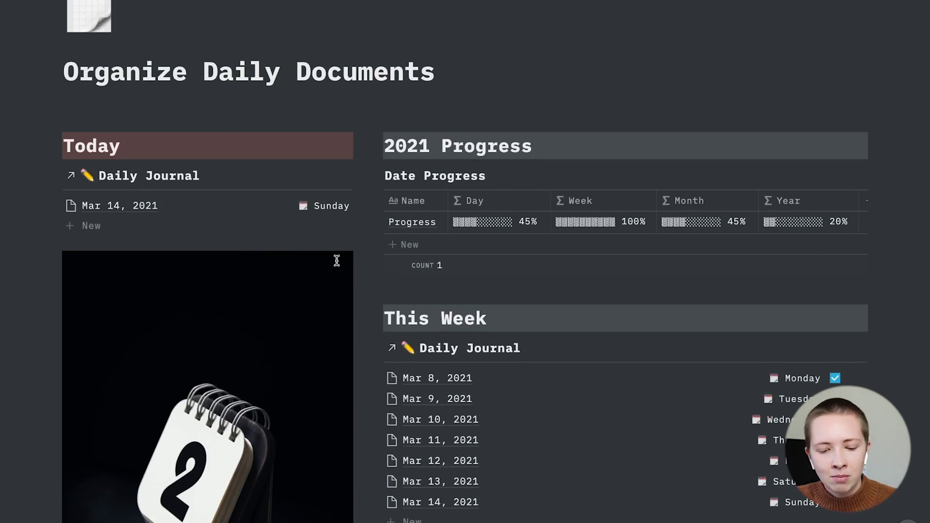
pyautogui.scroll(-5, 337, 261)
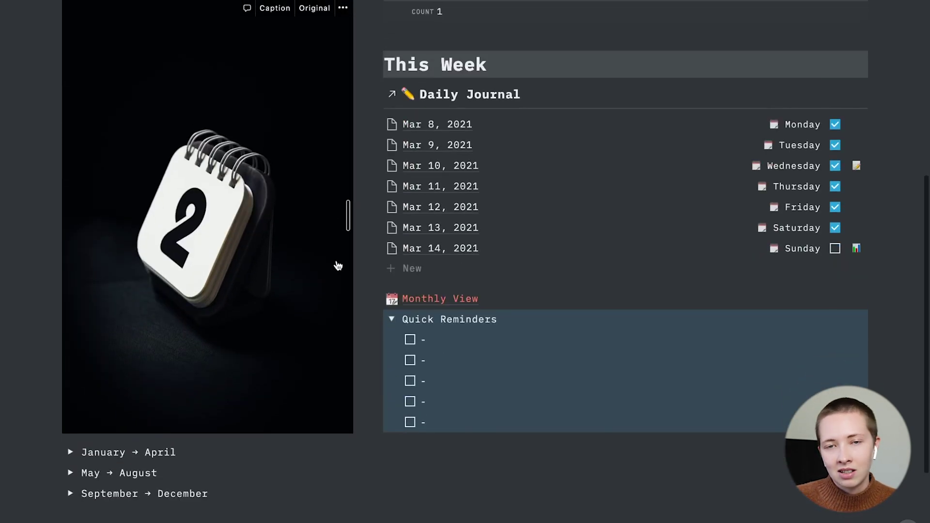